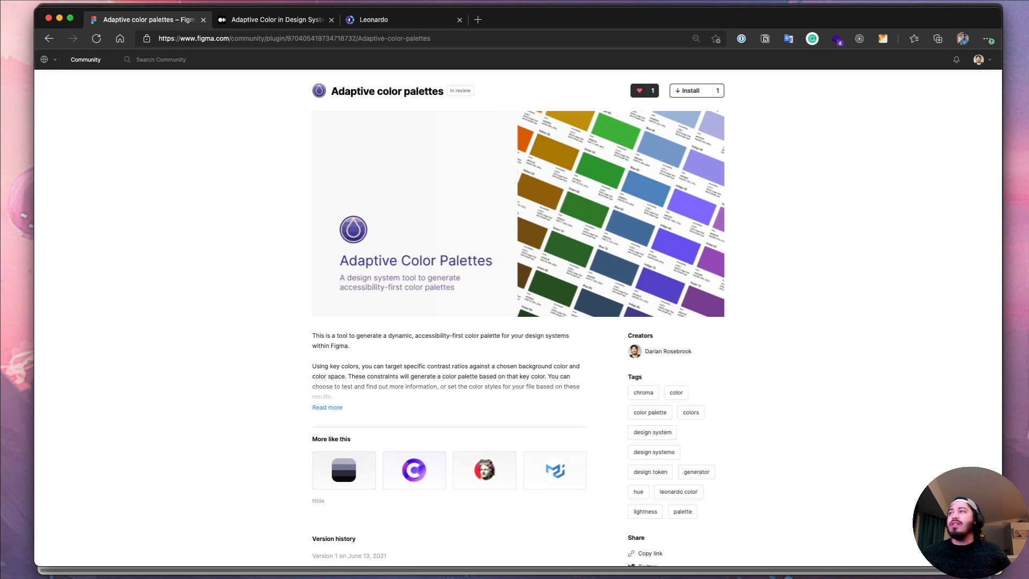
# View the Leonardo color tool's page and switch to the Untitled Figma design file
pyautogui.click(401, 23)
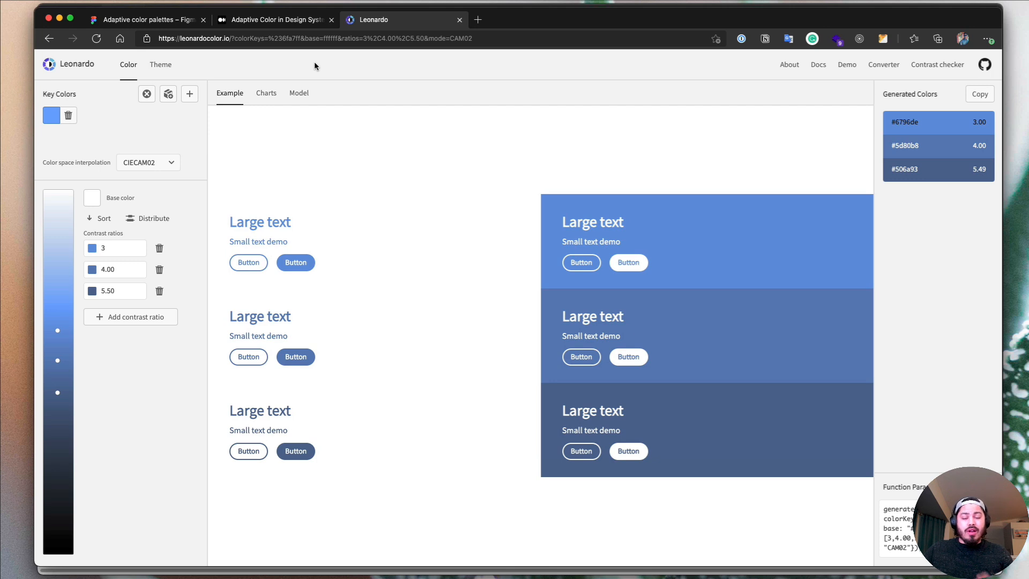
pyautogui.press('super+Tab')
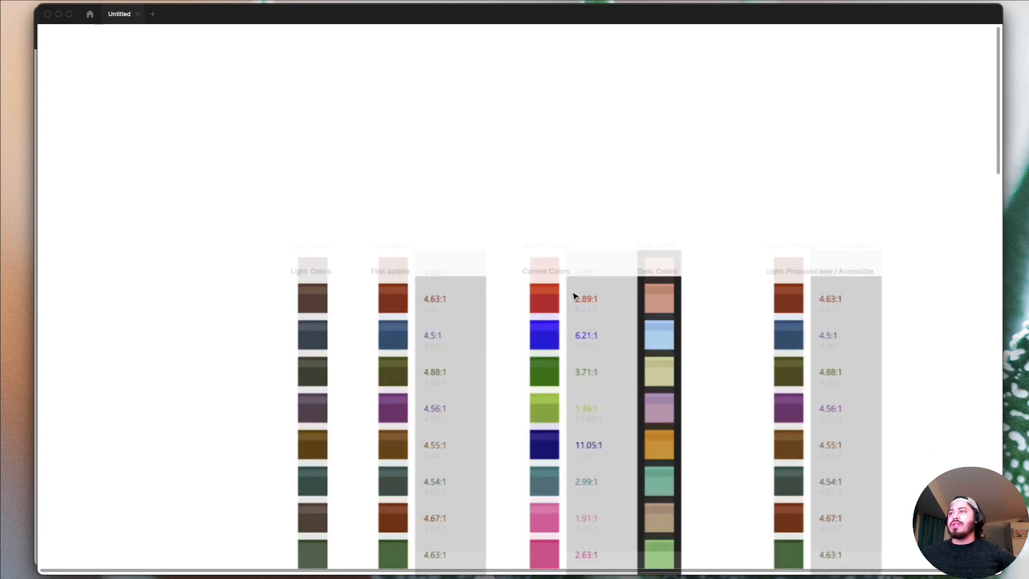
# Examine the light, first update, current, dark and proposed accessible color columns with their contrast ratios
pyautogui.scroll(2, 574, 296)
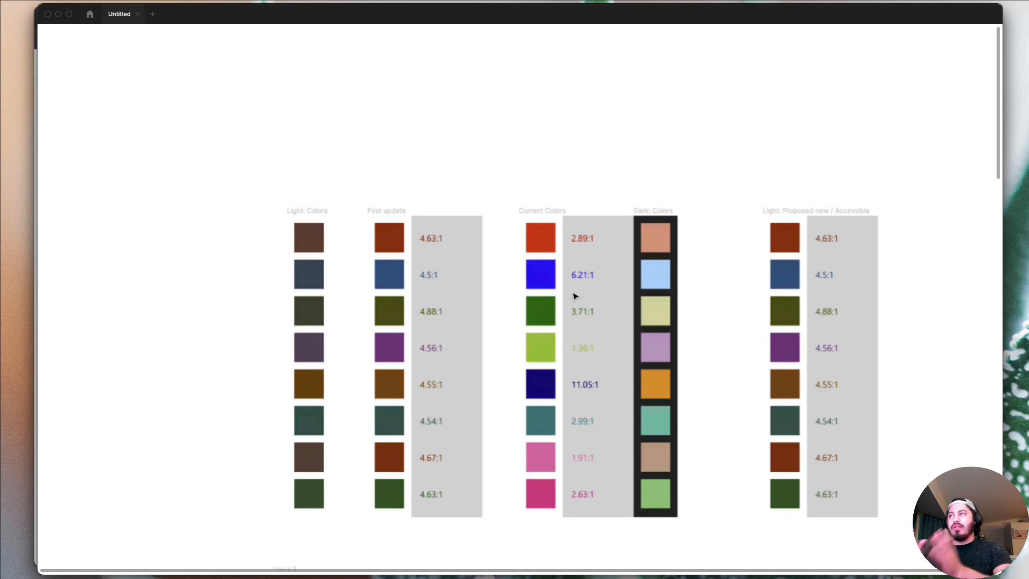
pyautogui.scroll(-1, 270, 278)
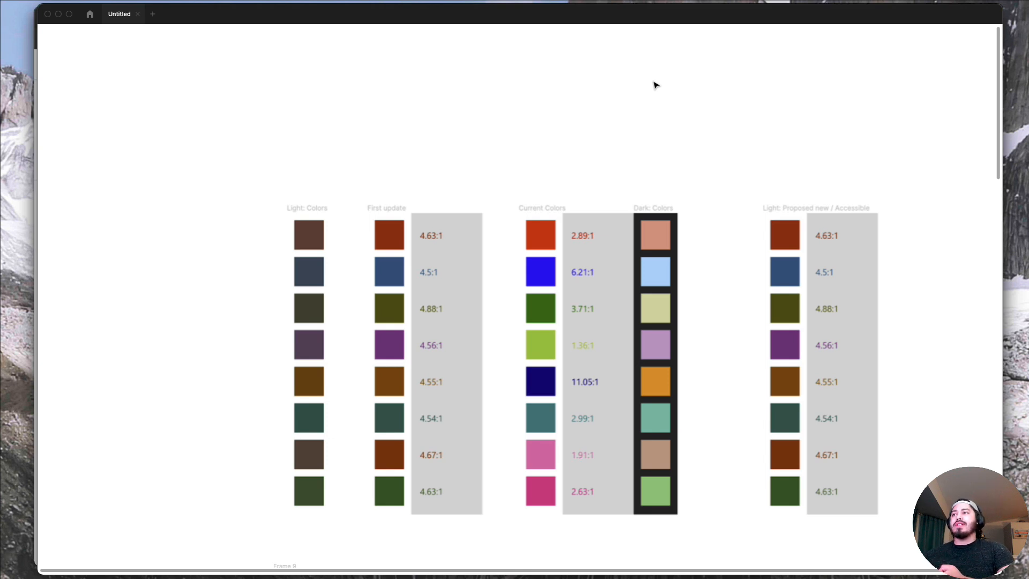
pyautogui.hscroll(3, 649, 72)
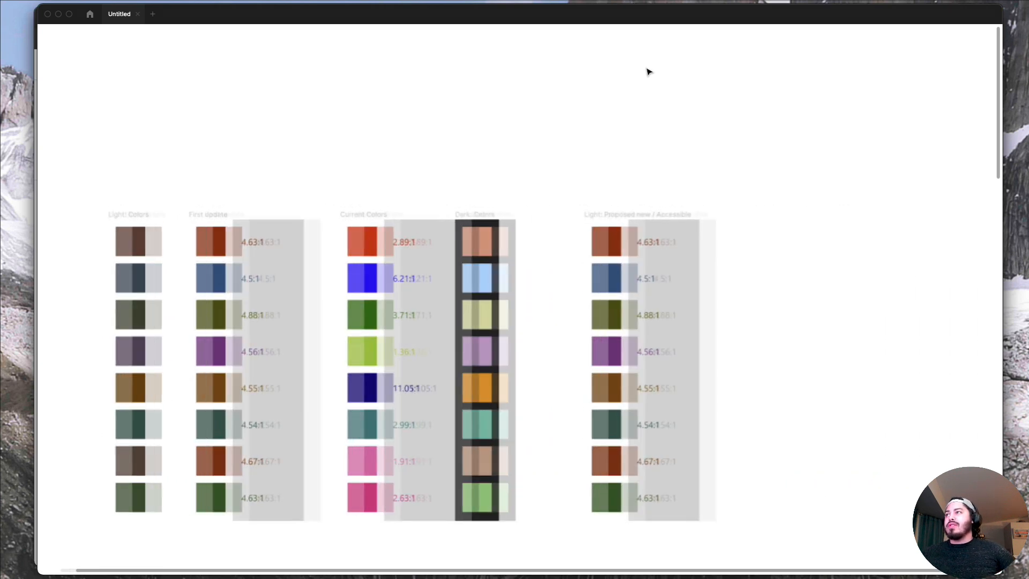
pyautogui.hscroll(-3, 649, 71)
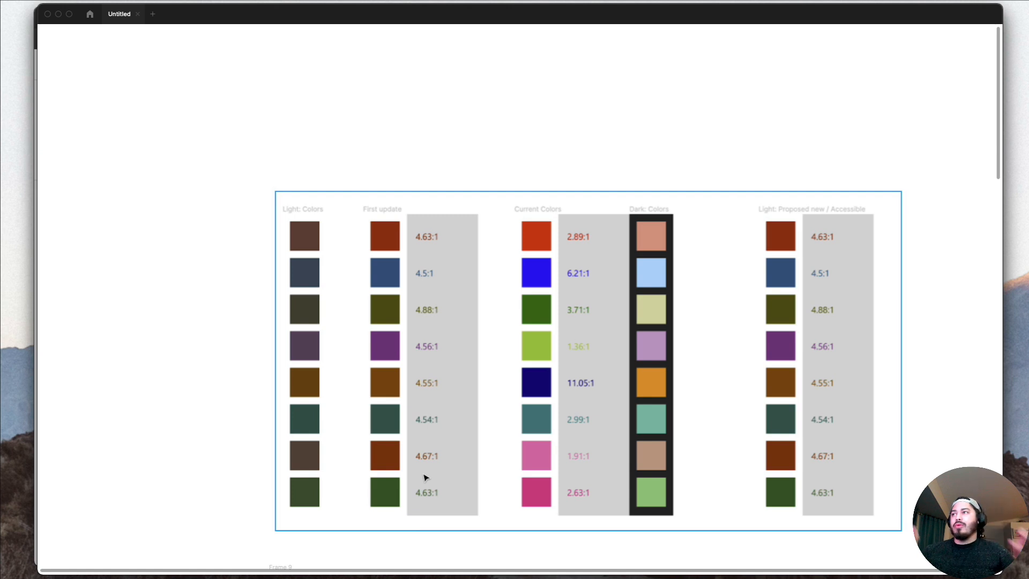
pyautogui.scroll(-1, 426, 478)
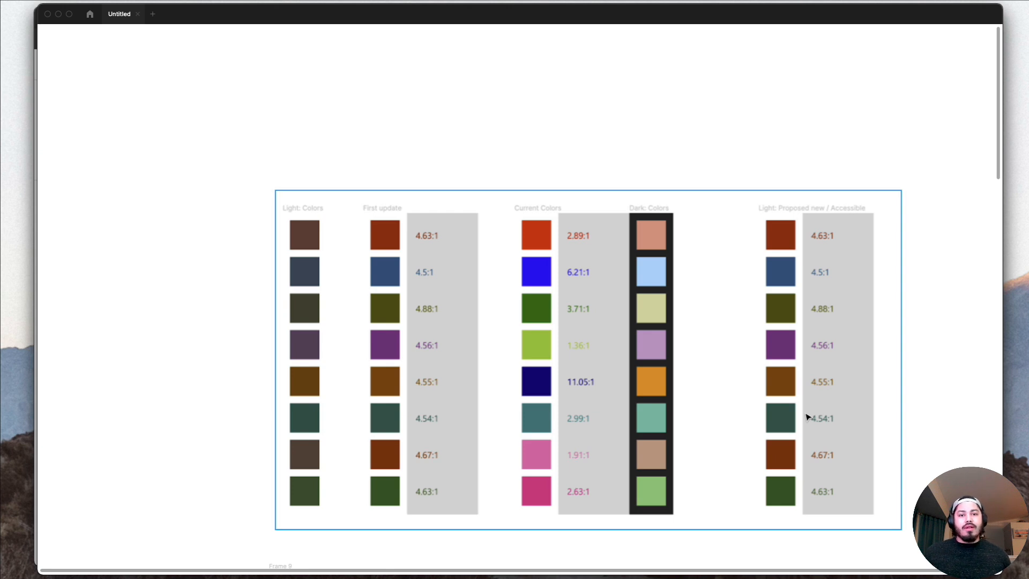
pyautogui.scroll(-2, 808, 417)
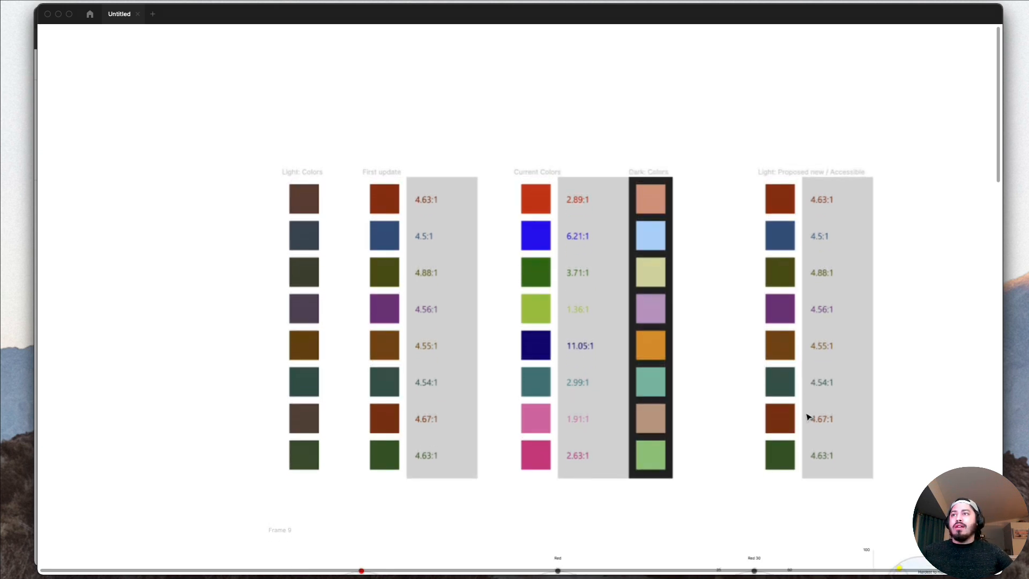
pyautogui.scroll(3, 808, 417)
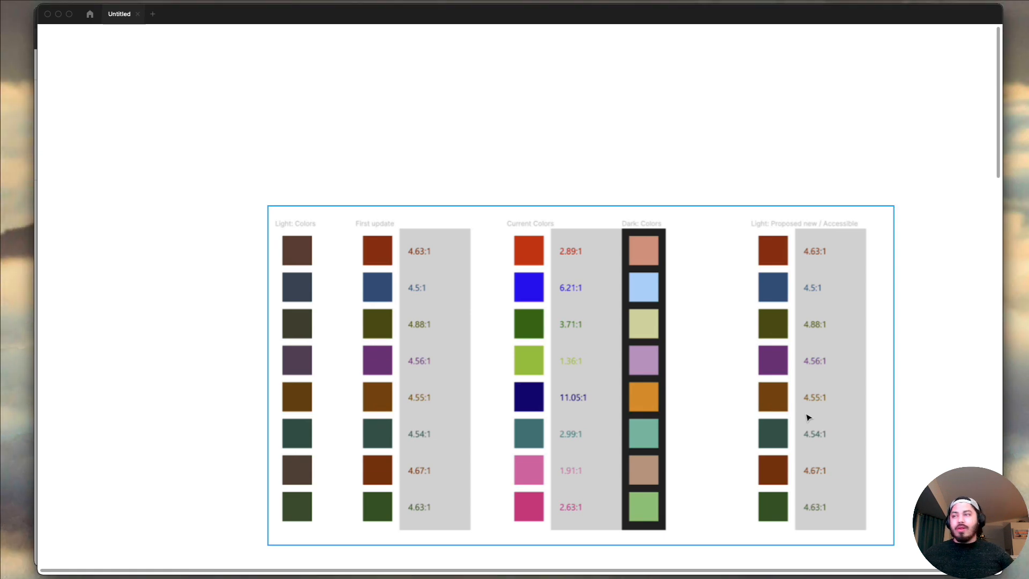
# Examine the full-color wheel of hues at 30° in the frame below the color columns
pyautogui.hscroll(-5, 808, 418)
pyautogui.scroll(-5, 808, 417)
pyautogui.scroll(-3, 808, 418)
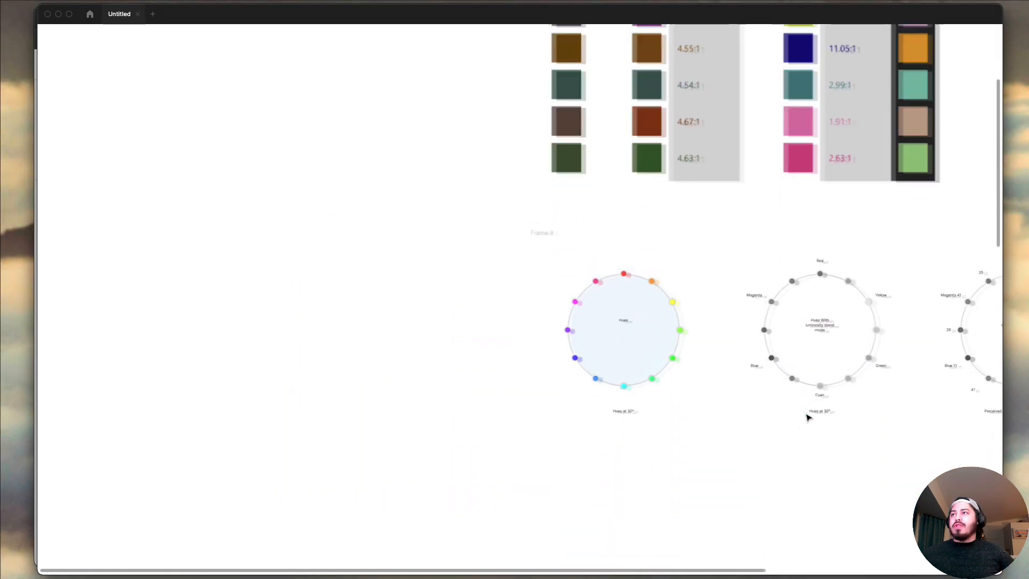
pyautogui.hscroll(-1, 794, 407)
pyautogui.scroll(3, 665, 342)
pyautogui.scroll(2, 664, 341)
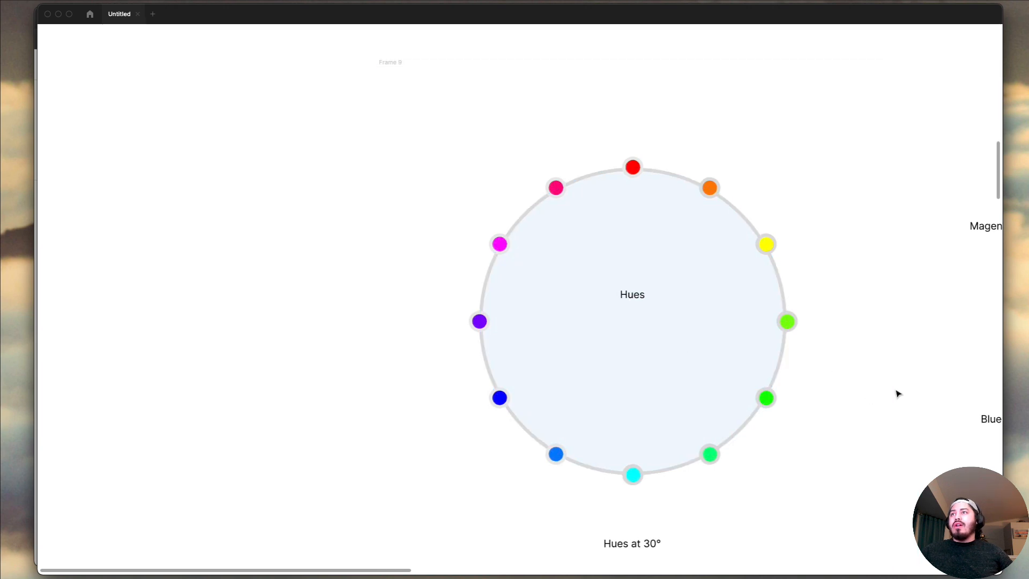
pyautogui.scroll(-2, 897, 395)
pyautogui.hscroll(-1, 897, 394)
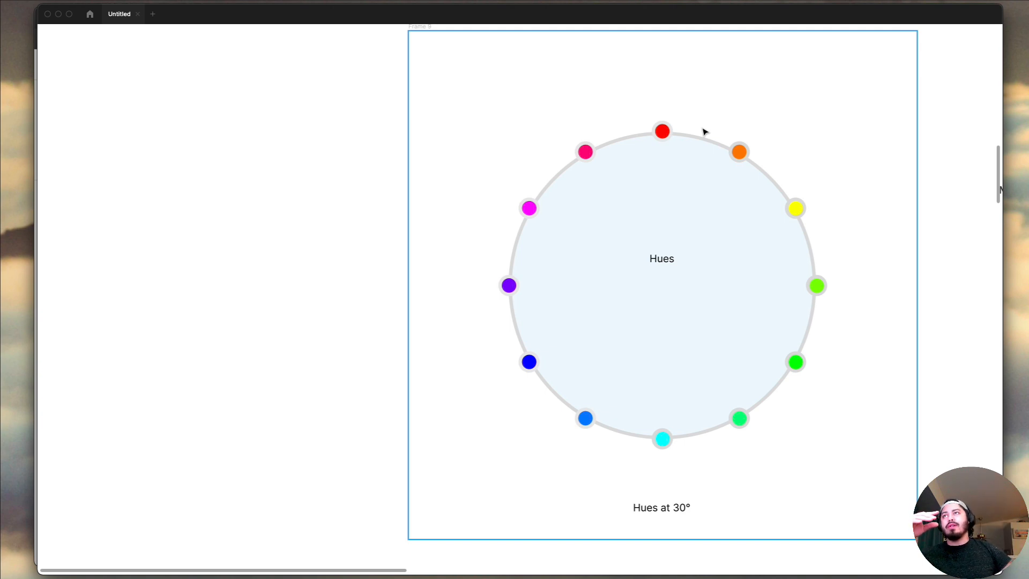
# Compare the hue wheel with the luminosity blend mode wheel and the perceived luminance wheel
pyautogui.hscroll(10, 705, 132)
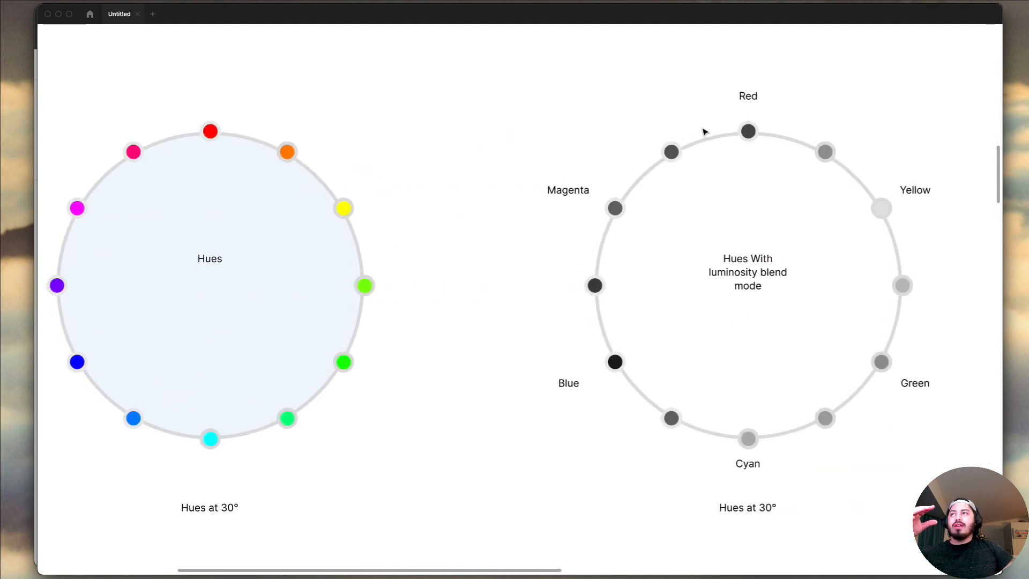
pyautogui.hscroll(1, 705, 132)
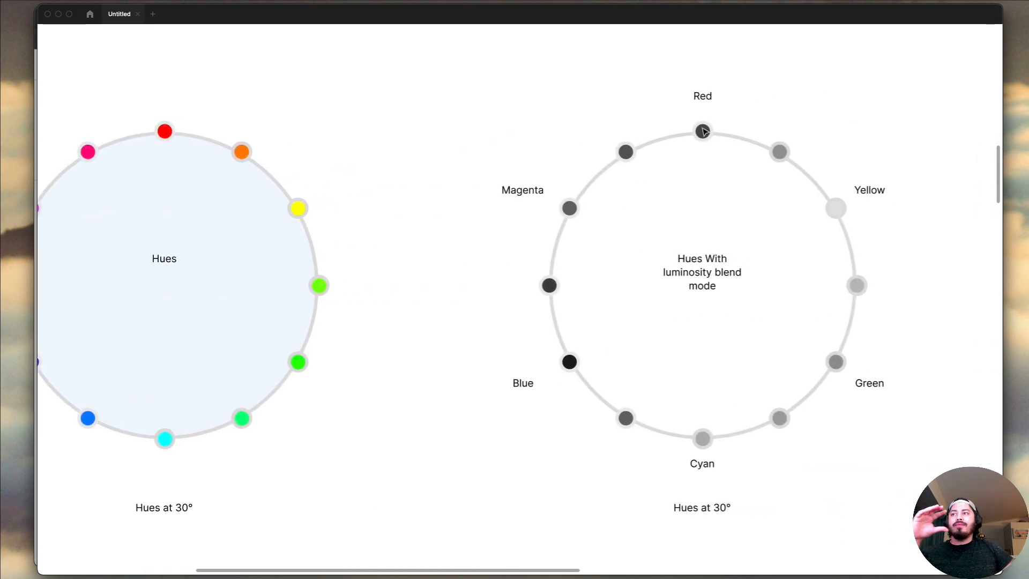
pyautogui.hscroll(4, 703, 131)
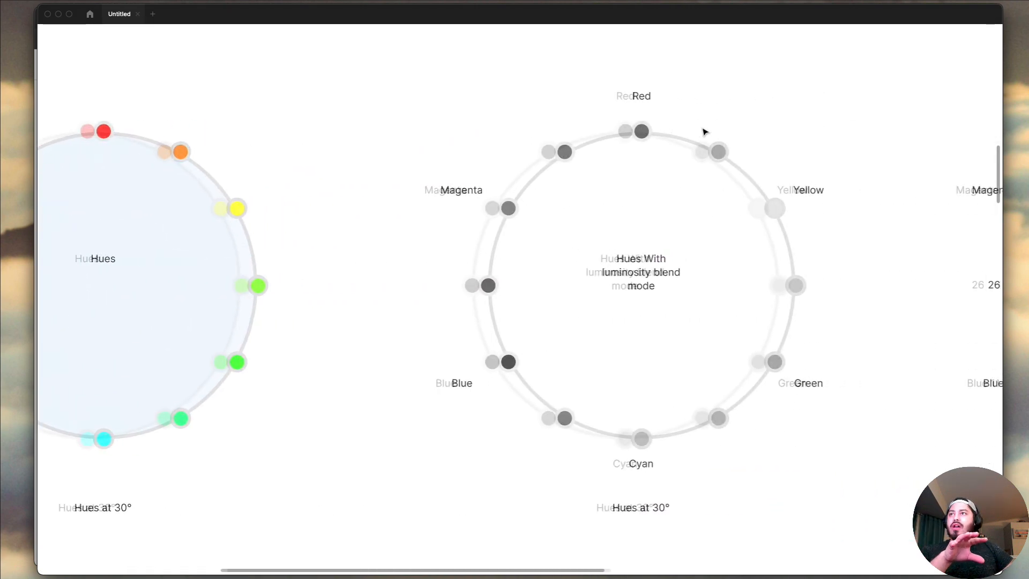
pyautogui.hscroll(7, 705, 132)
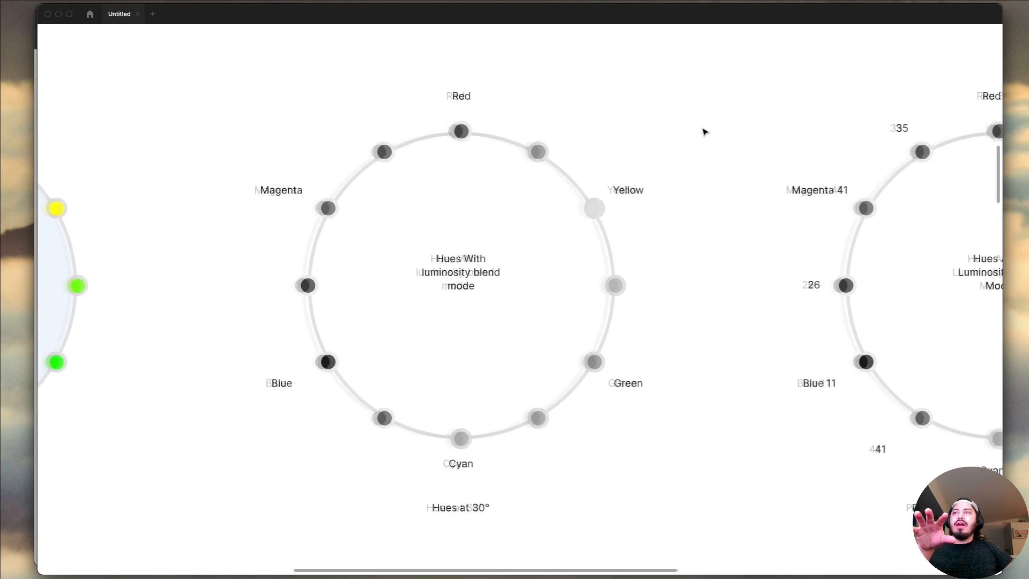
pyautogui.hscroll(2, 705, 132)
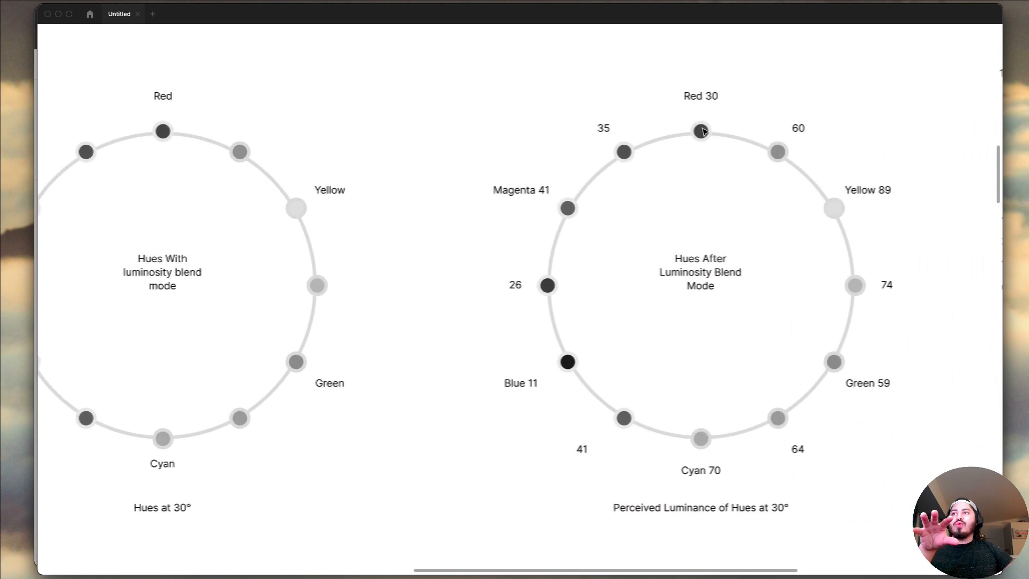
pyautogui.hscroll(-1, 705, 132)
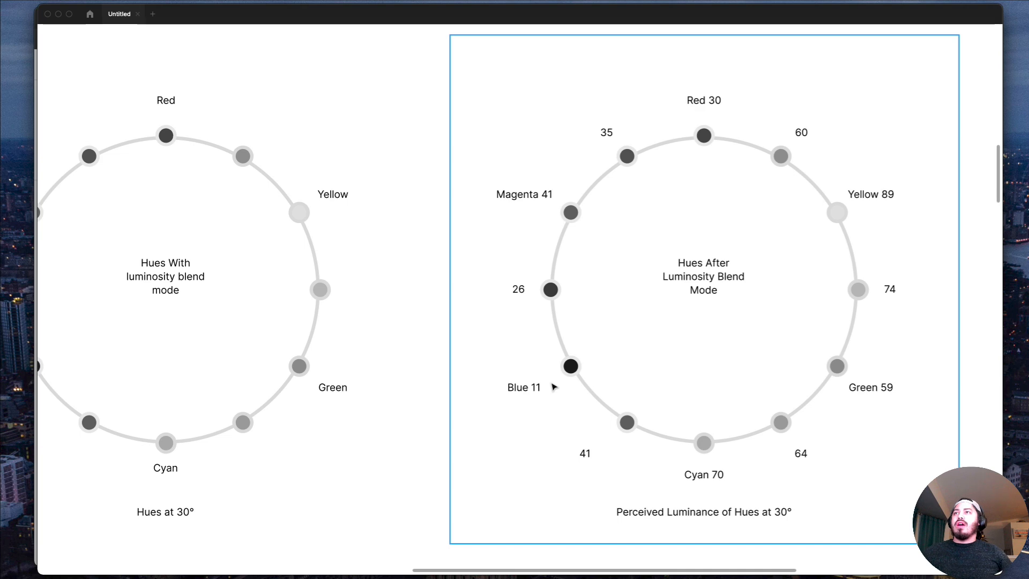
# Examine the graph of perceived luminance against hue, including its circled region of hard-to-make-accessible colors
pyautogui.hscroll(10, 554, 387)
pyautogui.hscroll(5, 555, 388)
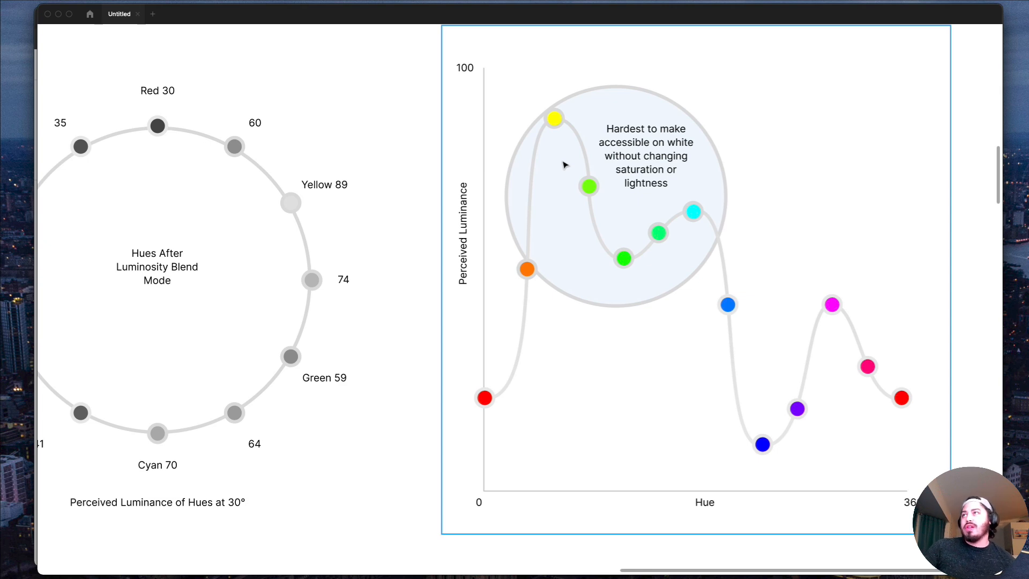
pyautogui.scroll(-2, 568, 165)
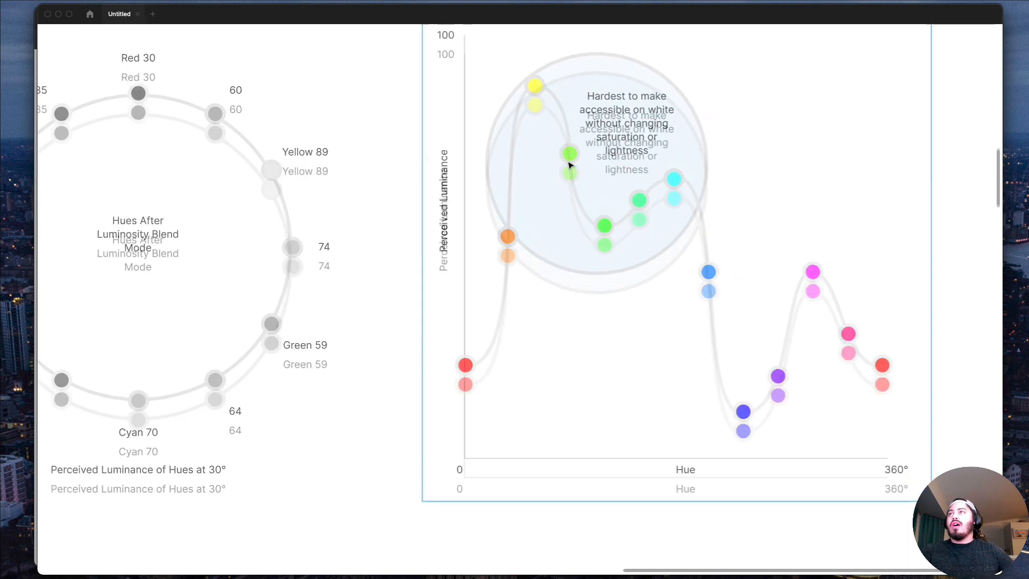
pyautogui.scroll(3, 570, 165)
pyautogui.hscroll(1, 536, 163)
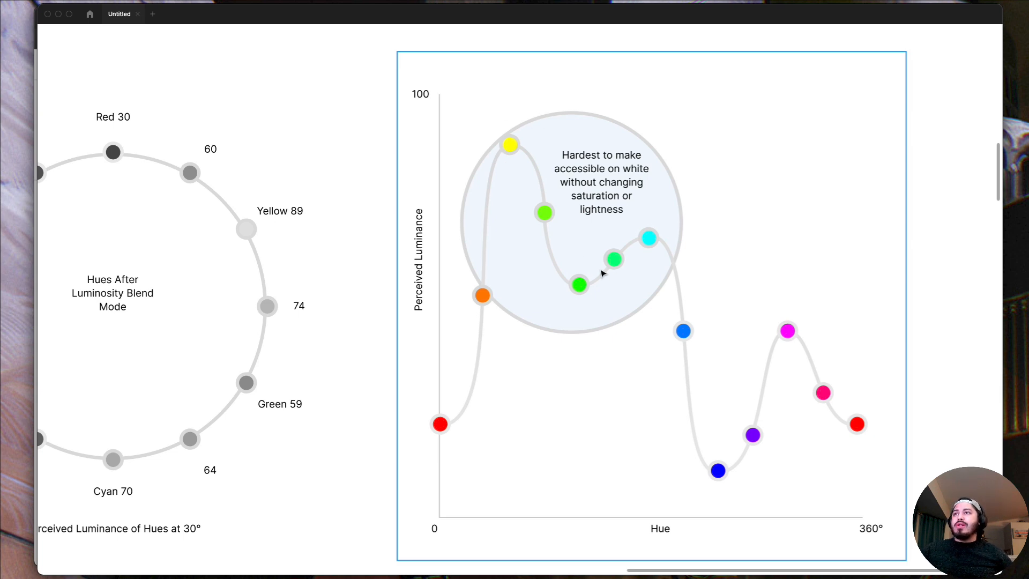
pyautogui.scroll(-3, 676, 268)
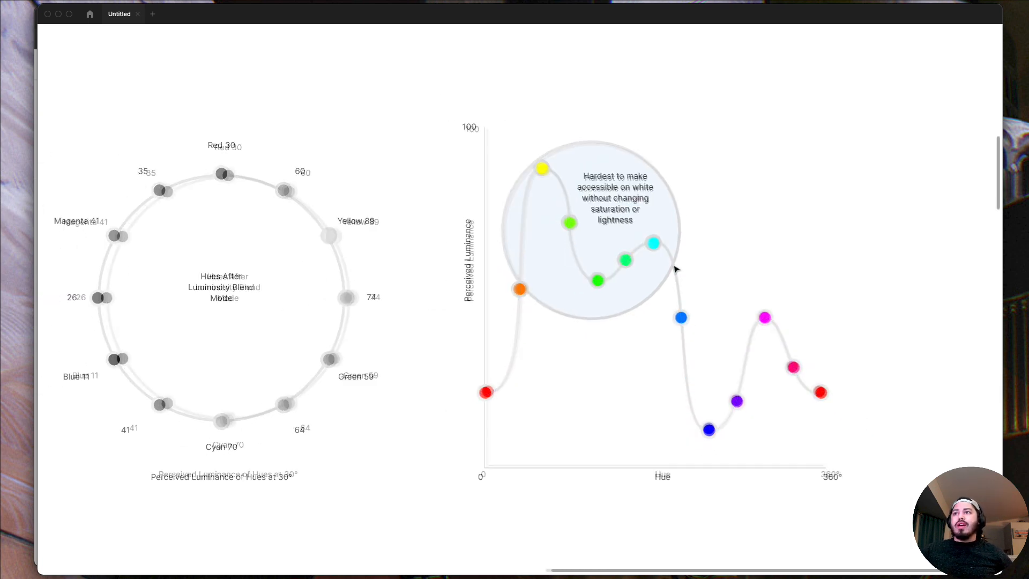
# Review the whole row of hue wheels against the perceived luminance graph
pyautogui.scroll(-3, 676, 269)
pyautogui.hscroll(-14, 668, 265)
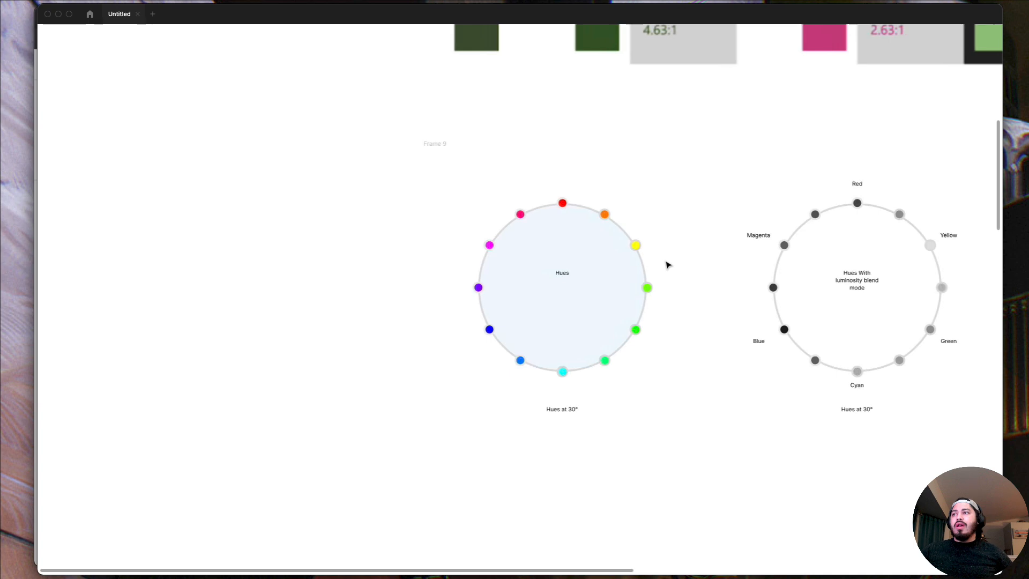
pyautogui.scroll(-10, 668, 265)
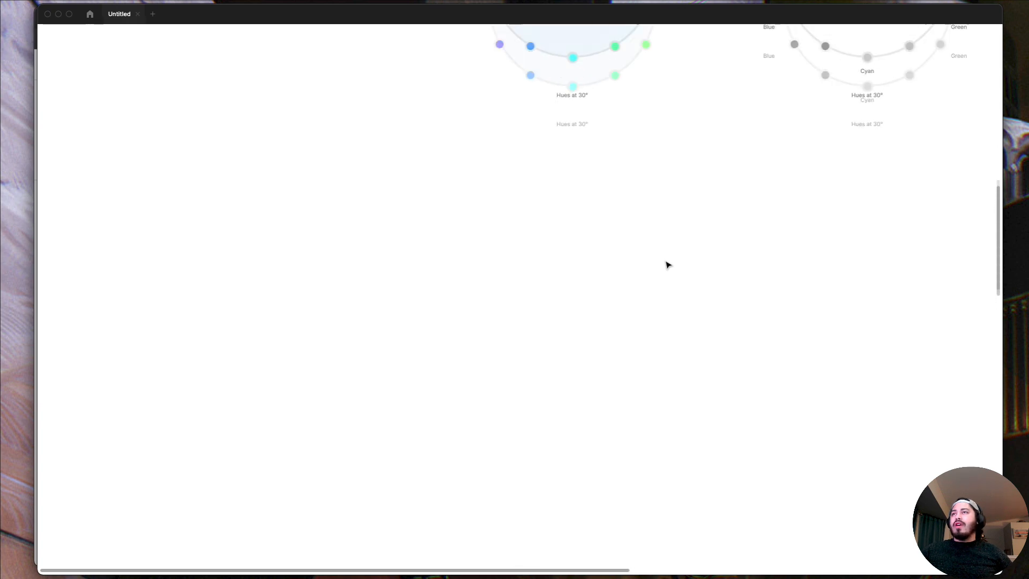
pyautogui.scroll(5, 668, 265)
pyautogui.hscroll(10, 668, 265)
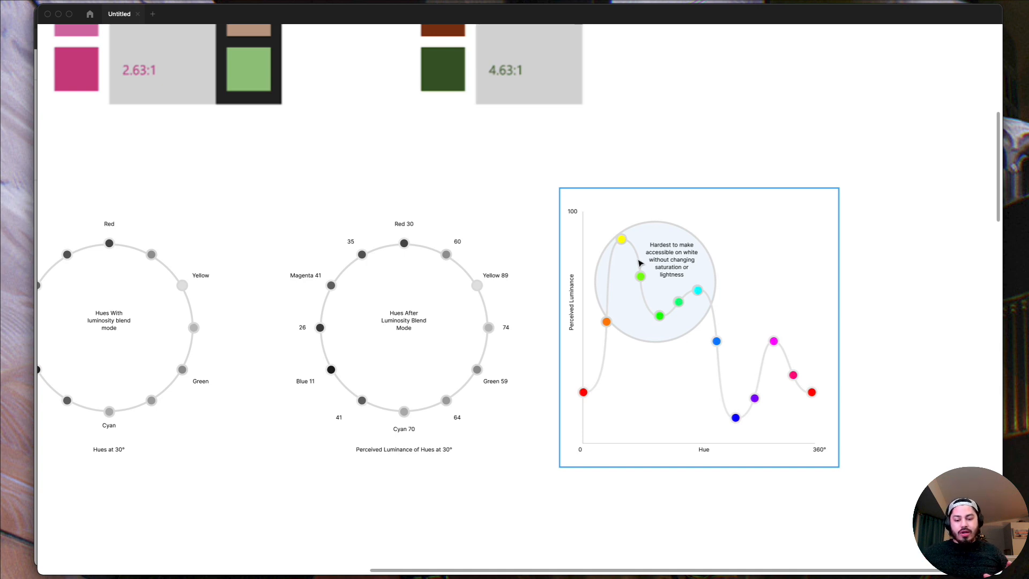
pyautogui.hscroll(-10, 423, 284)
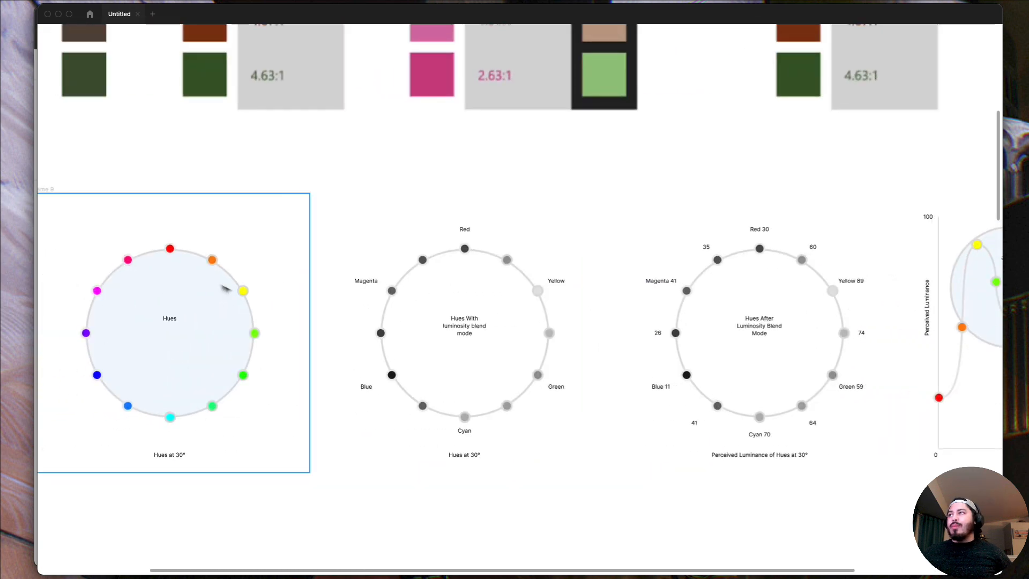
pyautogui.hscroll(10, 202, 293)
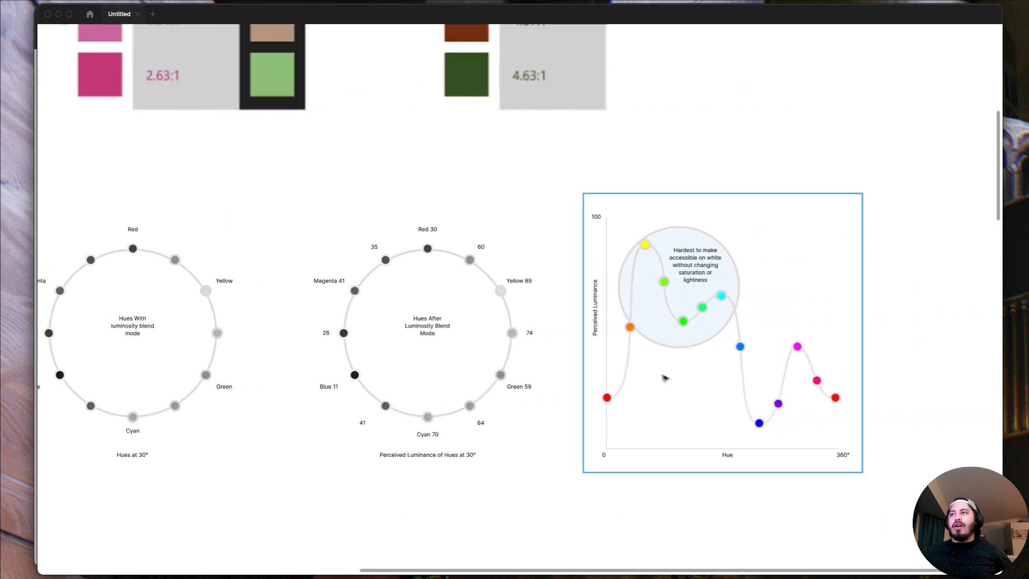
pyautogui.scroll(-10, 618, 360)
pyautogui.hscroll(-8, 618, 360)
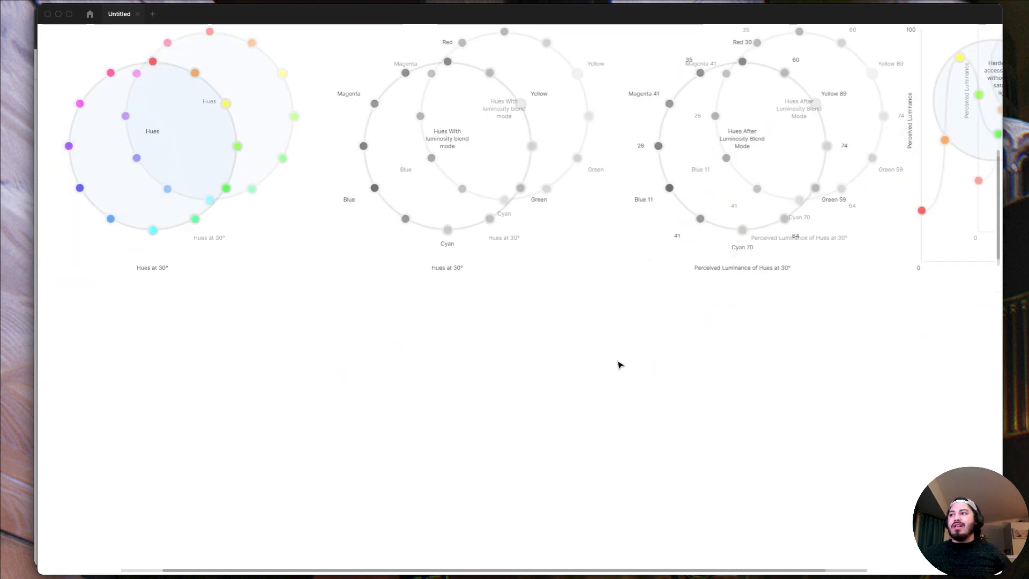
# Examine the full color sphere illustration below the hue diagrams alongside the perceived luminance graph
pyautogui.scroll(-10, 619, 364)
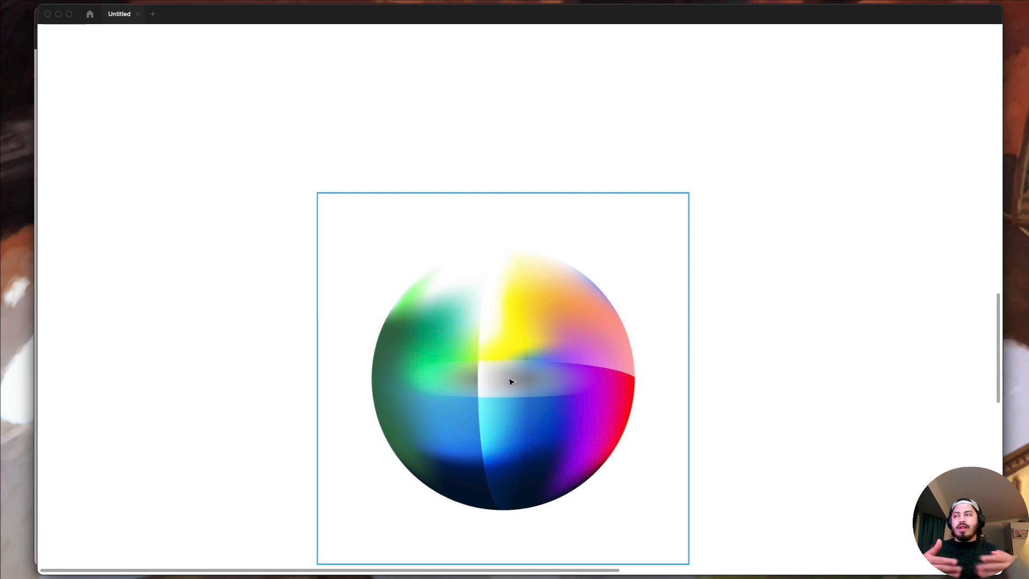
pyautogui.scroll(-8, 504, 388)
pyautogui.hscroll(-3, 504, 388)
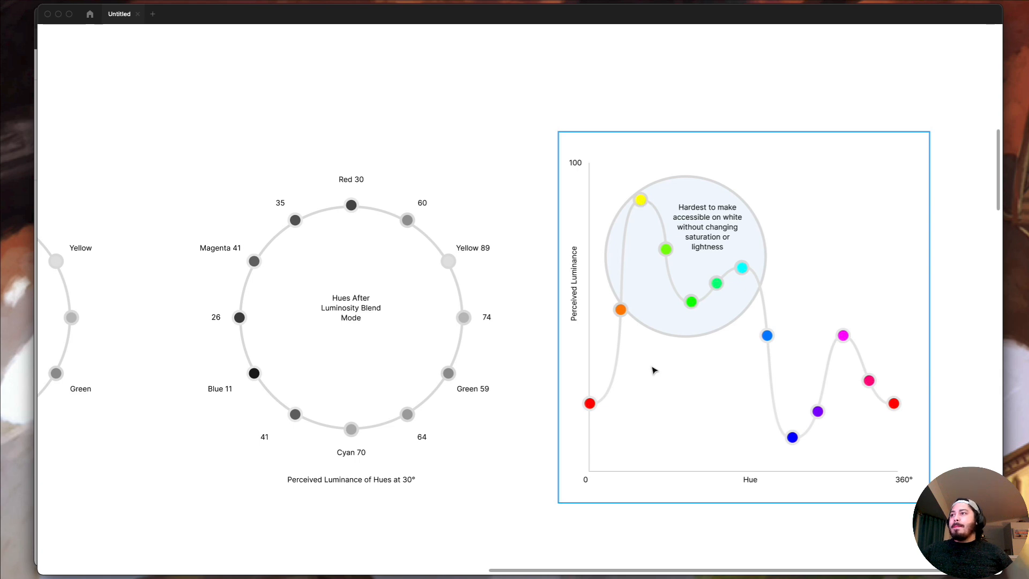
pyautogui.scroll(-10, 653, 368)
pyautogui.scroll(-10, 653, 370)
pyautogui.hscroll(-8, 653, 370)
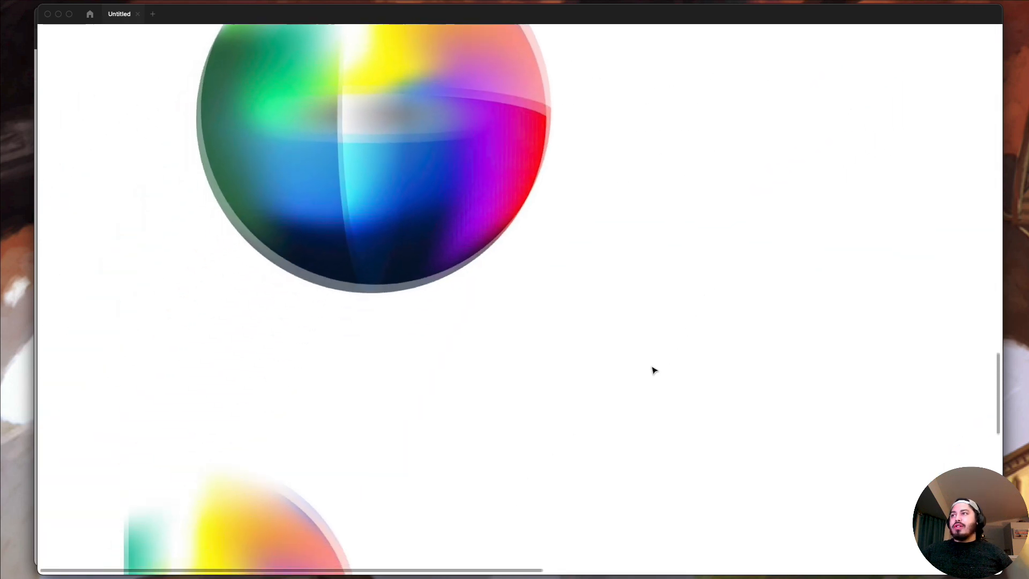
# Compare the cropped color sphere illustrations labeled RGB and CMYK at the end of the canvas
pyautogui.scroll(-3, 653, 370)
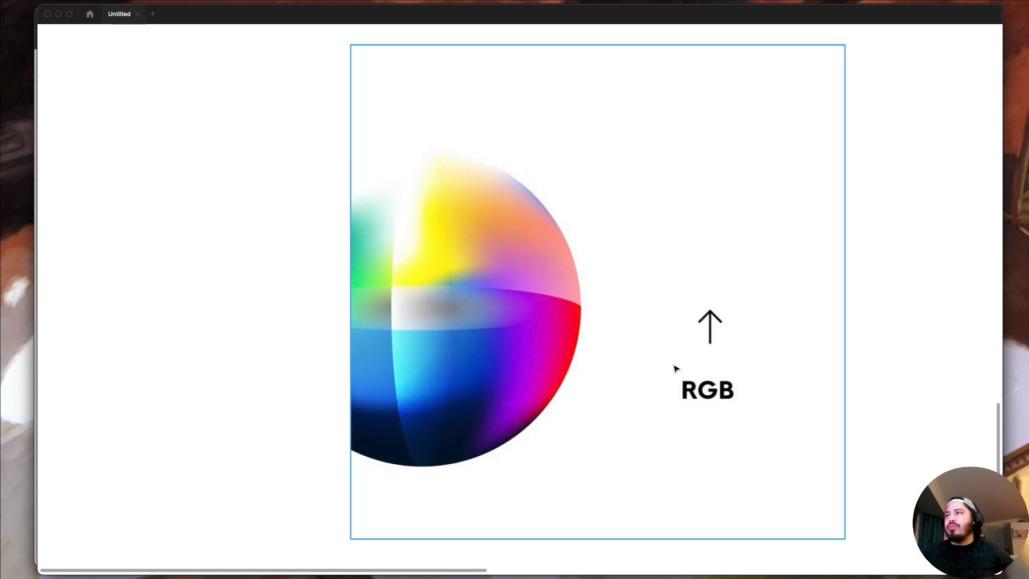
pyautogui.scroll(-15, 673, 367)
pyautogui.hscroll(-4, 674, 367)
pyautogui.scroll(-5, 673, 369)
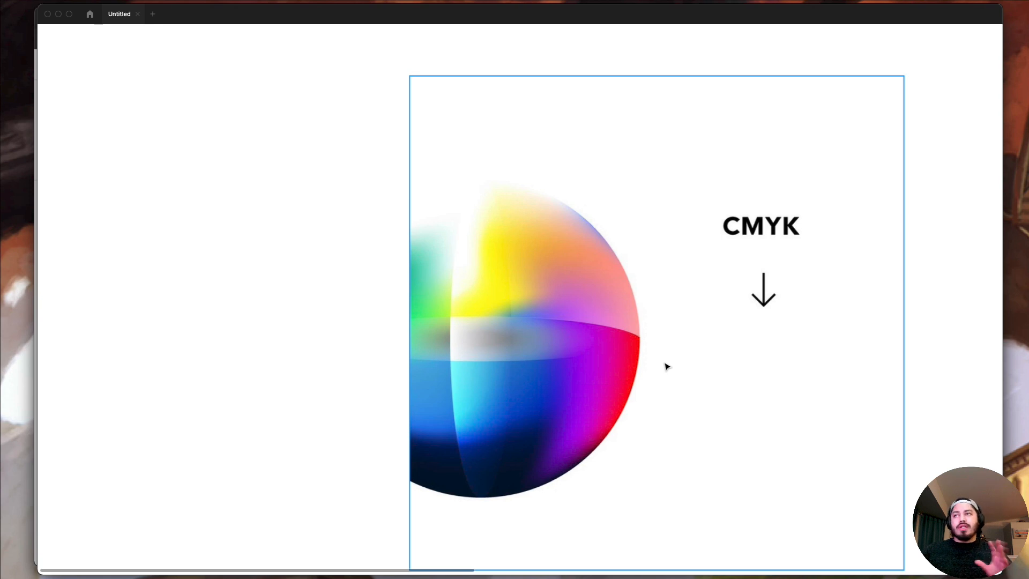
pyautogui.scroll(-5, 701, 375)
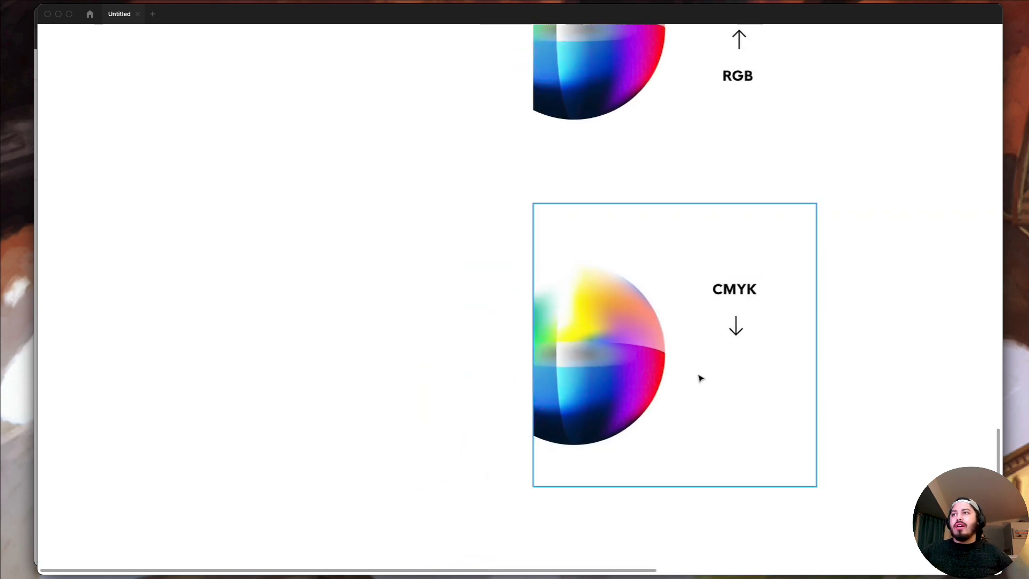
pyautogui.scroll(-3, 701, 379)
pyautogui.scroll(-3, 702, 379)
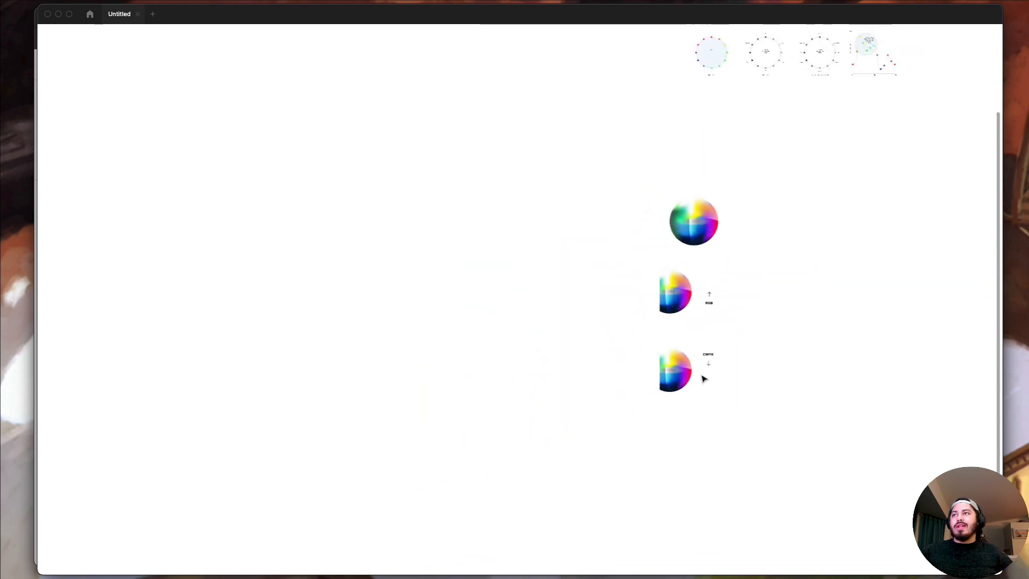
# Switch to Leonardo in the browser, view its charts and rotate the 3D CIECAM02 color model
pyautogui.scroll(3, 704, 379)
pyautogui.hscroll(3, 704, 379)
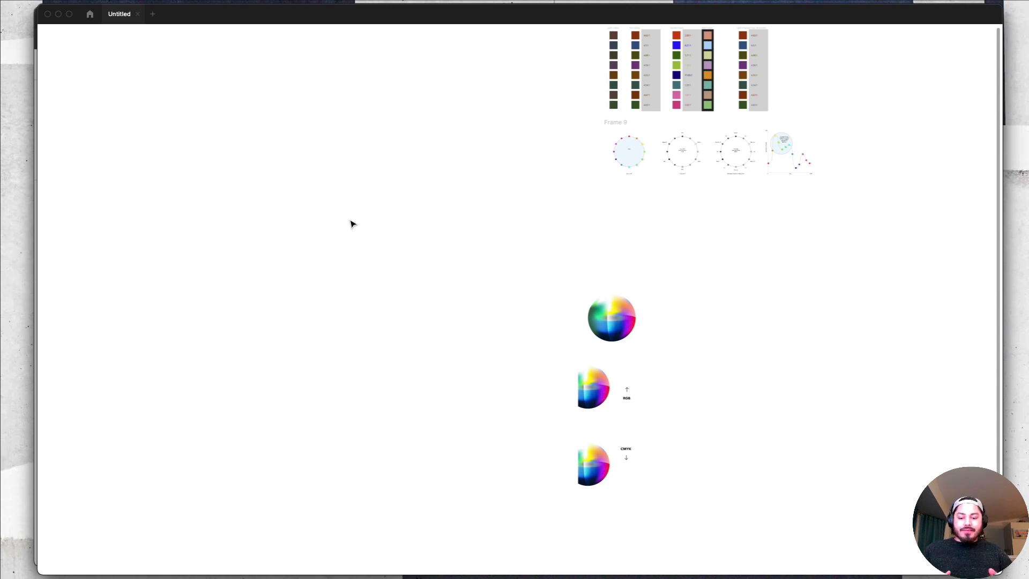
pyautogui.press('super+Tab')
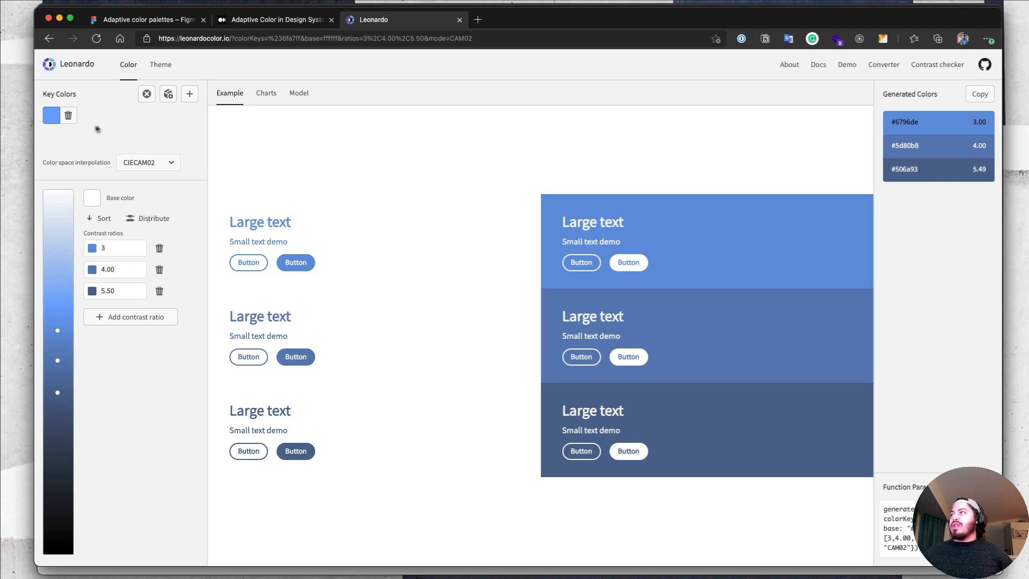
pyautogui.click(274, 96)
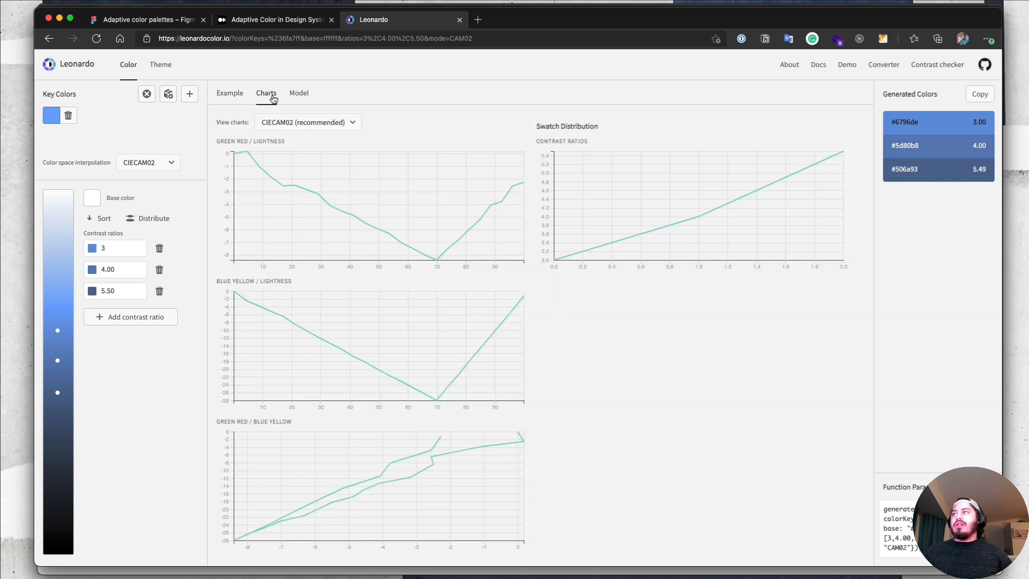
pyautogui.click(302, 99)
pyautogui.moveTo(687, 268); pyautogui.dragTo(441, 264)
pyautogui.moveTo(781, 299); pyautogui.dragTo(708, 297)
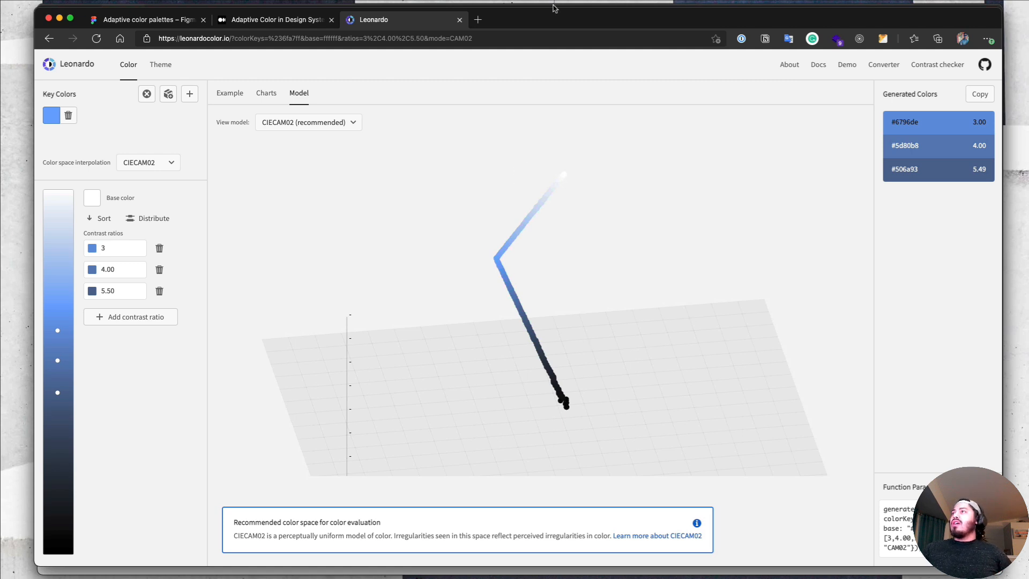
# Skim the opening of the Adaptive Color in Design Systems article, including its color sphere illustration
pyautogui.click(292, 21)
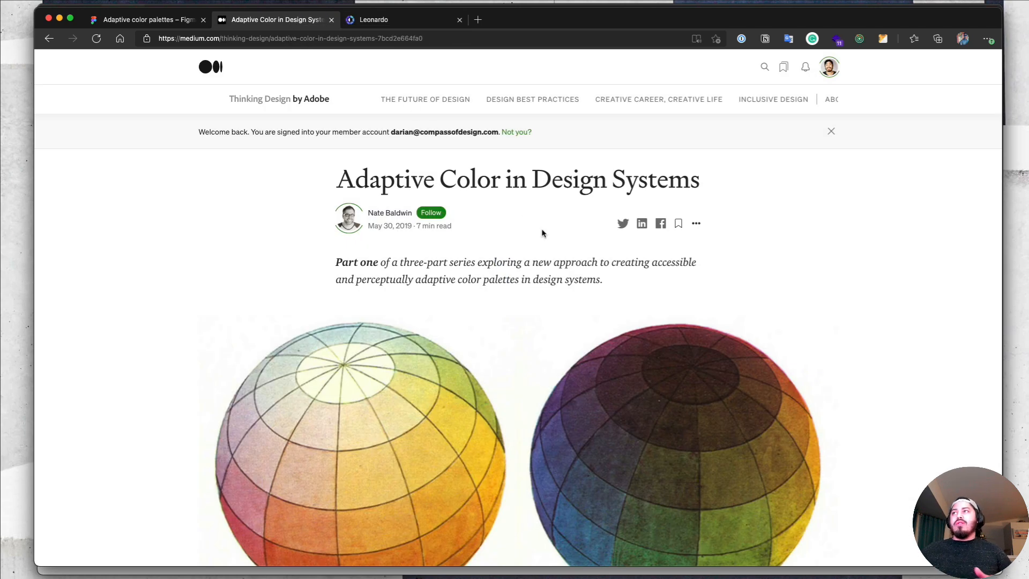
pyautogui.scroll(-2, 510, 233)
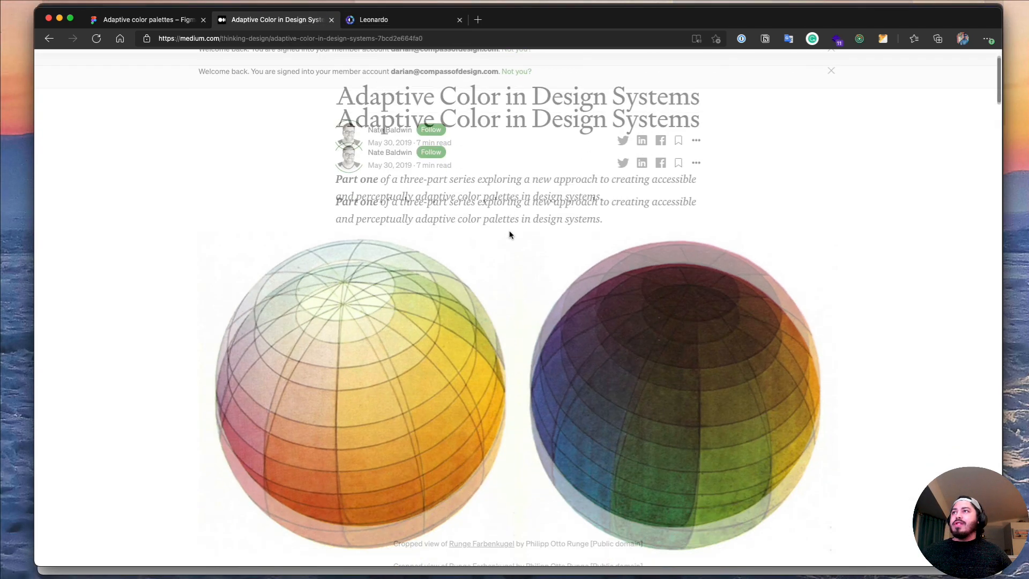
pyautogui.scroll(-2, 510, 233)
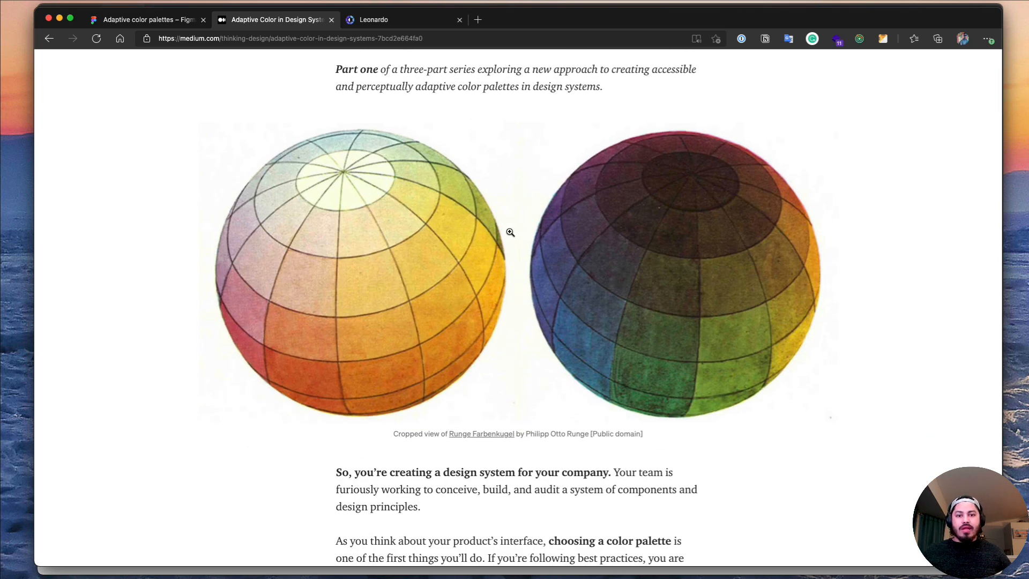
pyautogui.scroll(4, 511, 232)
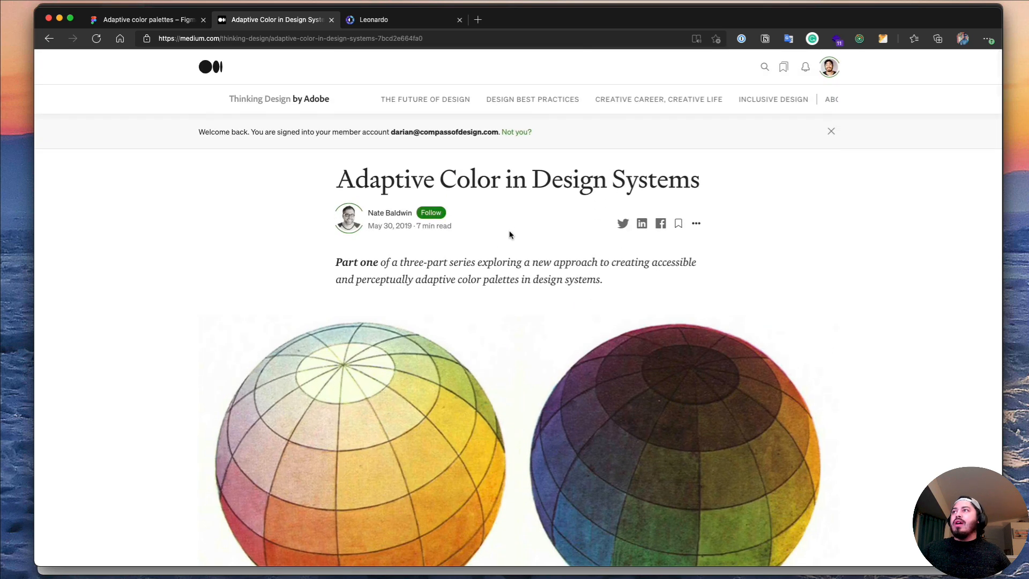
# Switch back to Figma and delete all the diagrams from the canvas
pyautogui.press('super+Tab')
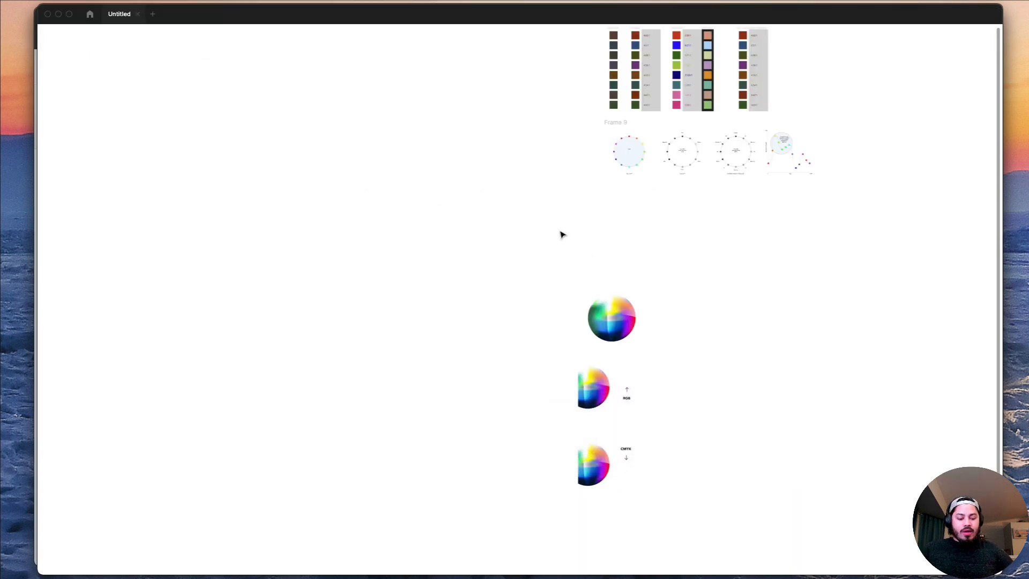
pyautogui.press('super+a')
pyautogui.press('BackSpace')
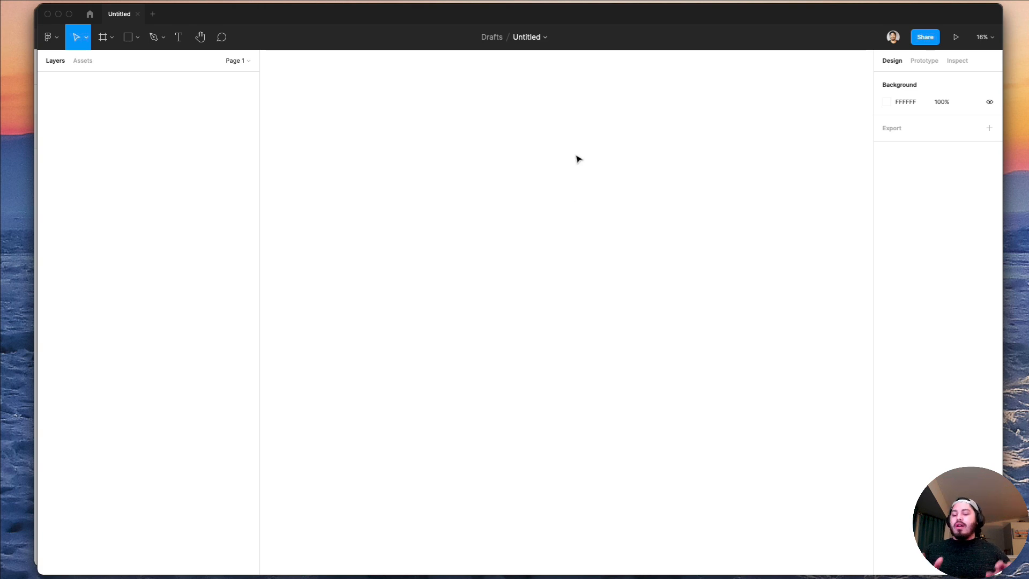
# Run the Adaptive color palettes plugin and add a second key color
pyautogui.press('super+slash')
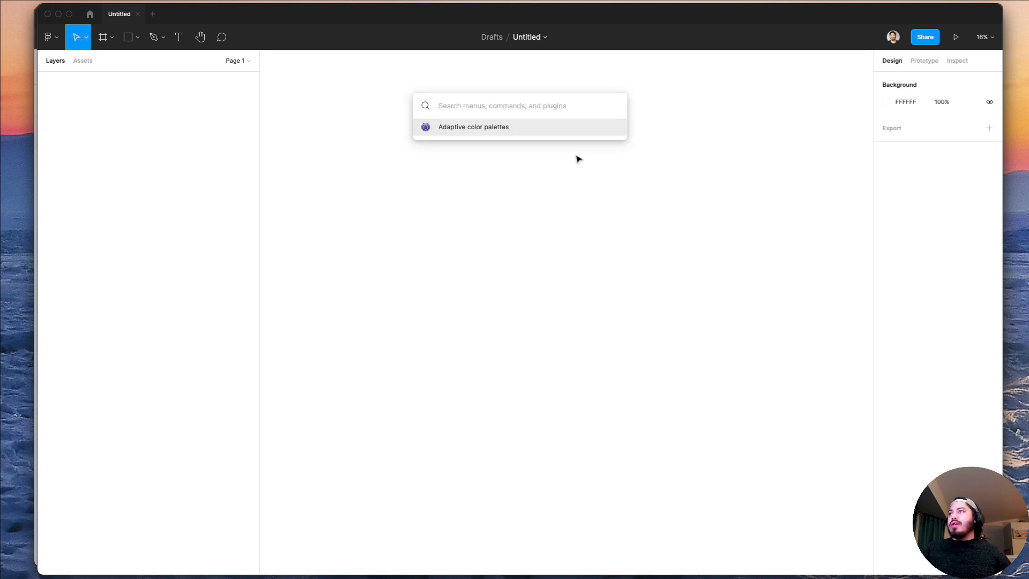
pyautogui.click(484, 128)
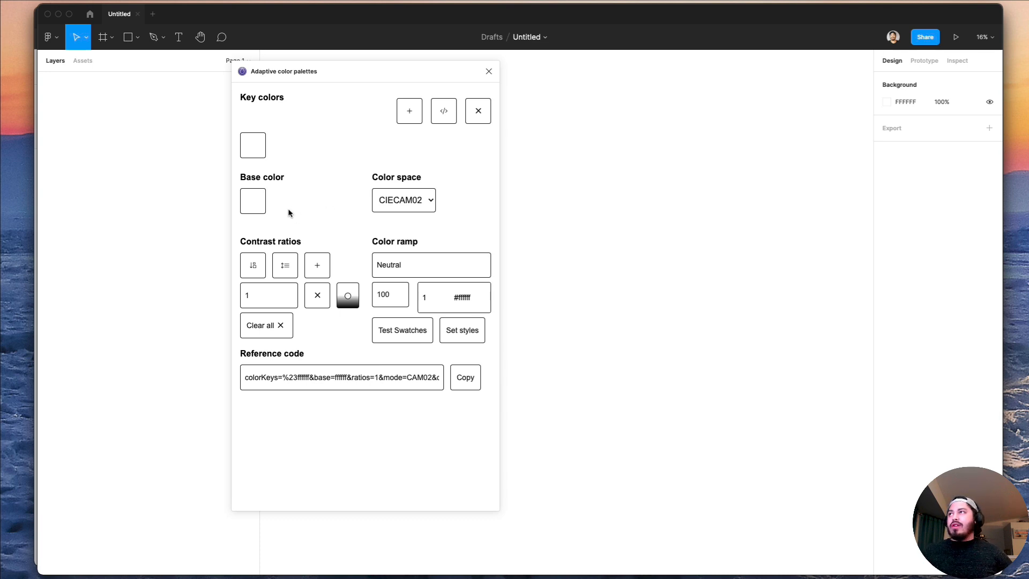
pyautogui.click(410, 111)
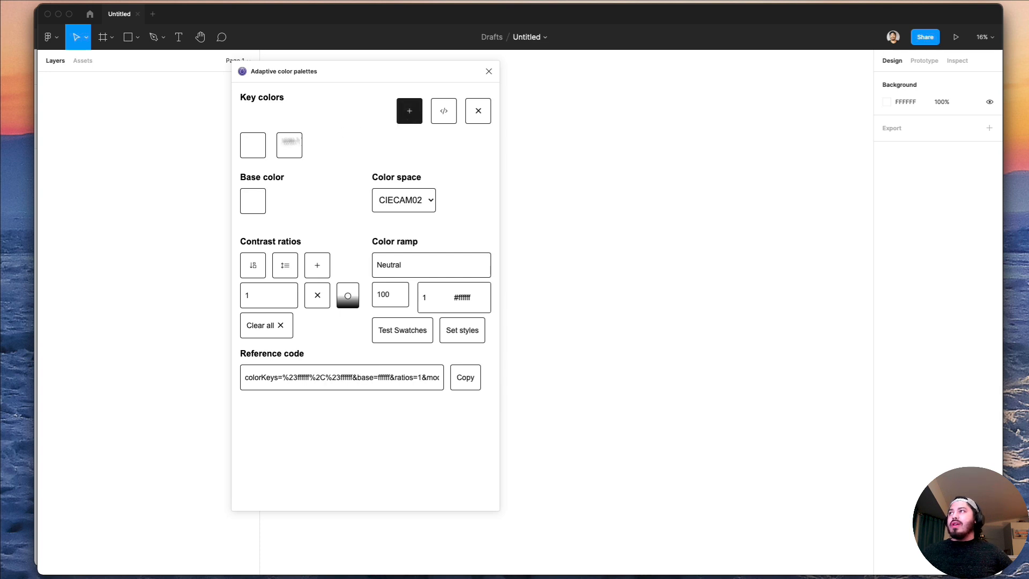
# Check the first key color in HEX format and set the second key color to #1A1B1C
pyautogui.click(261, 149)
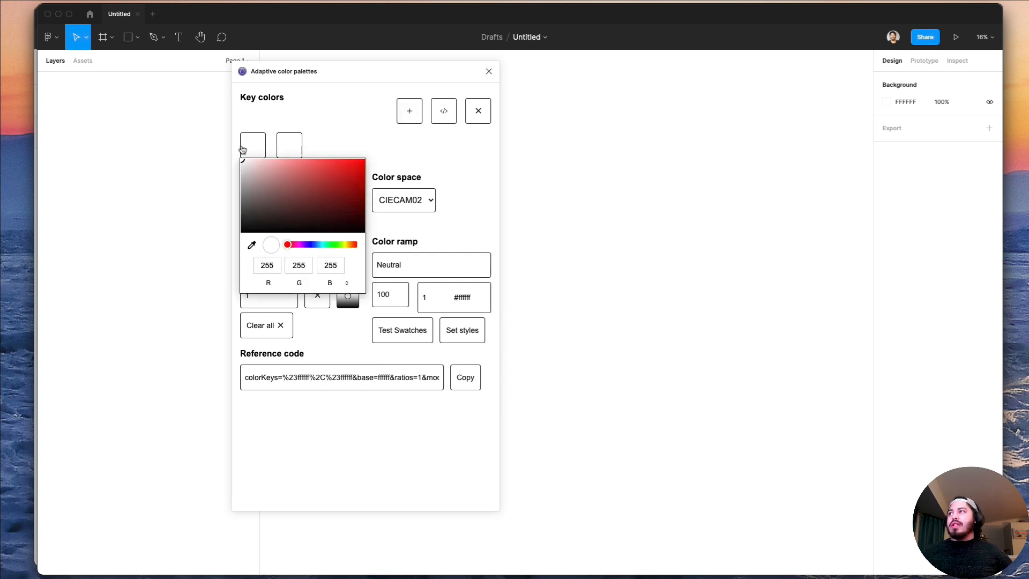
pyautogui.click(305, 281)
pyautogui.click(305, 282)
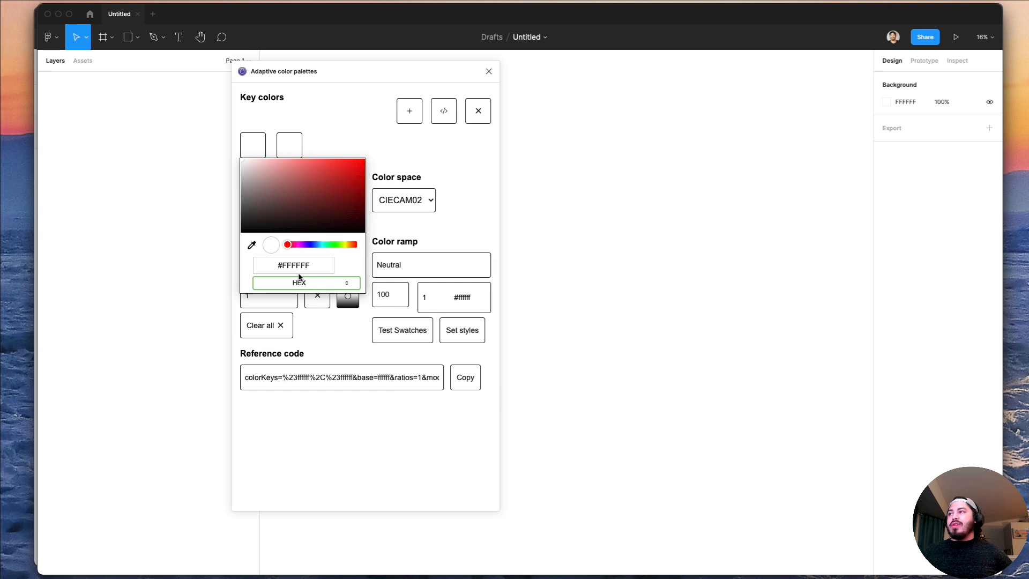
pyautogui.click(288, 143)
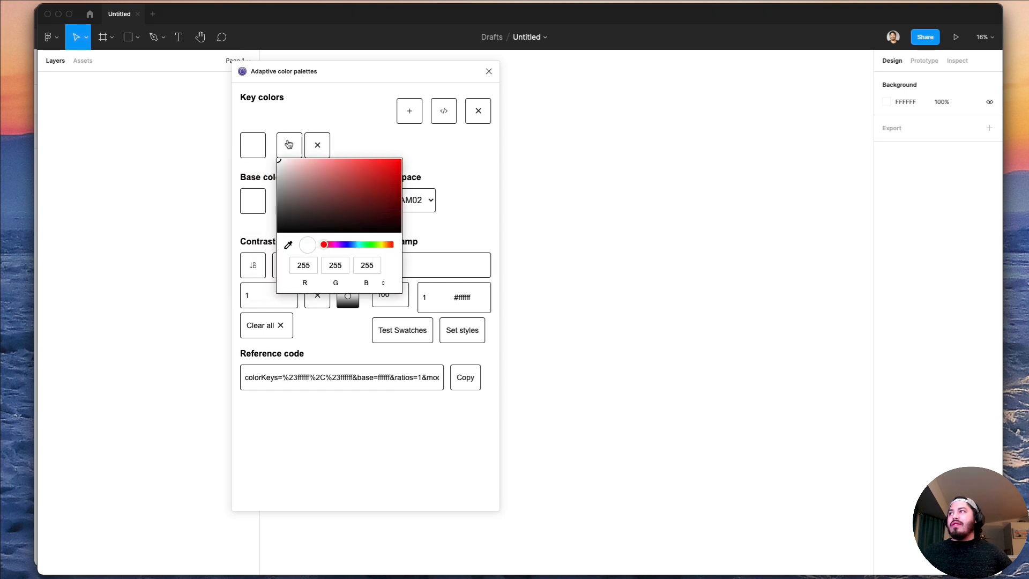
pyautogui.click(346, 282)
pyautogui.click(343, 283)
pyautogui.click(341, 268)
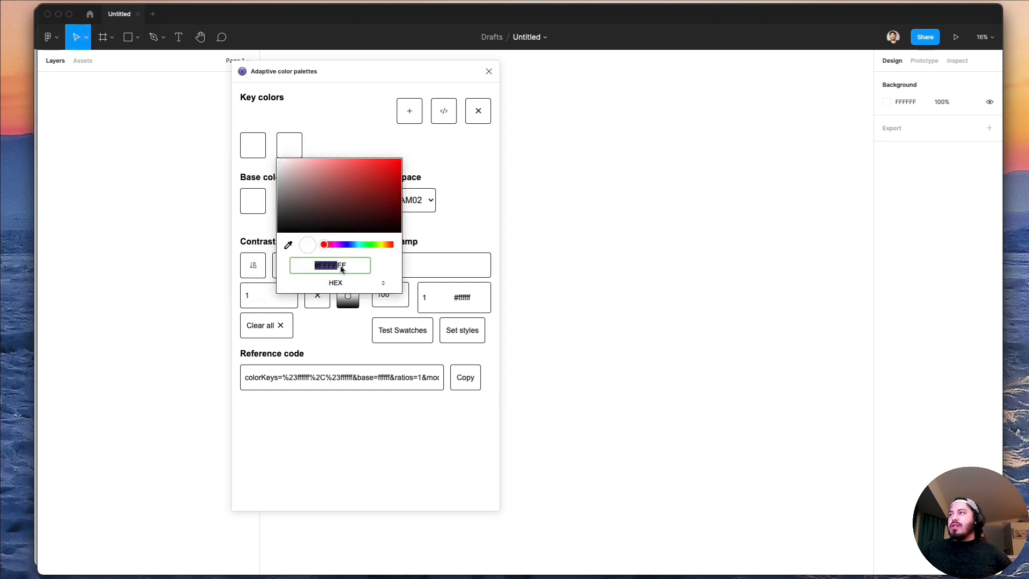
pyautogui.write('1A1B1C')
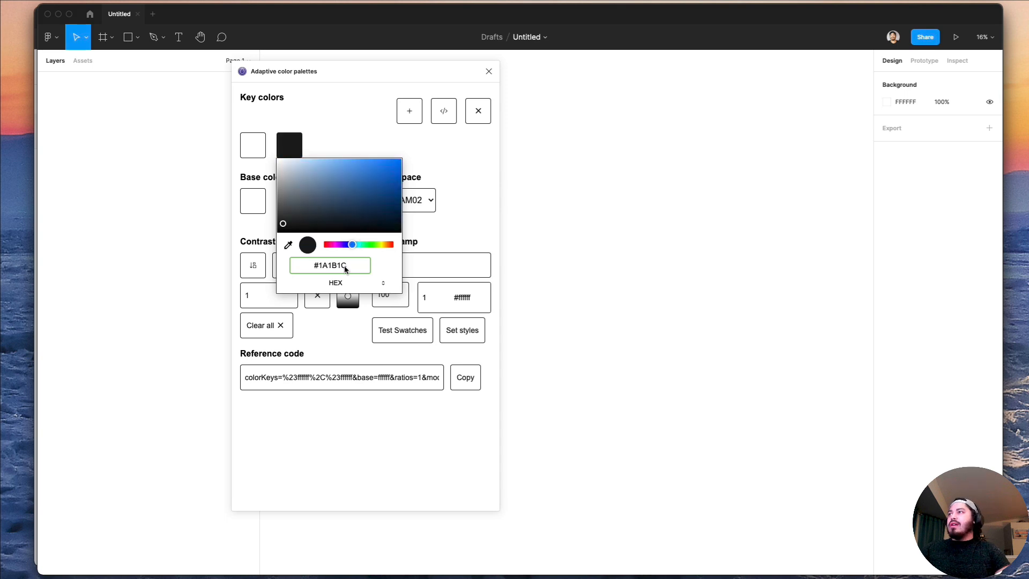
pyautogui.click(380, 141)
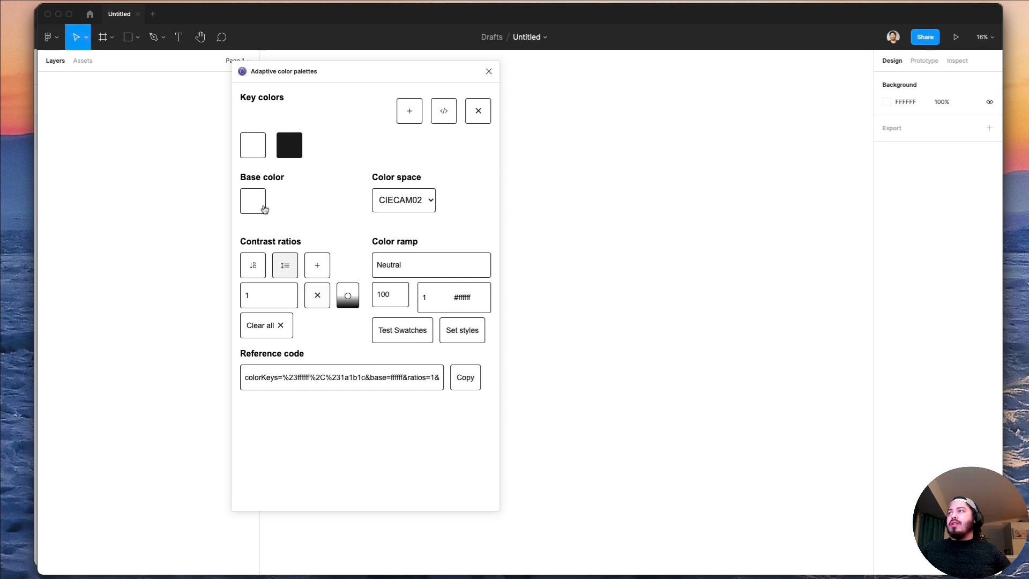
# Set the base color to #FAFAFA and keep CIECAM02 as the color space after reviewing the alternatives
pyautogui.click(259, 203)
pyautogui.click(299, 344)
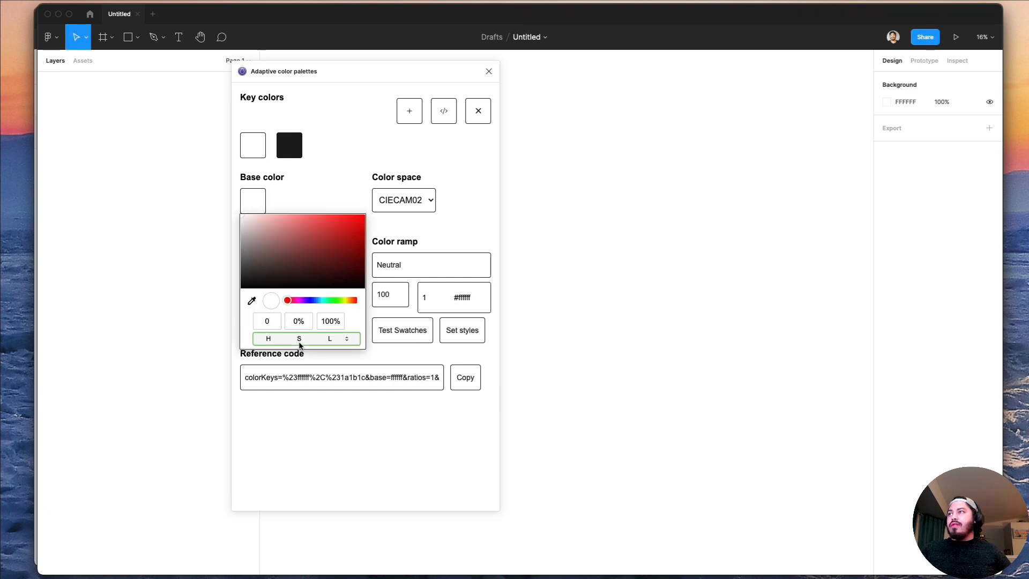
pyautogui.click(299, 338)
pyautogui.click(307, 321)
pyautogui.write('#FA')
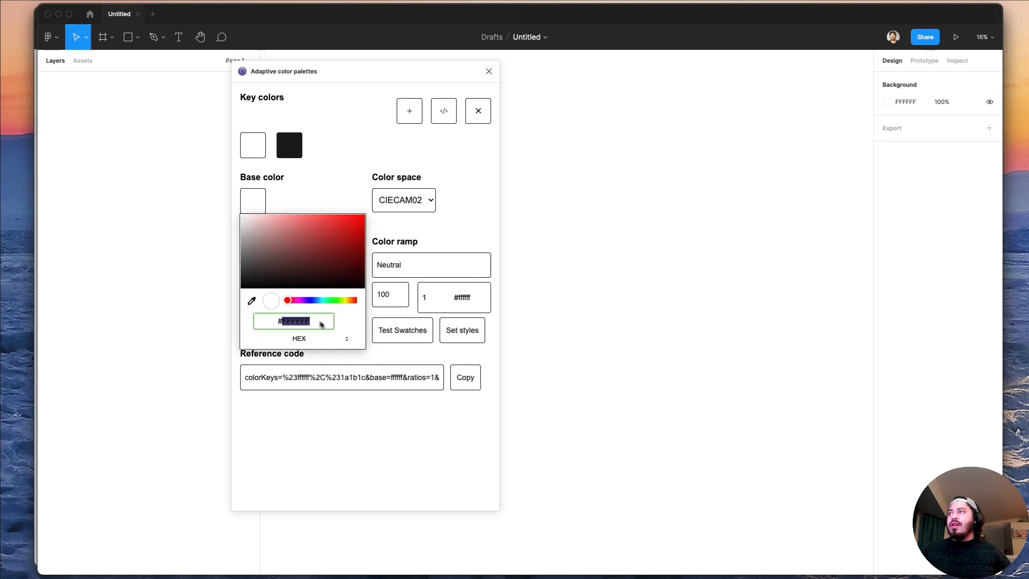
pyautogui.write('FAFA')
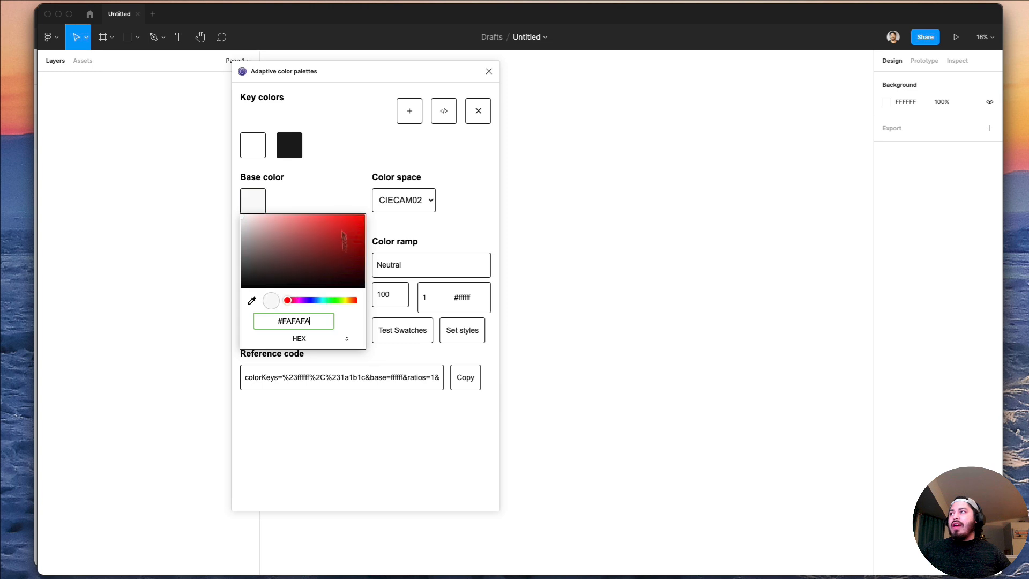
pyautogui.click(337, 195)
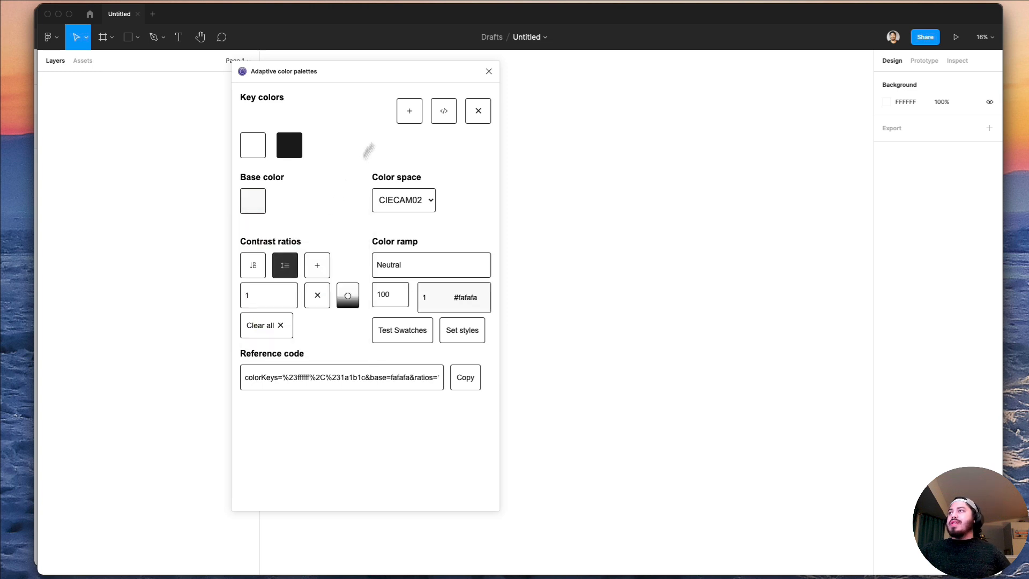
pyautogui.click(395, 206)
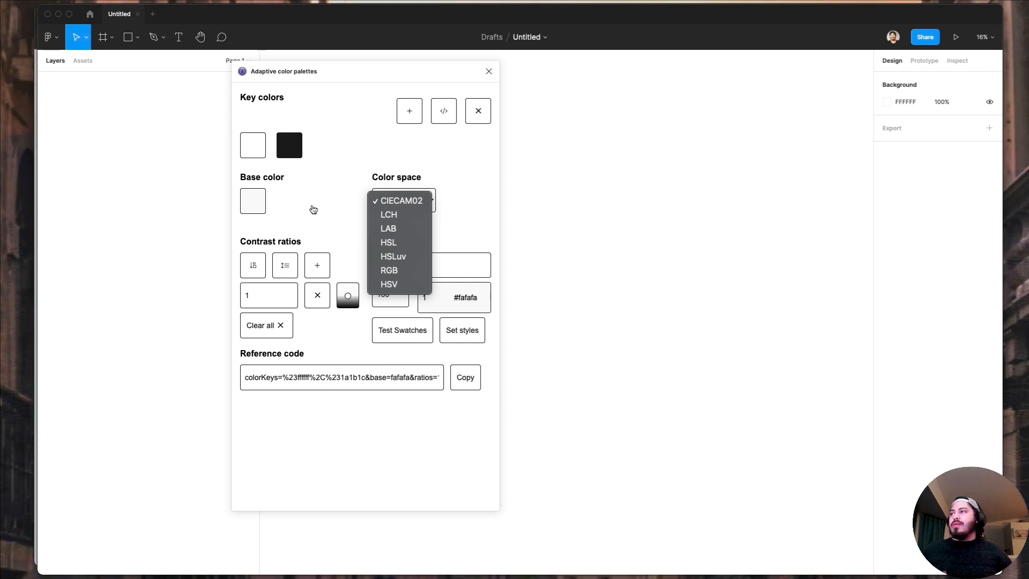
pyautogui.click(313, 209)
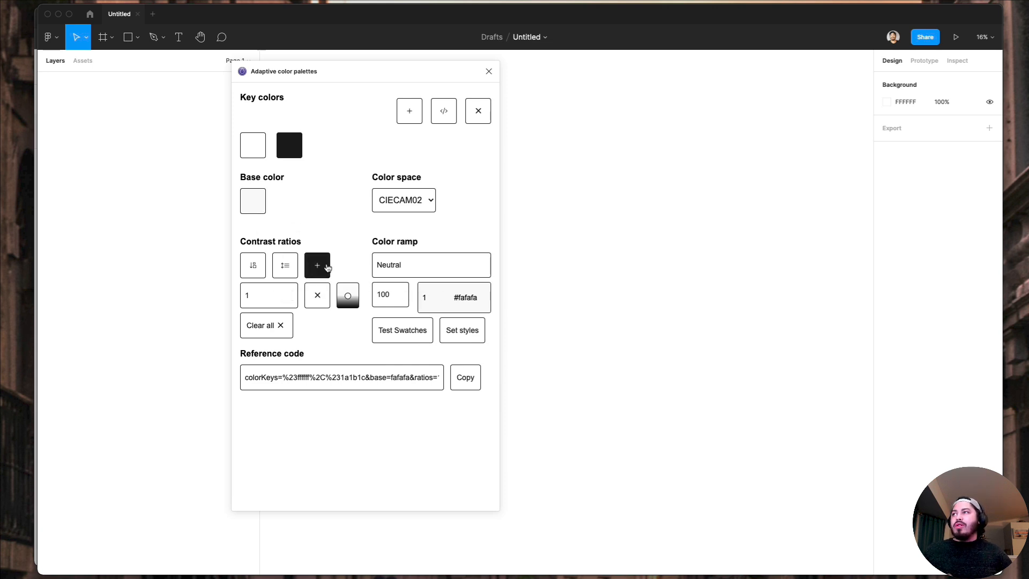
# Add contrast ratios 2 through 10 so the Neutral color ramp has ten swatches from 100 to 1000
pyautogui.click(317, 265)
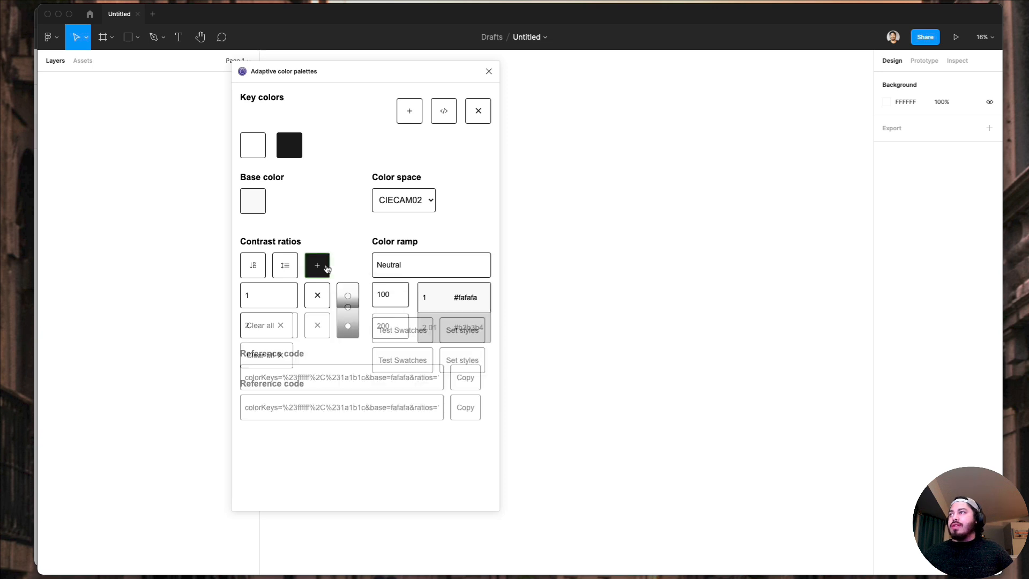
pyautogui.click(317, 266)
pyautogui.click(318, 265)
pyautogui.click(317, 265)
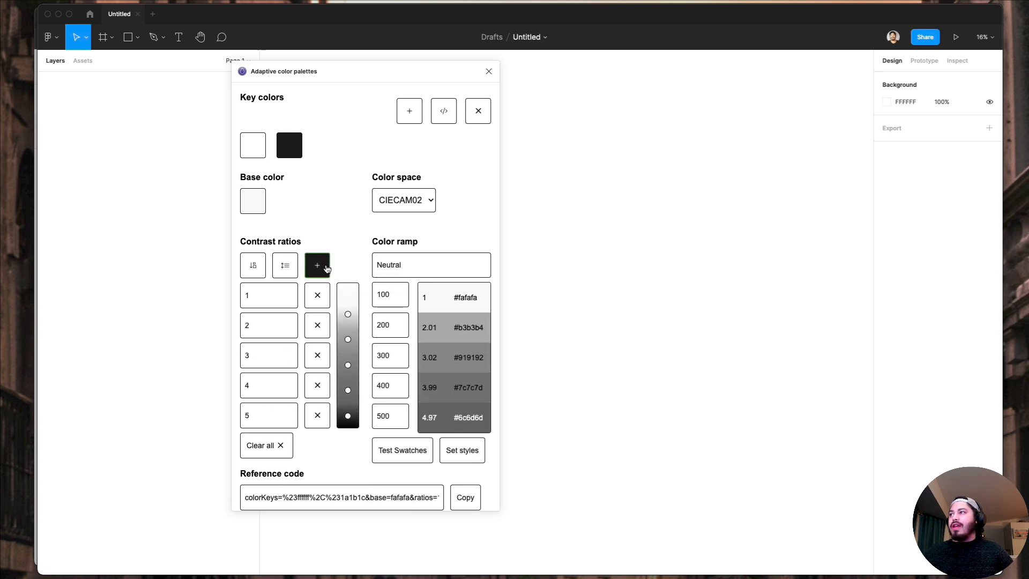
pyautogui.click(317, 265)
pyautogui.click(317, 265)
pyautogui.click(318, 265)
pyautogui.click(327, 268)
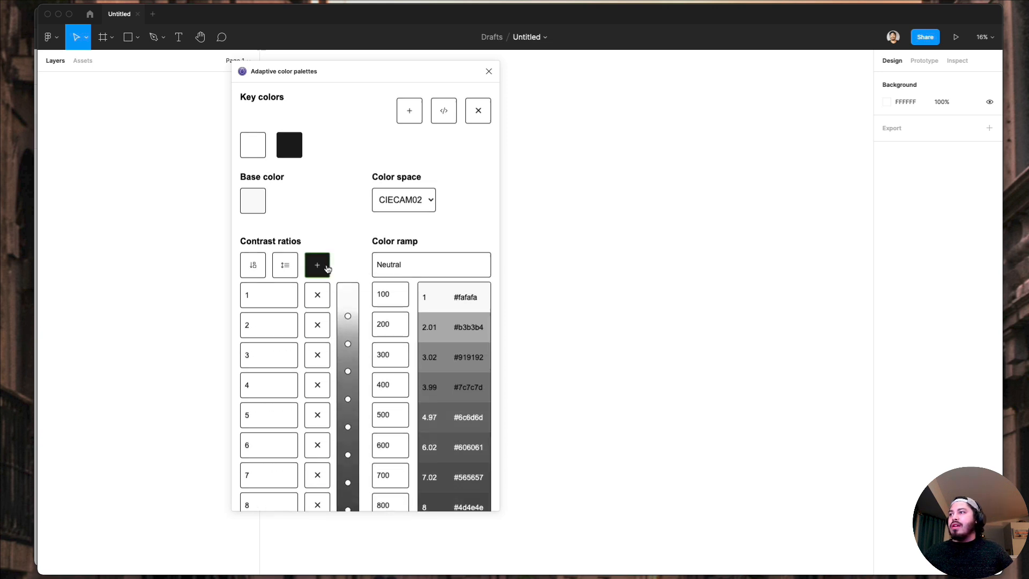
pyautogui.scroll(-3, 327, 268)
pyautogui.scroll(1, 327, 268)
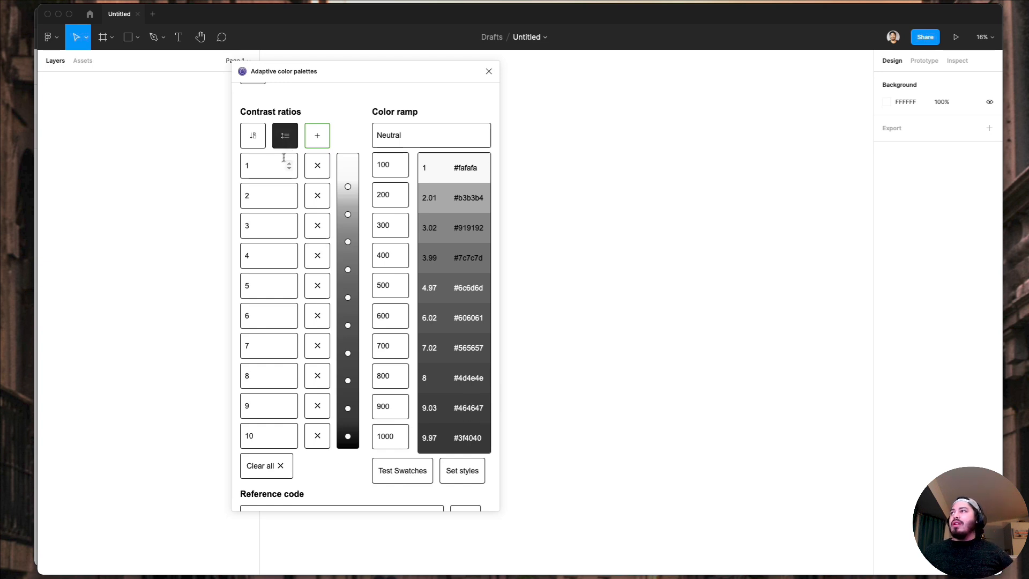
# Set the first contrast ratio to 1.15 and the last to 14, and distribute the ratios between them
pyautogui.click(269, 172)
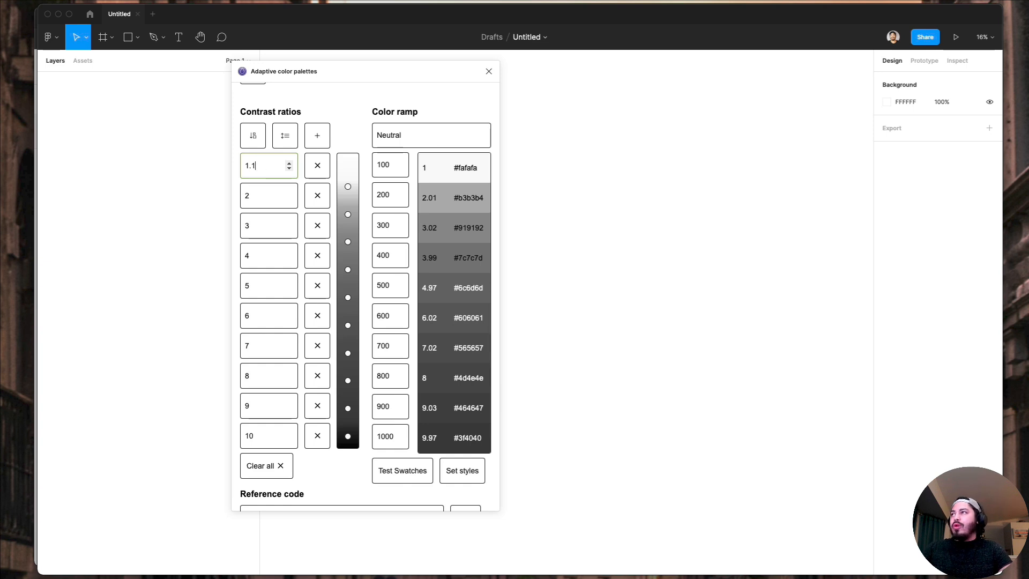
pyautogui.click(345, 127)
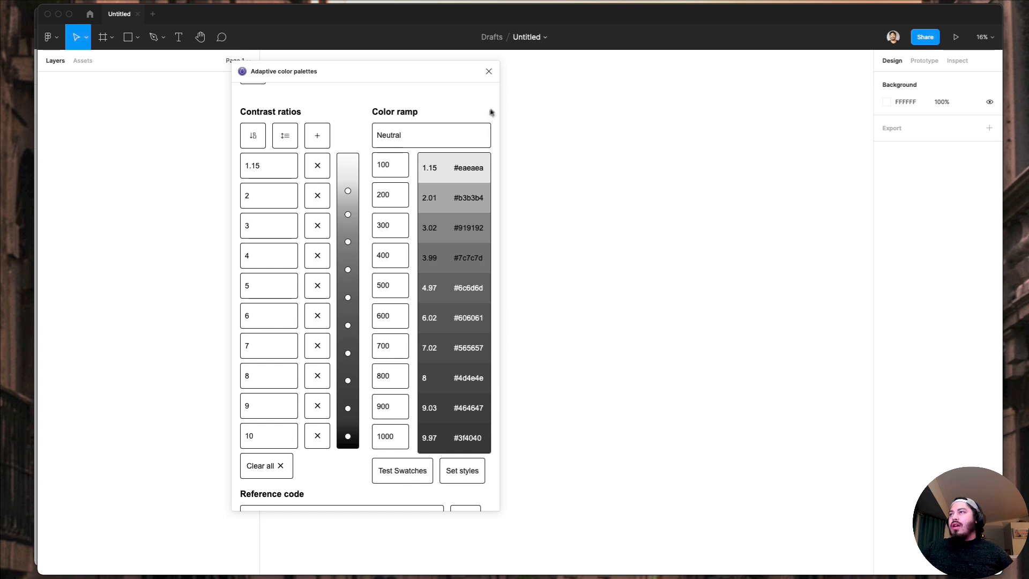
pyautogui.click(267, 438)
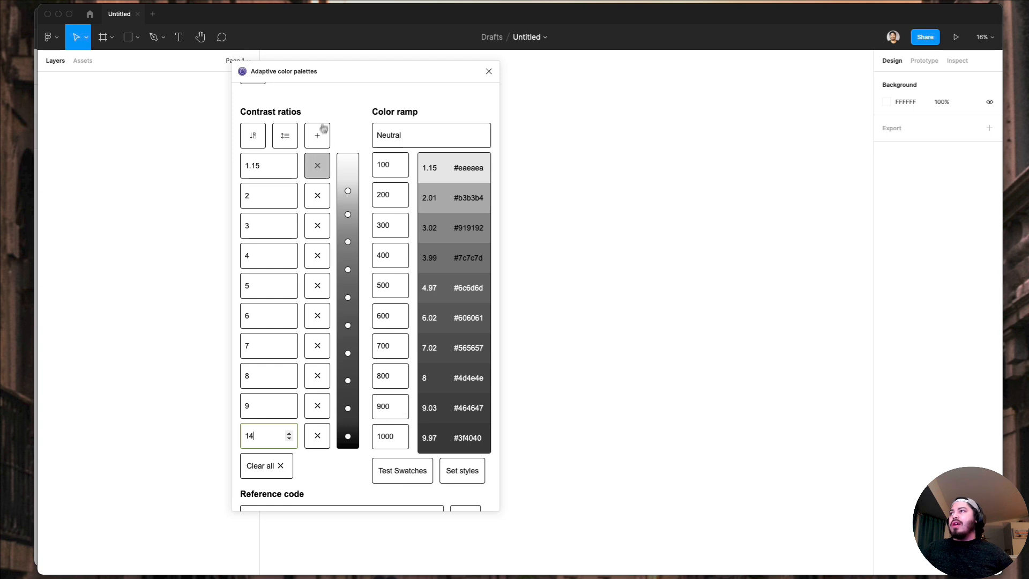
pyautogui.click(340, 115)
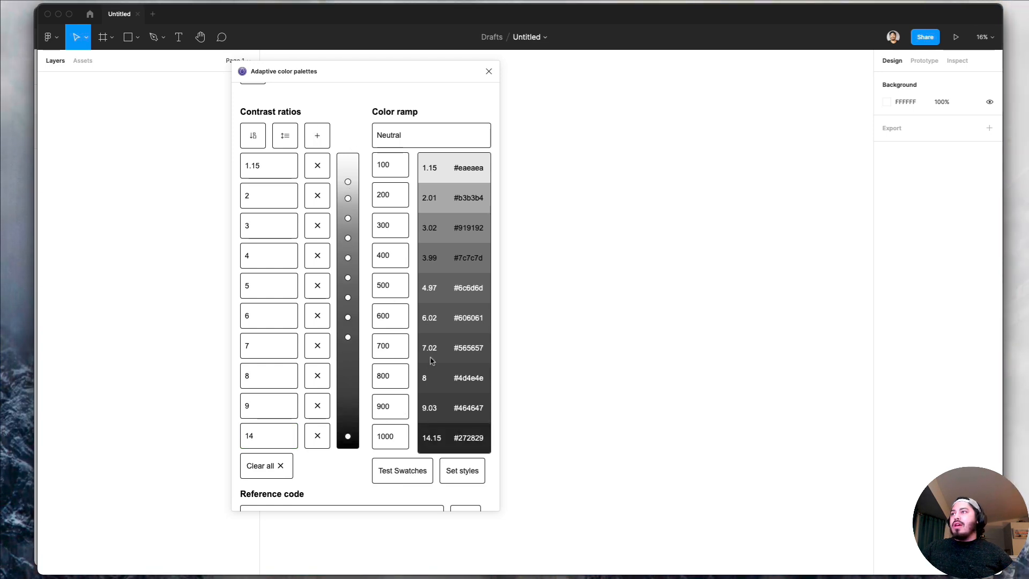
pyautogui.click(277, 139)
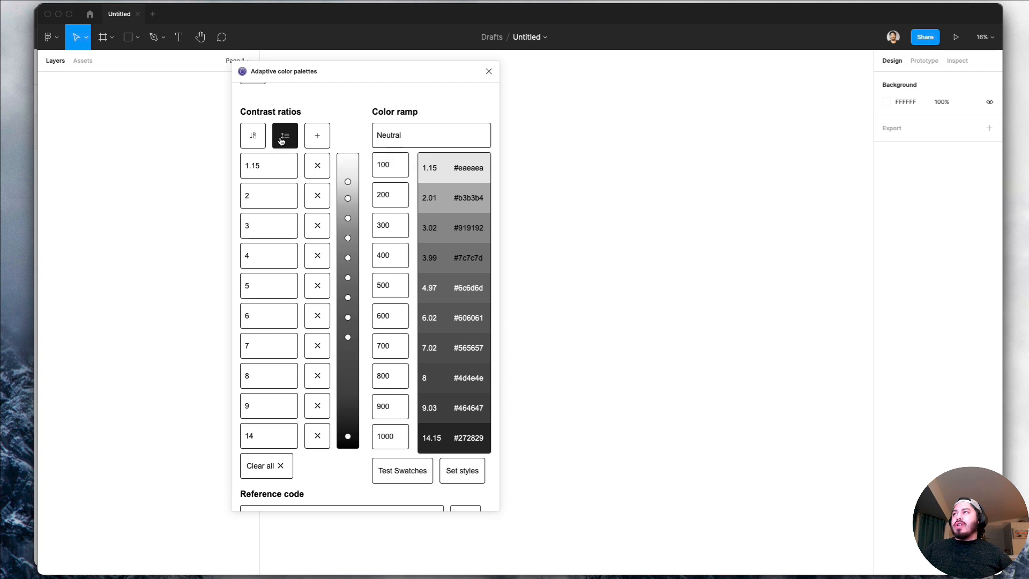
pyautogui.click(281, 140)
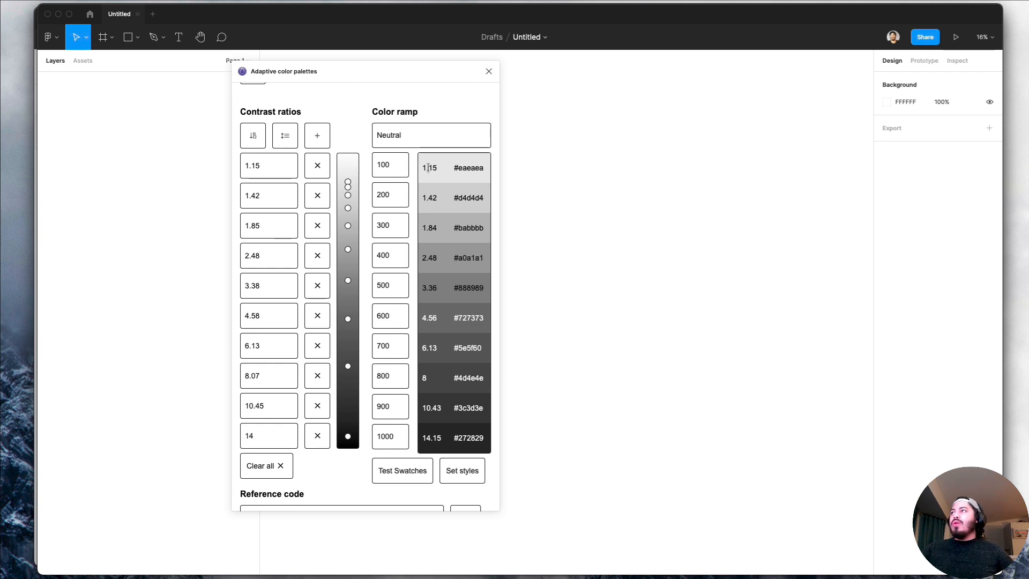
# Print test swatches of the Neutral color ramp, with stops 100 to 1000, onto the canvas
pyautogui.doubleClick(399, 161)
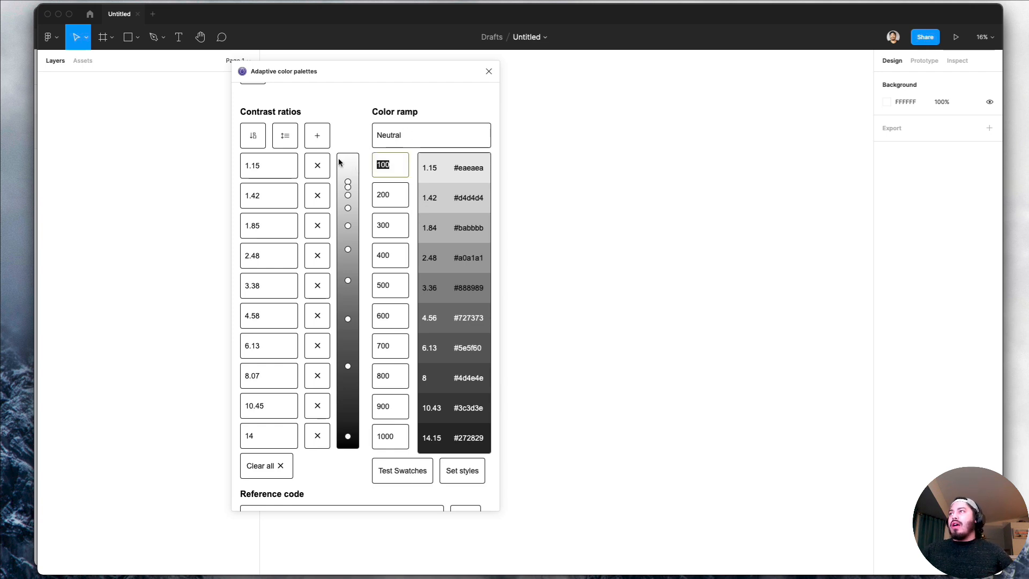
pyautogui.click(407, 475)
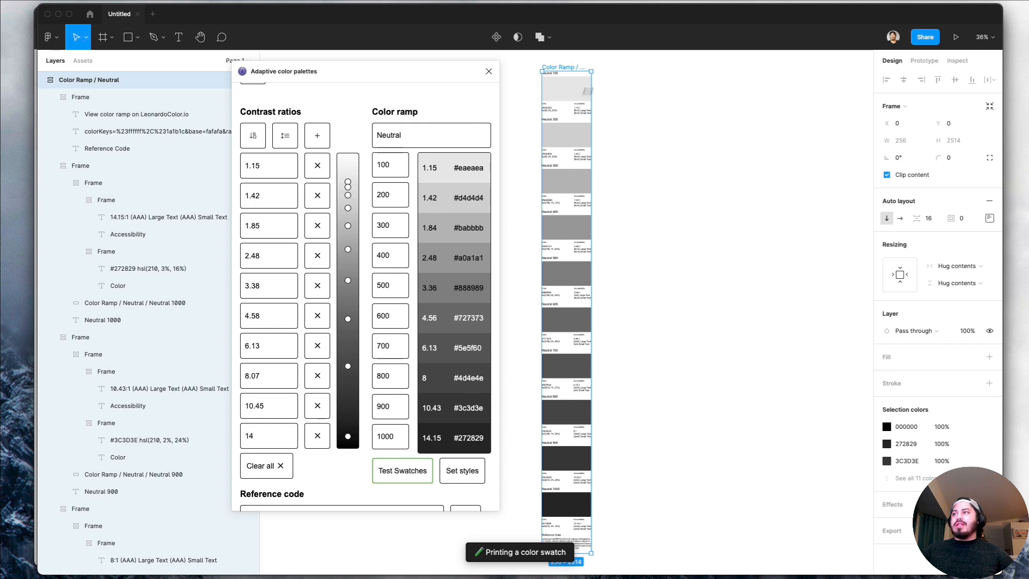
pyautogui.scroll(5, 555, 72)
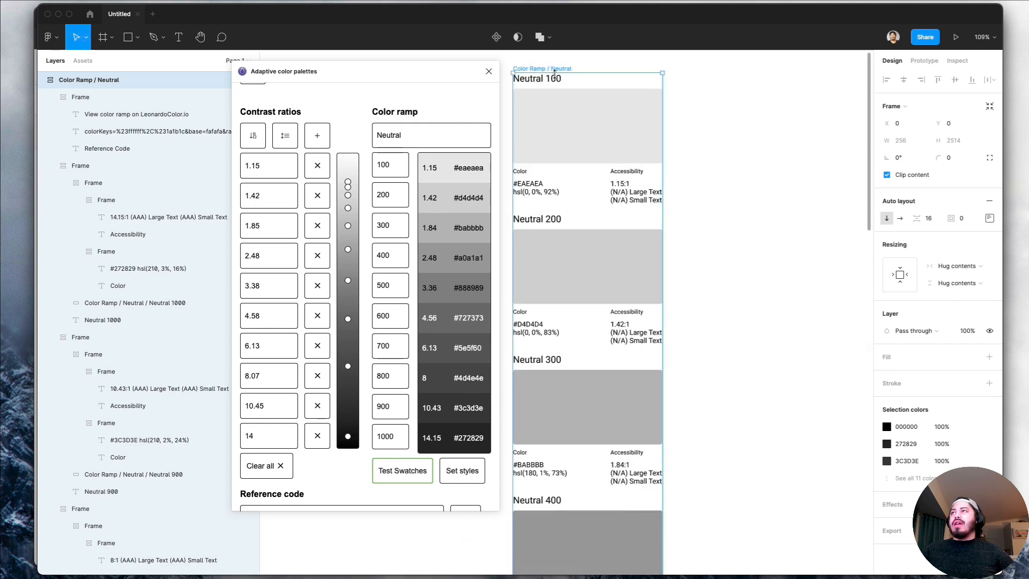
pyautogui.scroll(3, 636, 129)
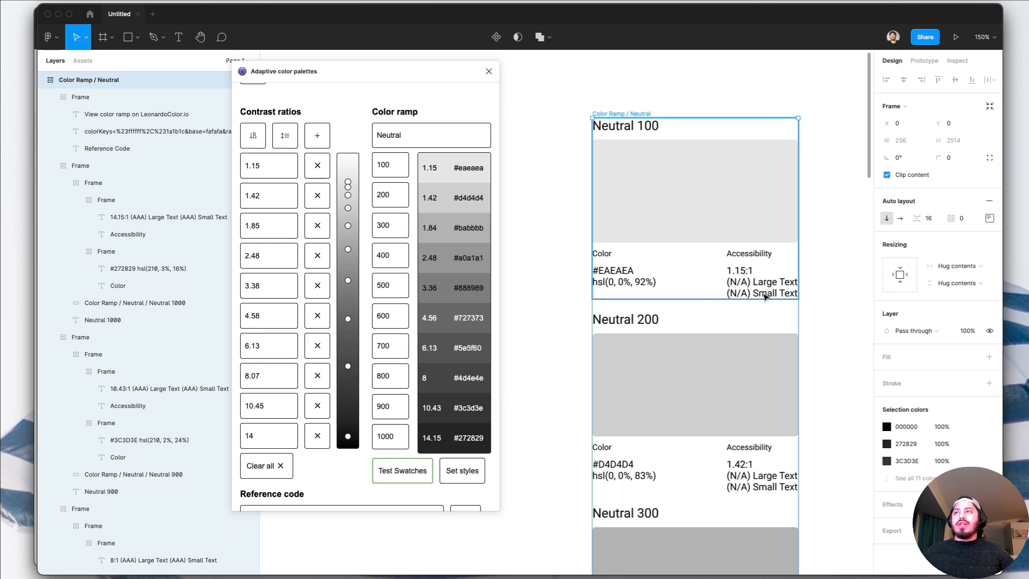
# Examine the contrast and accessibility ratings of the printed Neutral swatches, and delete the printed ramp
pyautogui.scroll(-15, 774, 296)
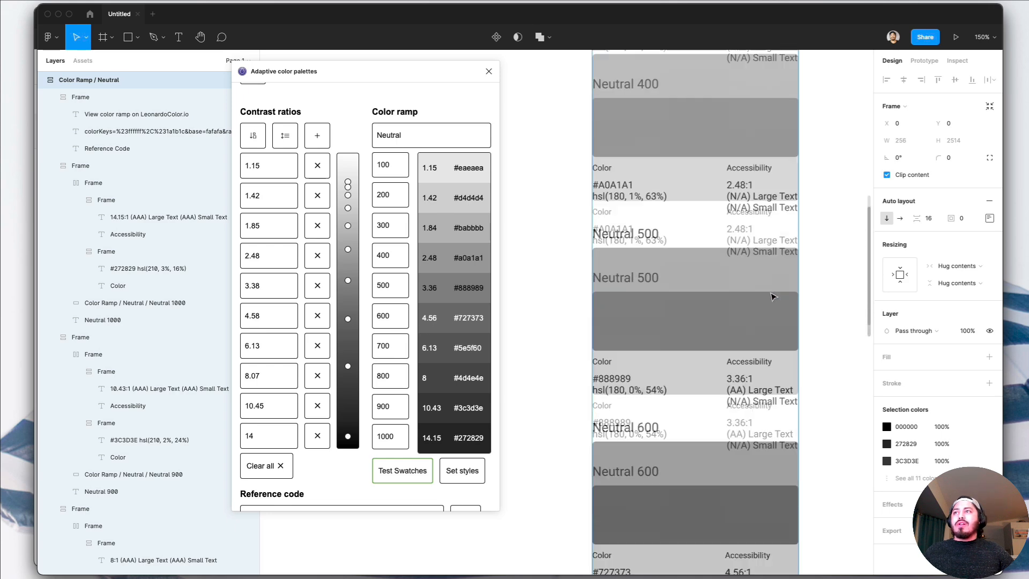
pyautogui.scroll(-5, 774, 296)
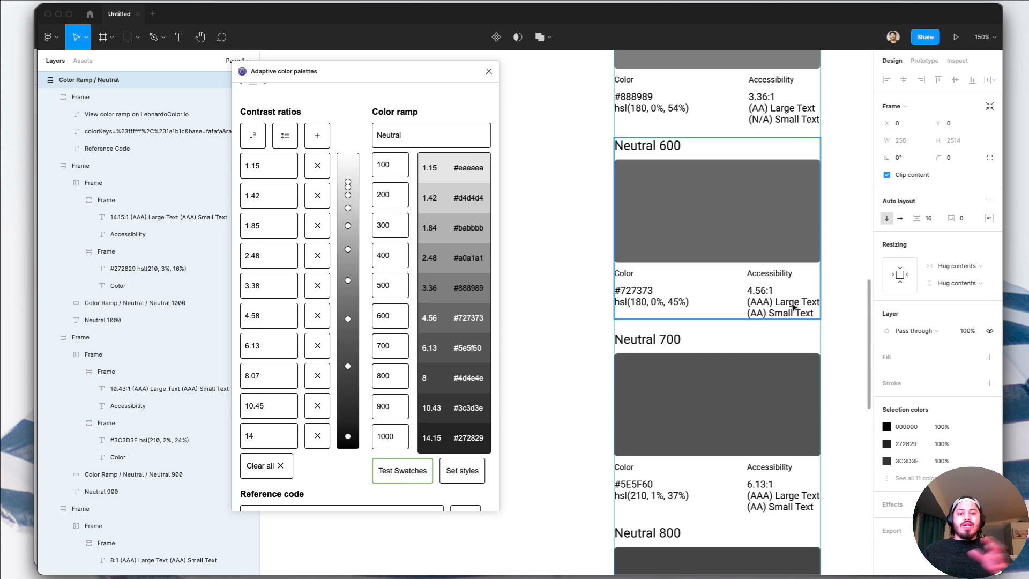
pyautogui.scroll(-10, 755, 317)
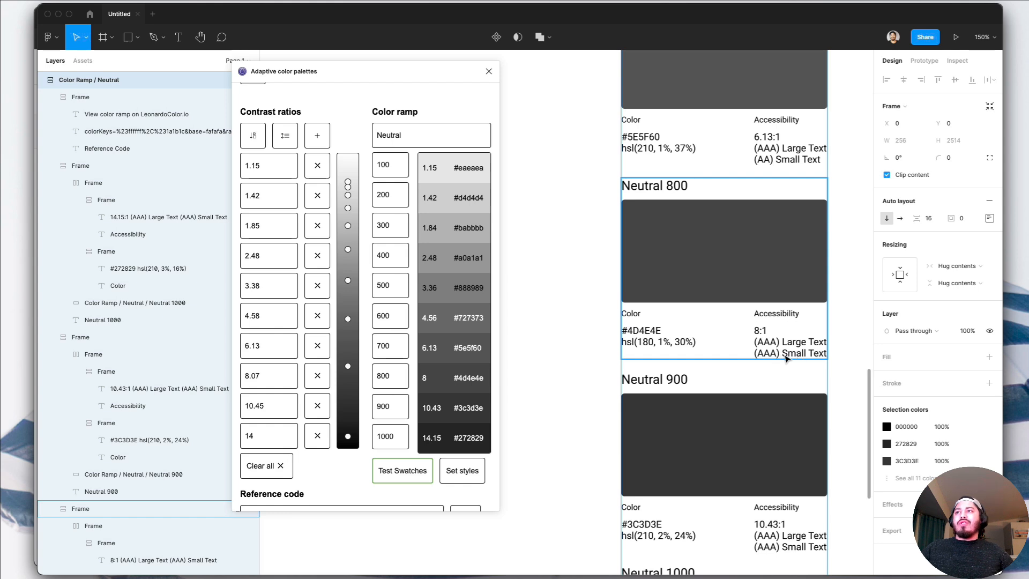
pyautogui.scroll(1, 724, 278)
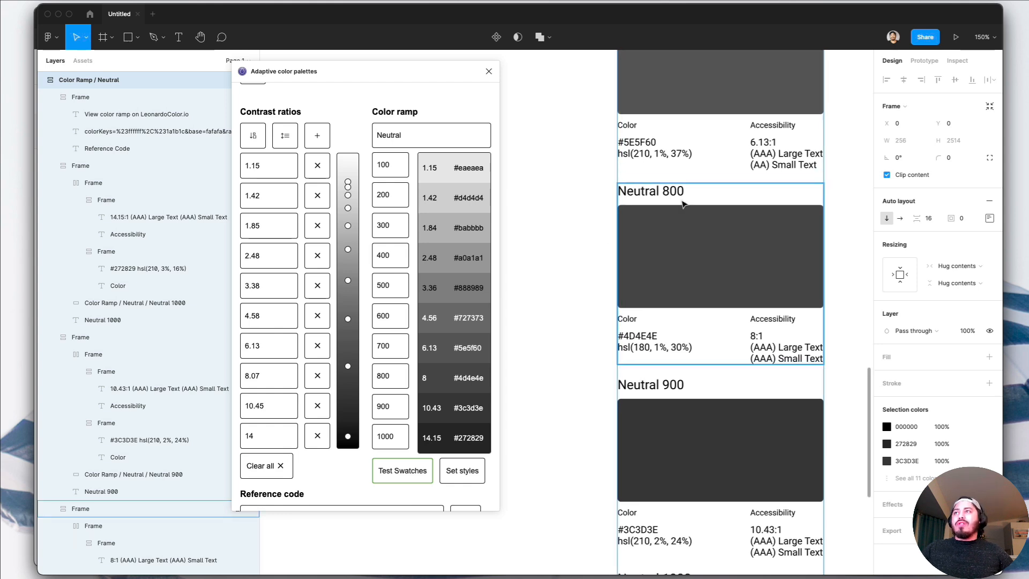
pyautogui.scroll(-2, 632, 231)
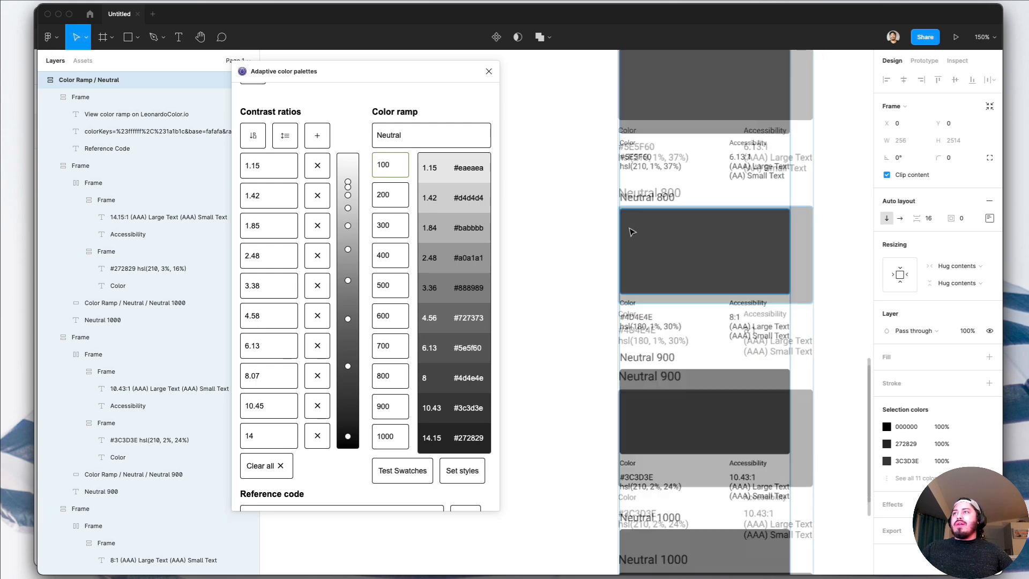
pyautogui.scroll(-5, 632, 231)
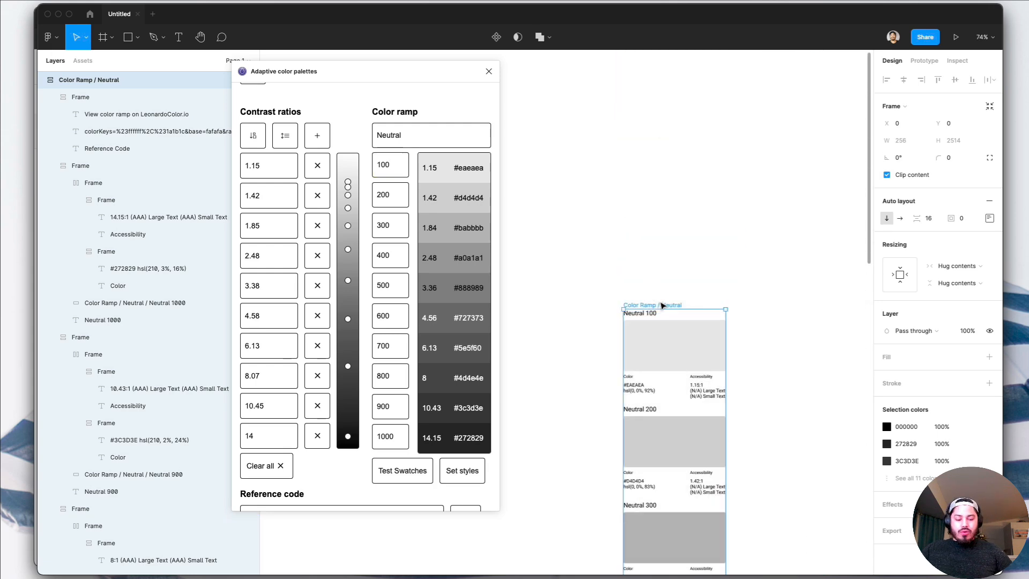
pyautogui.press('Delete')
# Rename the ten Neutral color stops as 10, 20, 30, 40, 50, 60, 70, 80, 90 and 100
pyautogui.click(394, 170)
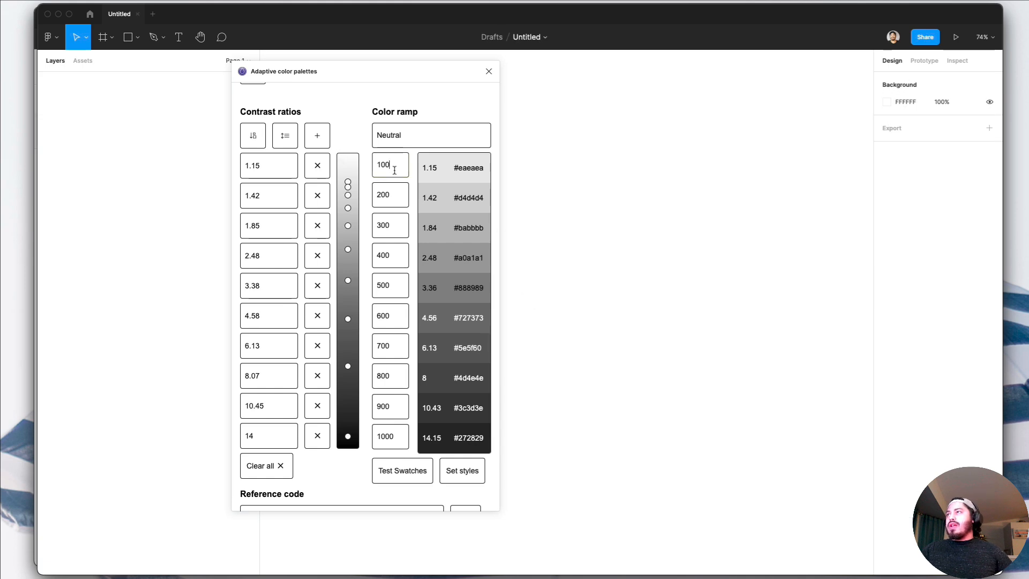
pyautogui.doubleClick(396, 170)
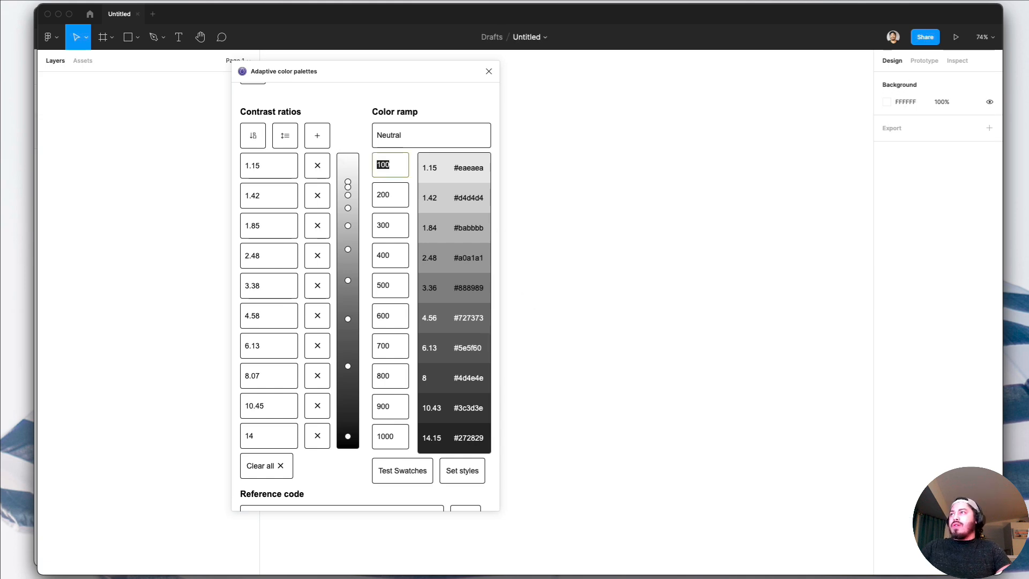
pyautogui.write('10')
pyautogui.press('Tab')
pyautogui.write('20')
pyautogui.press('Tab')
pyautogui.write('30')
pyautogui.press('Tab')
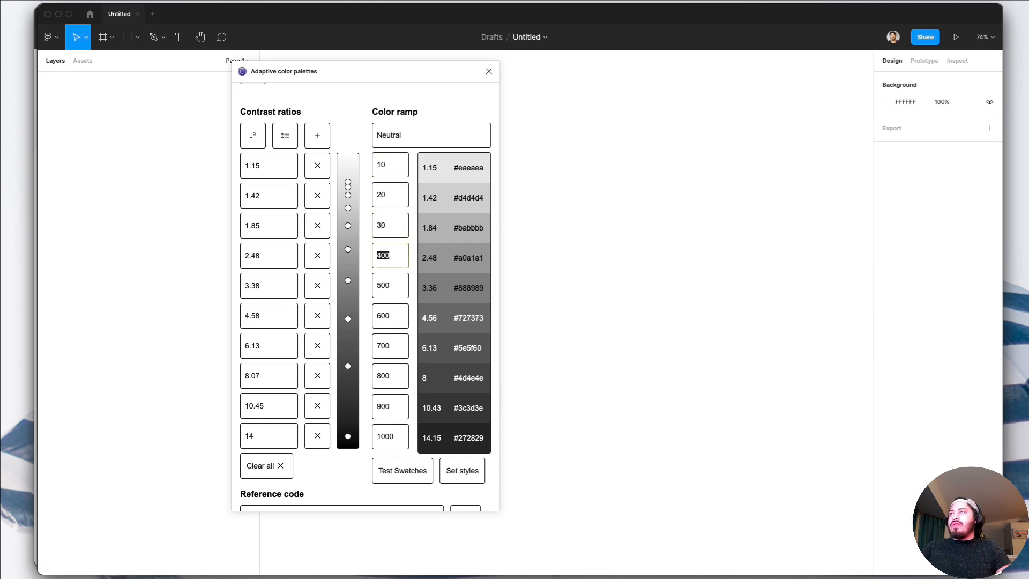
pyautogui.write('40')
pyautogui.press('Tab')
pyautogui.write('50')
pyautogui.press('Tab')
pyautogui.write('60')
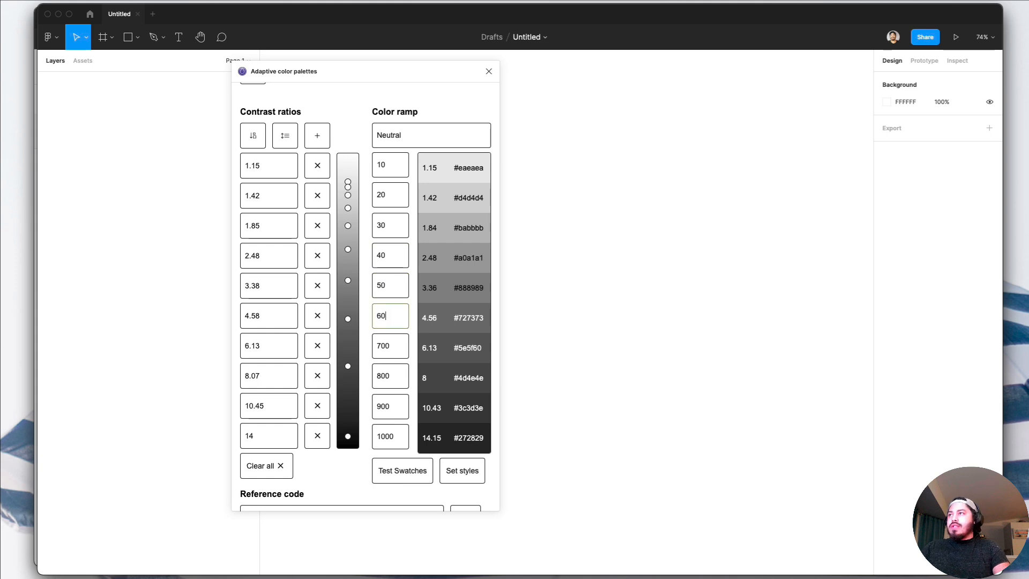
pyautogui.press('Tab')
pyautogui.write('70')
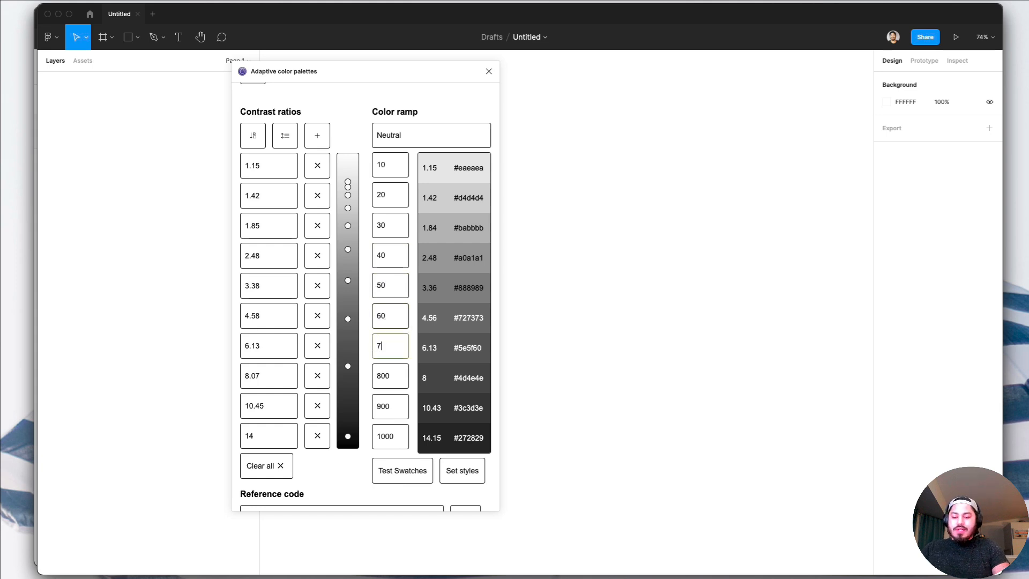
pyautogui.press('Tab')
pyautogui.write('80')
pyautogui.press('Tab')
pyautogui.write('90')
pyautogui.press('Tab')
pyautogui.write('100')
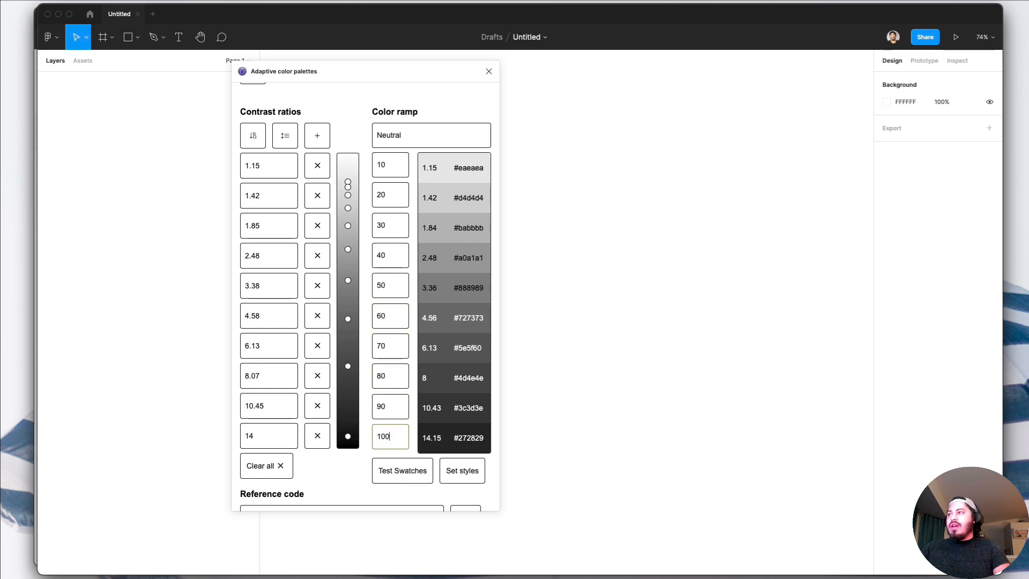
# Print test swatches of the Neutral ramp with stops 10 to 100 onto the canvas, and deselect the ramp
pyautogui.click(413, 473)
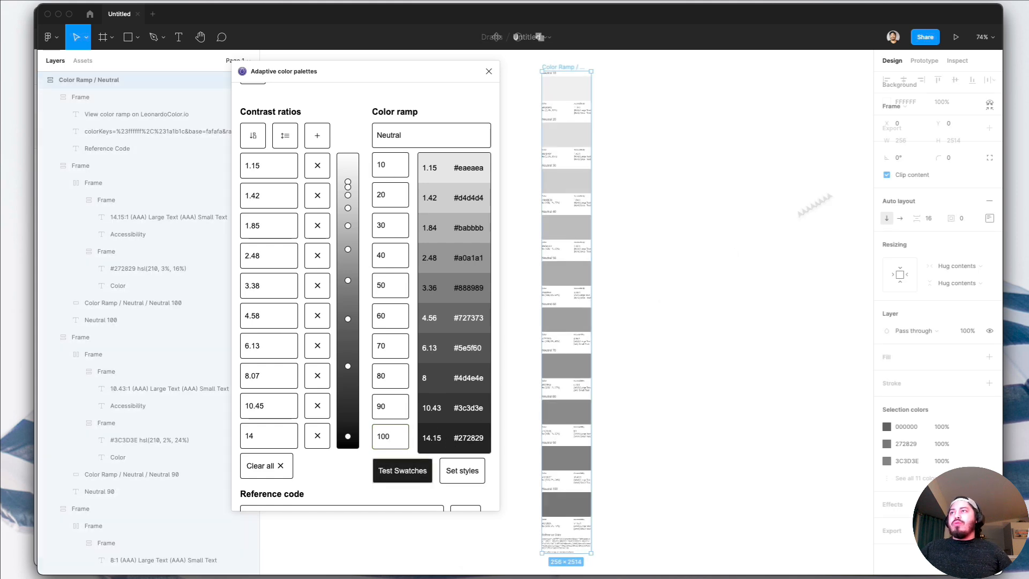
pyautogui.scroll(10, 545, 68)
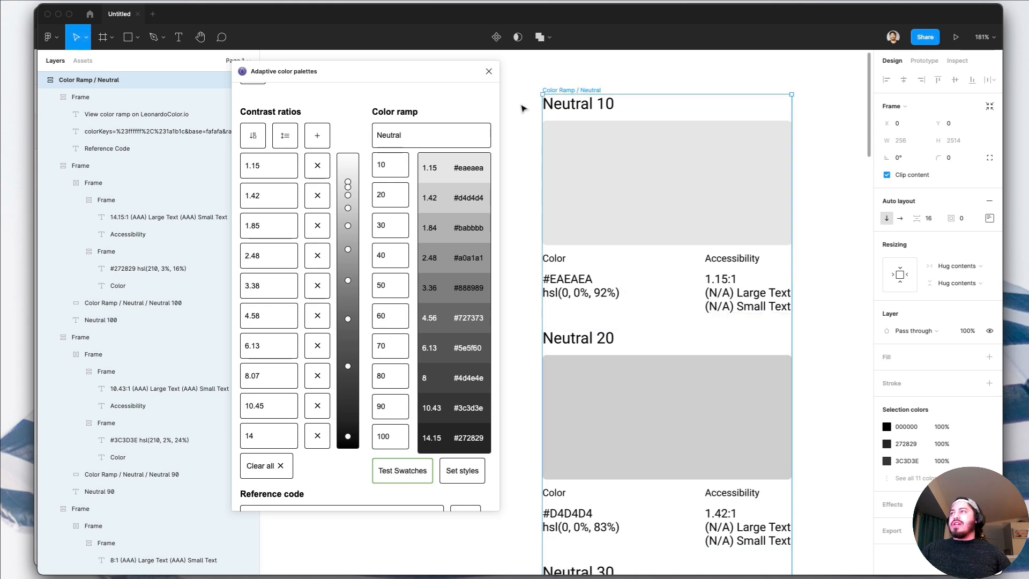
pyautogui.click(510, 179)
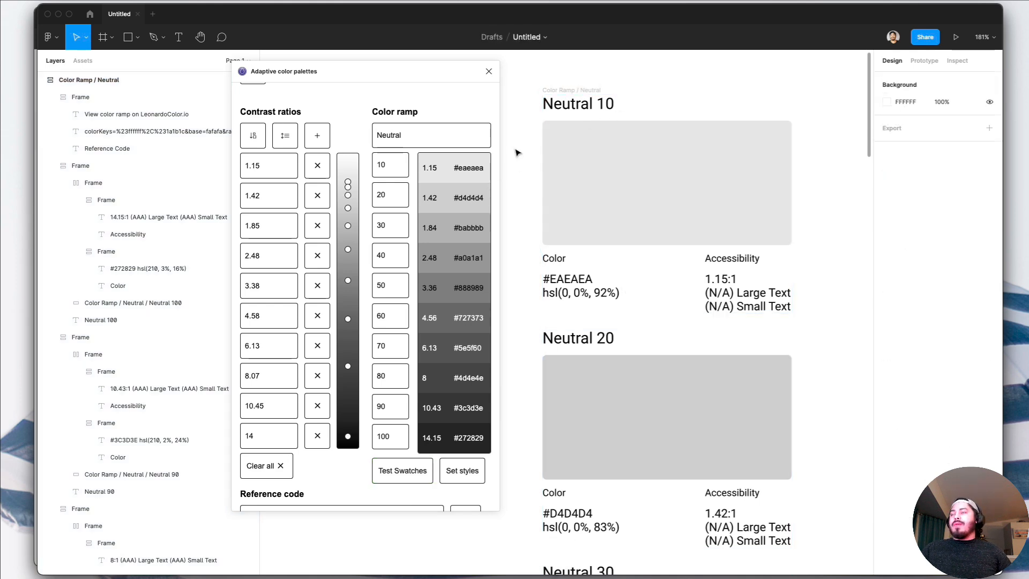
# Close the Adaptive color palettes plugin and run it again
pyautogui.click(489, 71)
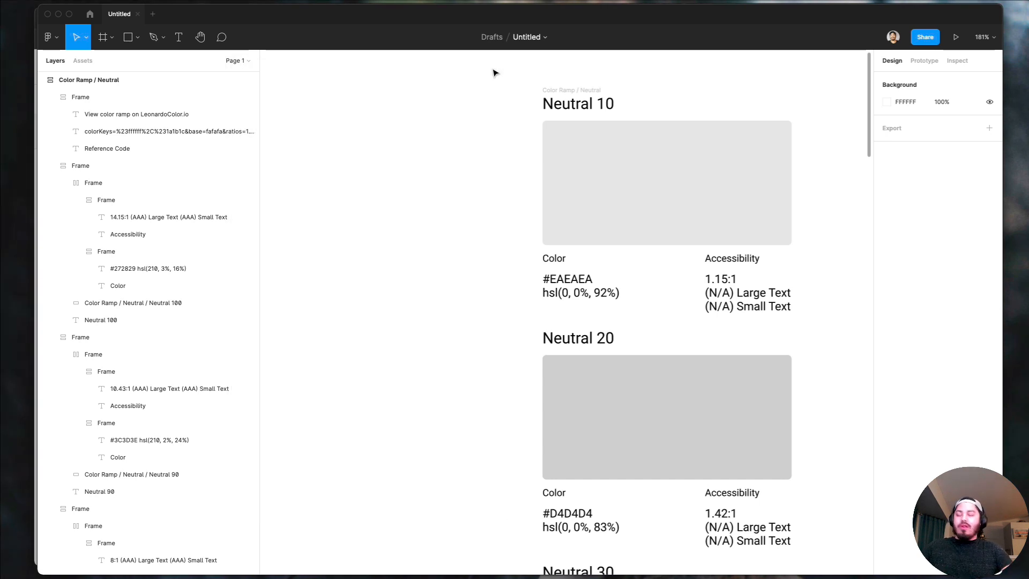
pyautogui.press('super+slash')
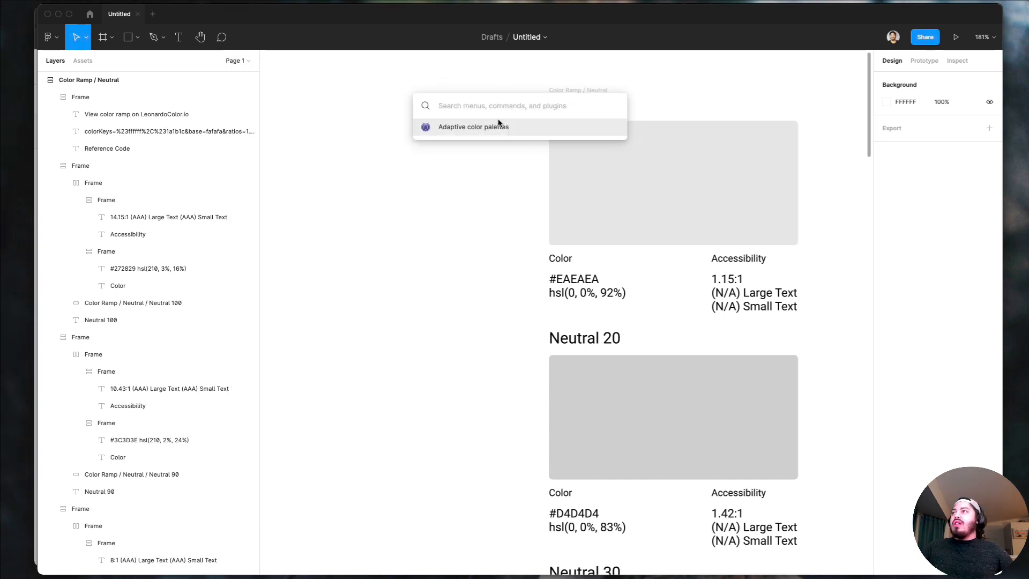
pyautogui.click(498, 123)
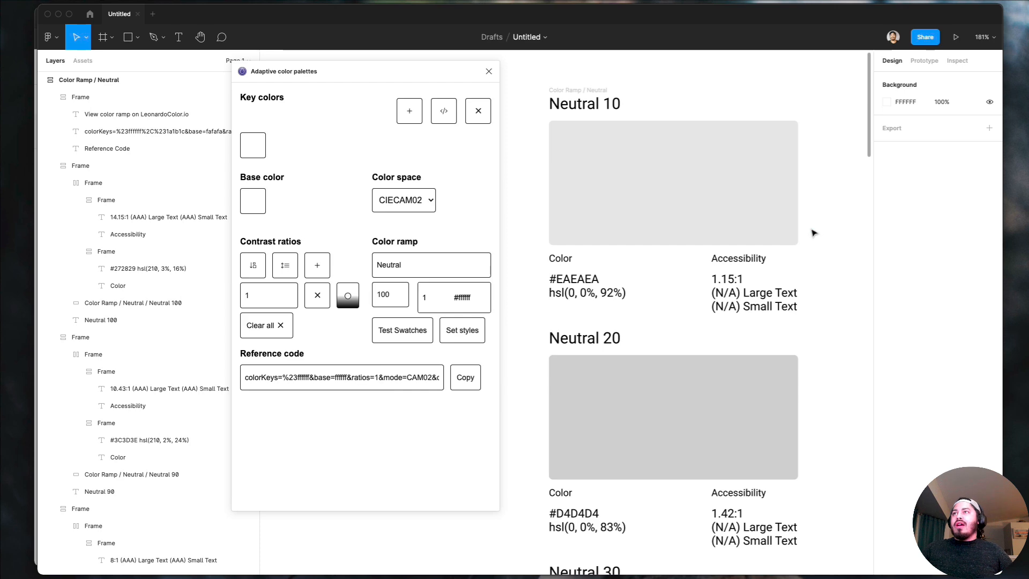
# Restore the Neutral palette settings in the plugin from the reference code printed below the Neutral 100 swatch, and check the restored ramp
pyautogui.scroll(-5, 812, 233)
pyautogui.scroll(-5, 806, 241)
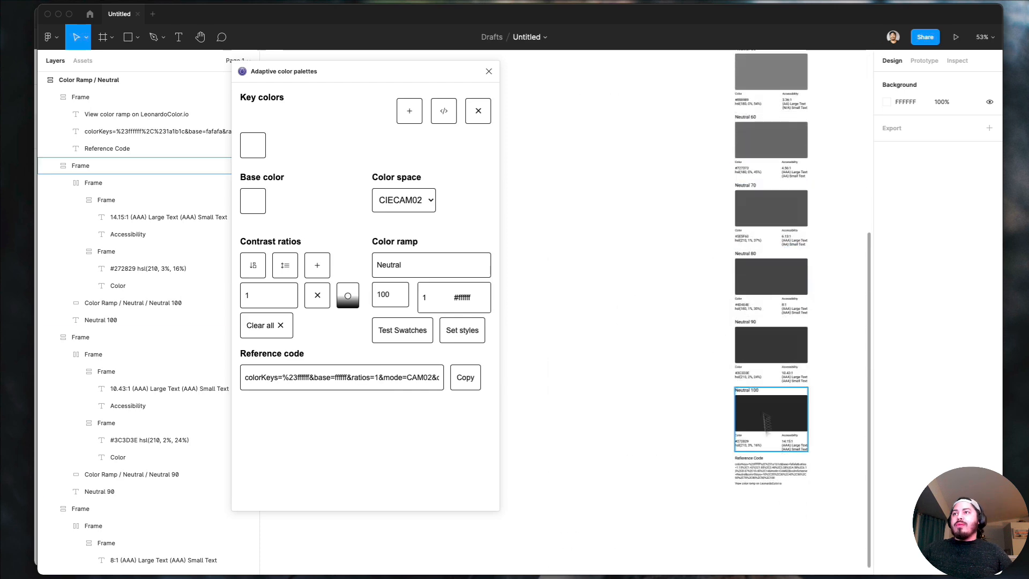
pyautogui.scroll(8, 777, 470)
pyautogui.scroll(-2, 751, 456)
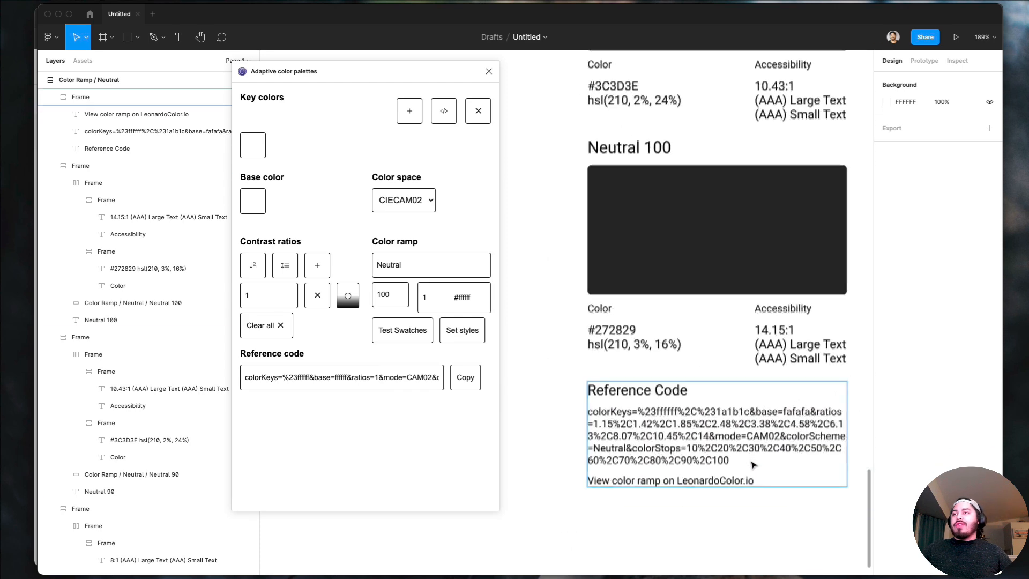
pyautogui.click(724, 442)
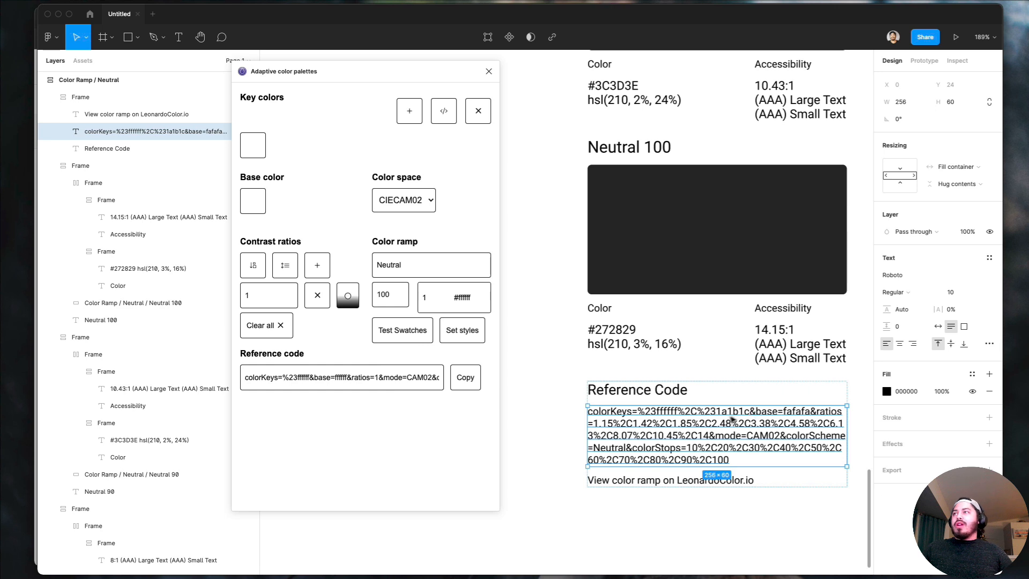
pyautogui.click(443, 111)
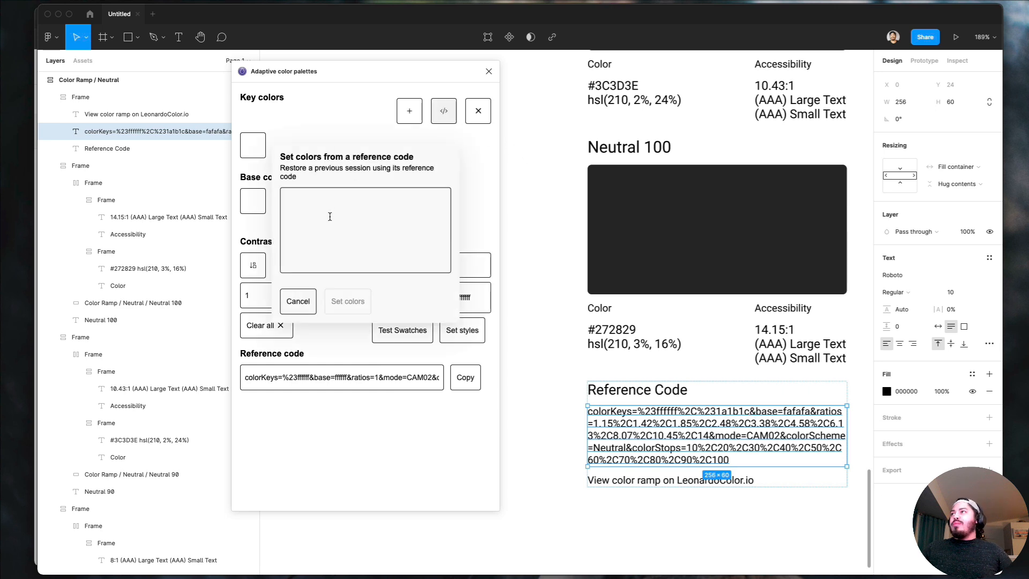
pyautogui.write('colorKeys=%23ffffff%2C%231a1b1c&base=fafafa&ratios=1.15%2C1.42%2C1.85%2C2.48%2C3.38%2C4.58%2C6.13%2C8.07%2C10.45%2C14&mode=CAM02&colorScheme=Neutral&colorStops=10%2C20%2C30%2C40%2C50%2C60%2C70%2C80%2C90%2C100')
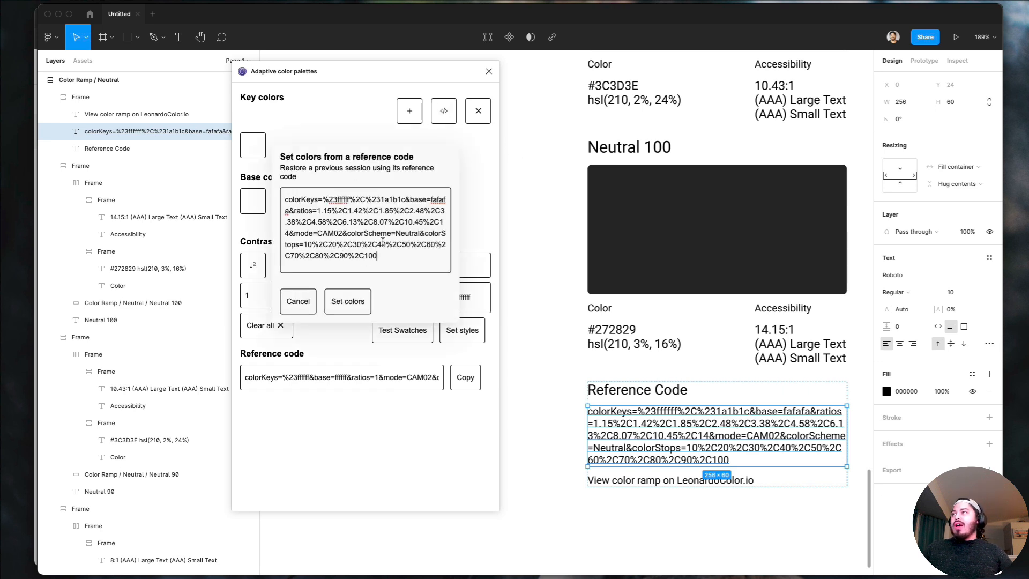
pyautogui.click(348, 302)
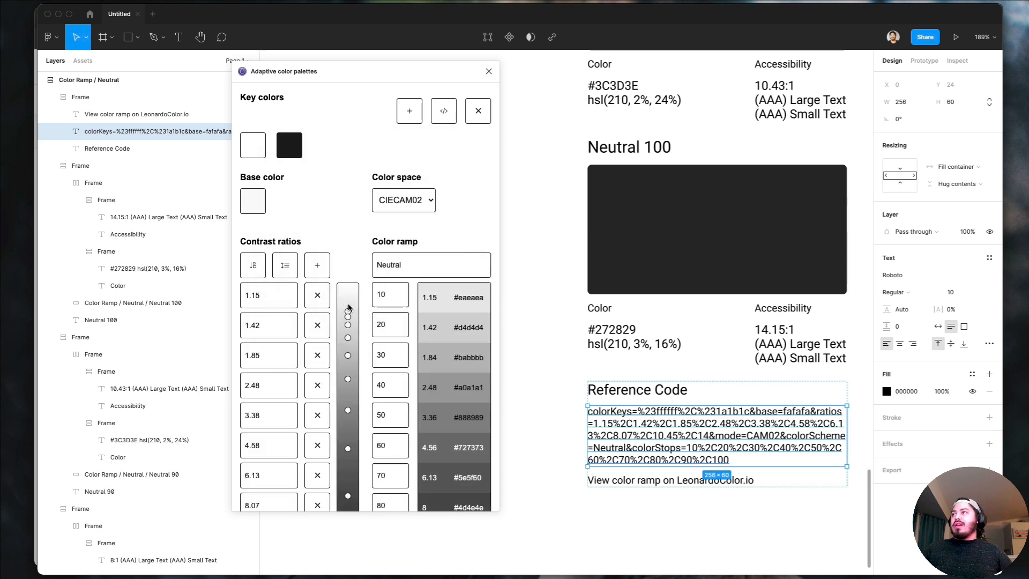
pyautogui.scroll(-5, 352, 286)
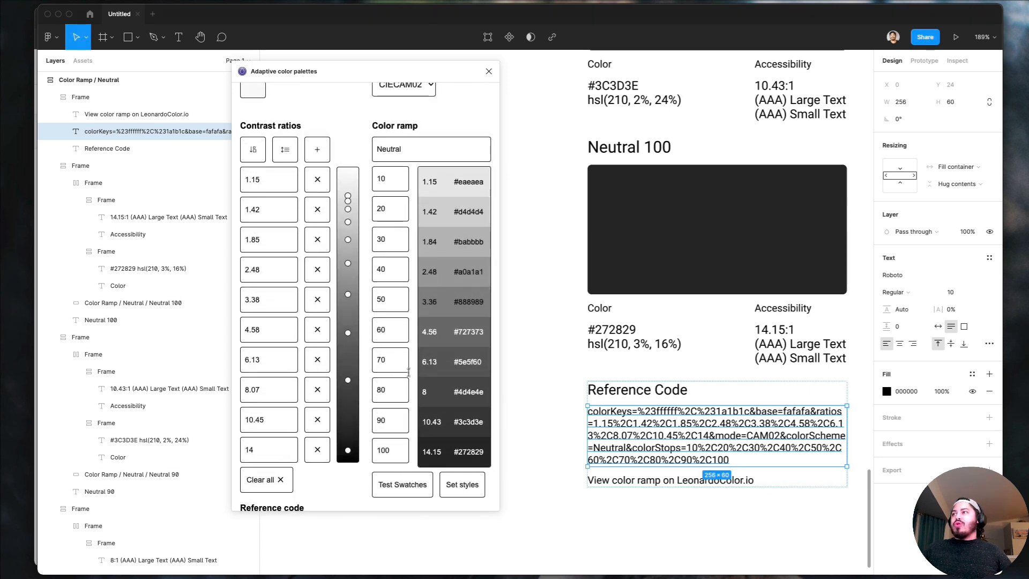
pyautogui.scroll(5, 403, 363)
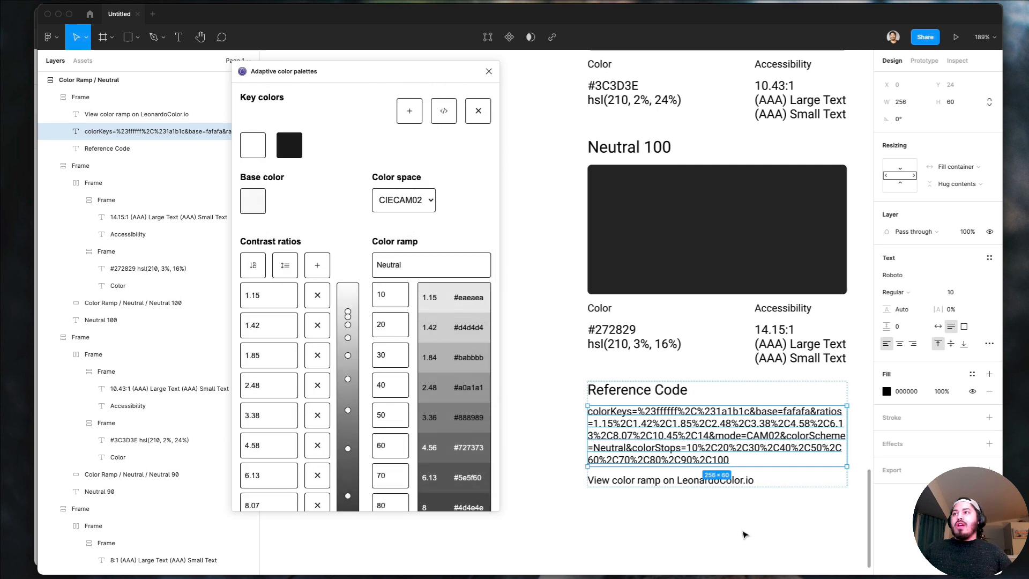
# Move the Color Ramp / Neutral frame horizontally to X 200, keeping it at Y 0
pyautogui.click(746, 524)
pyautogui.scroll(-10, 746, 523)
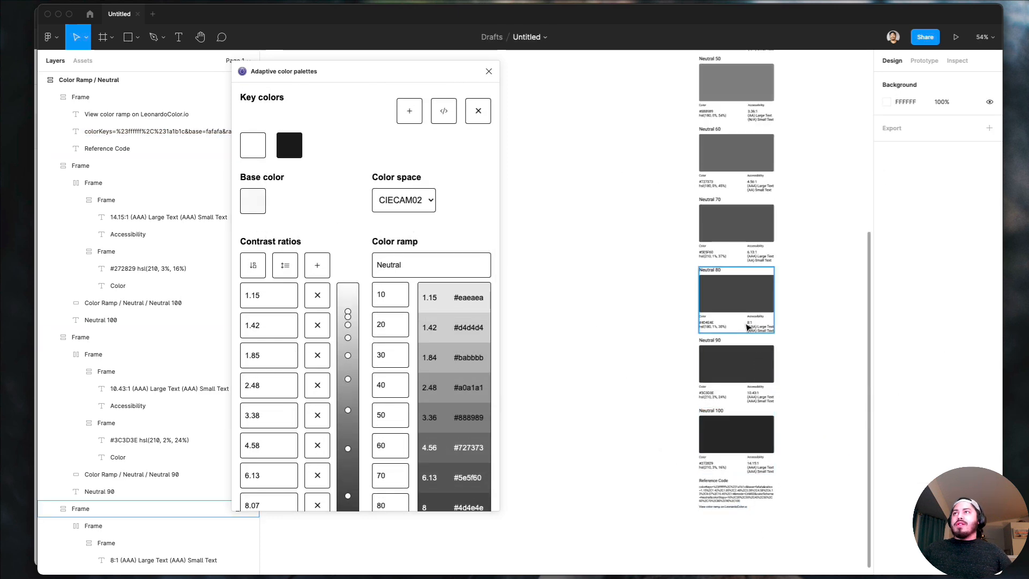
pyautogui.moveTo(736, 83); pyautogui.dragTo(784, 216)
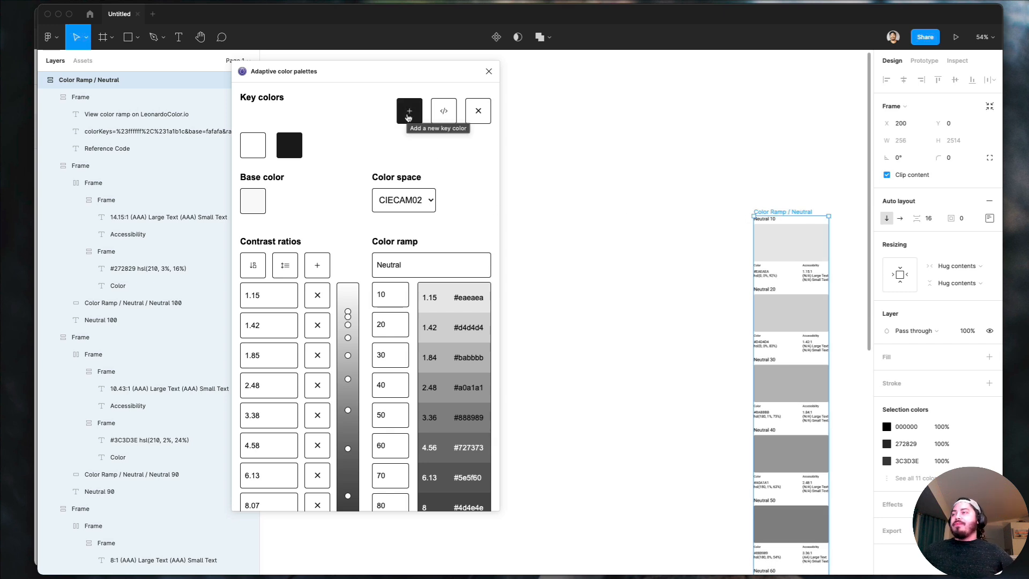
# Add a third key color to the palette and set it to a saturated indigo, #6441E1
pyautogui.click(411, 114)
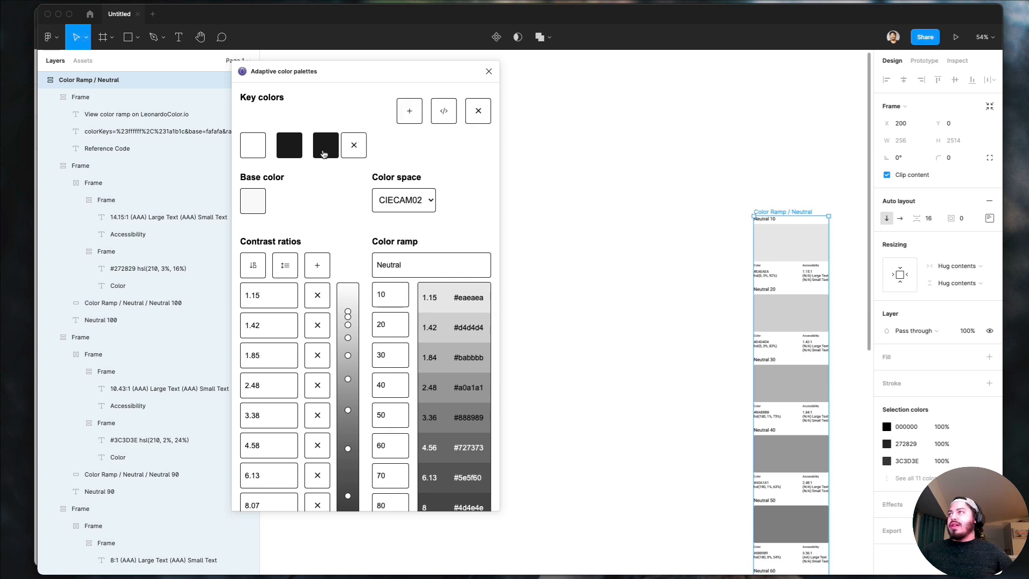
pyautogui.click(327, 152)
pyautogui.click(372, 284)
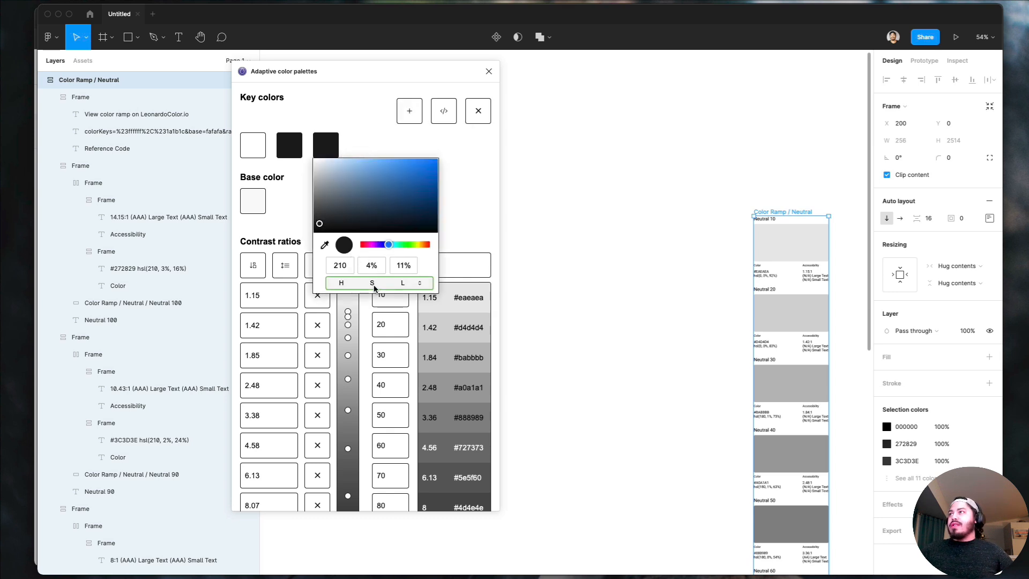
pyautogui.click(374, 285)
pyautogui.moveTo(390, 245); pyautogui.dragTo(381, 245)
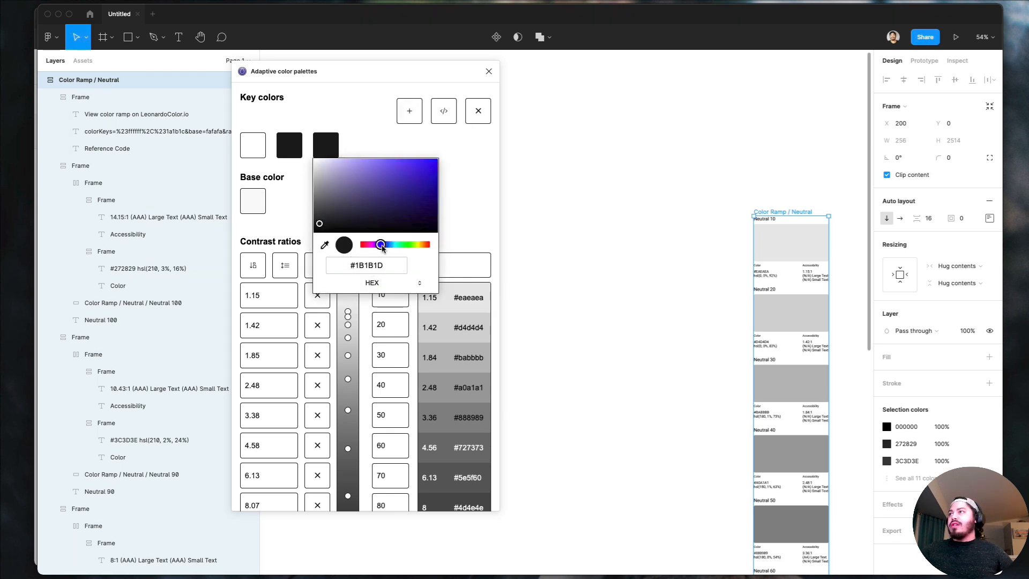
pyautogui.moveTo(396, 187); pyautogui.dragTo(401, 169)
pyautogui.click(460, 174)
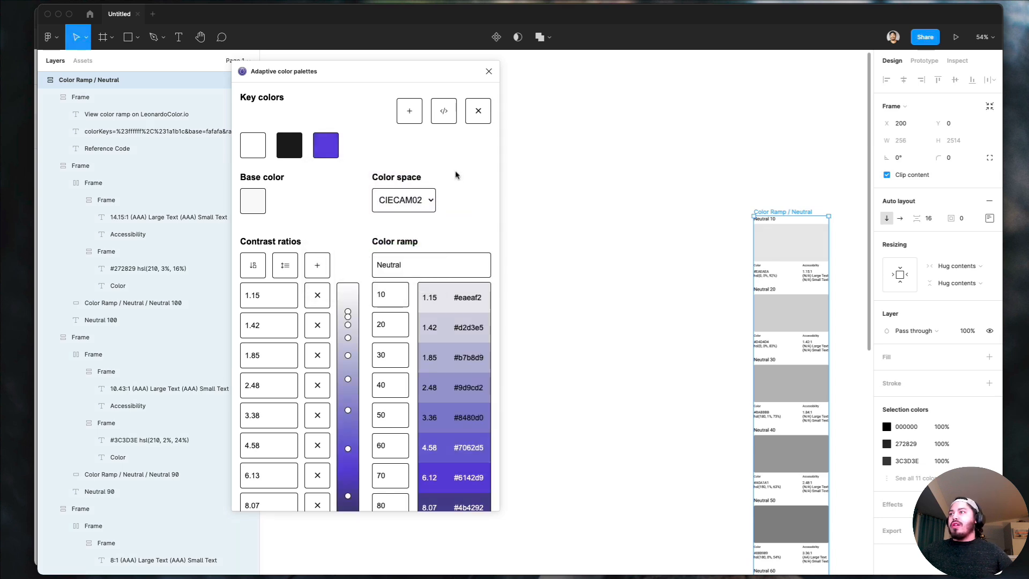
pyautogui.moveTo(351, 154)
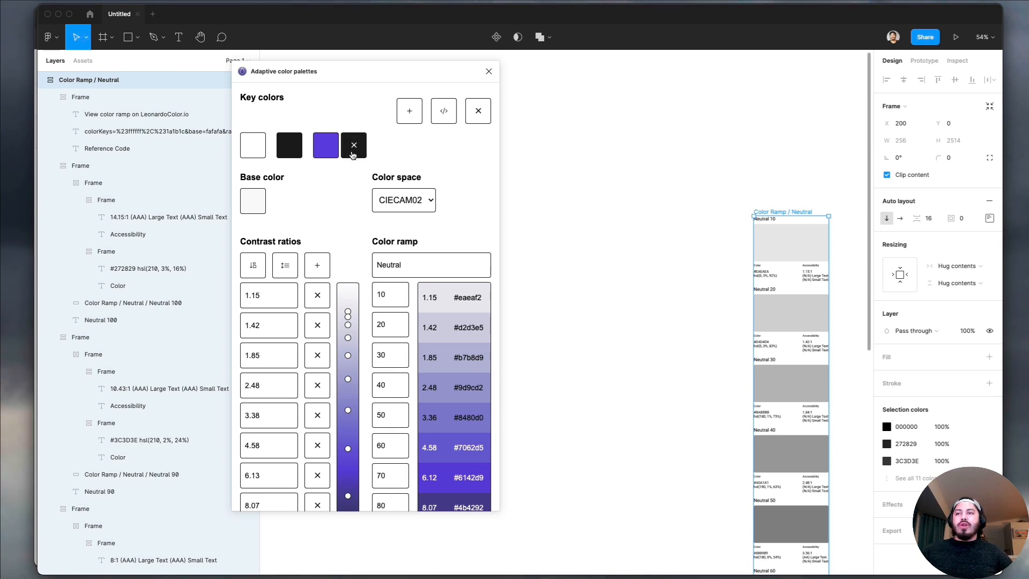
pyautogui.click(353, 155)
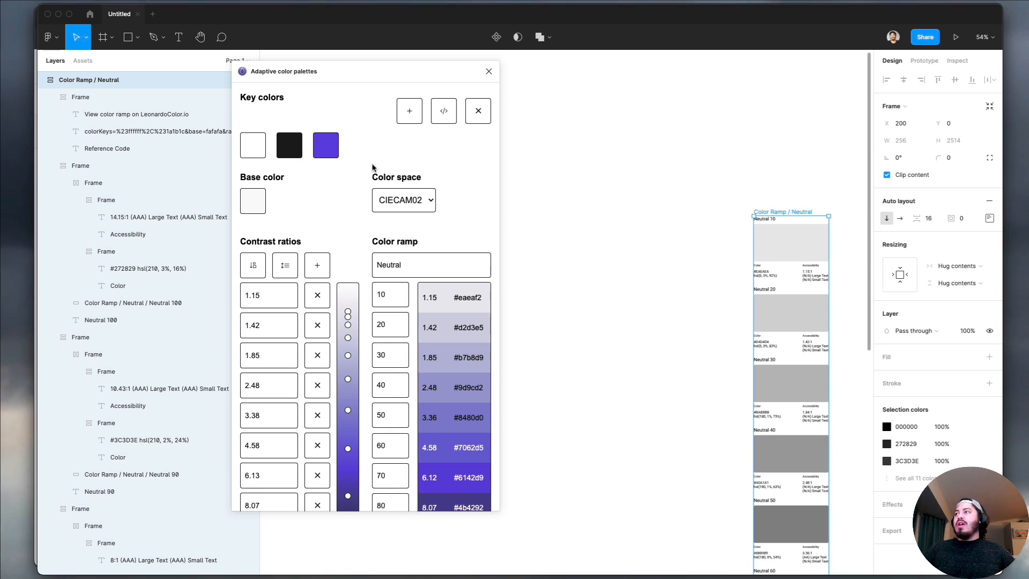
# Rename the color ramp in the plugin to Indigo
pyautogui.scroll(-4, 434, 232)
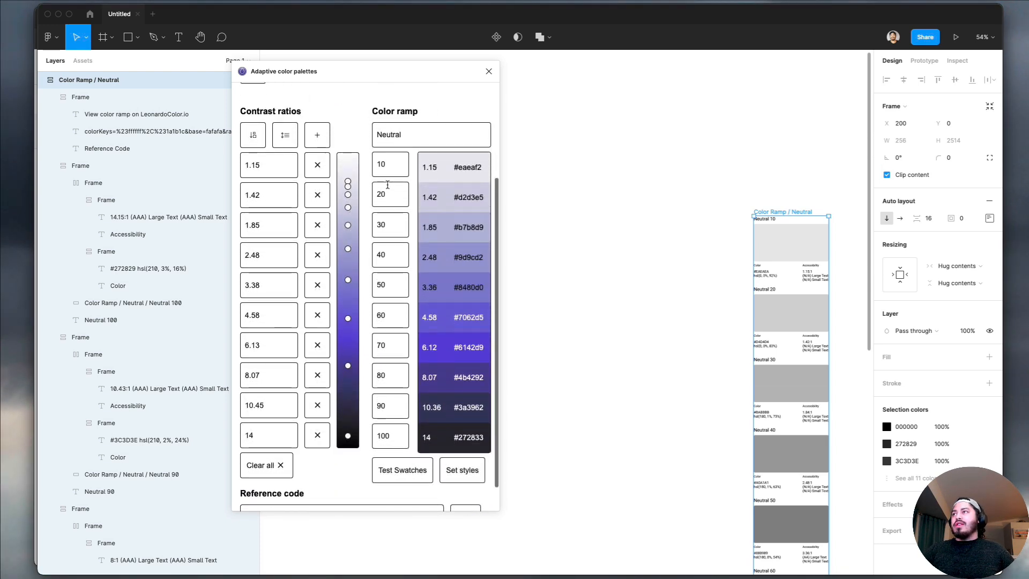
pyautogui.scroll(4, 423, 164)
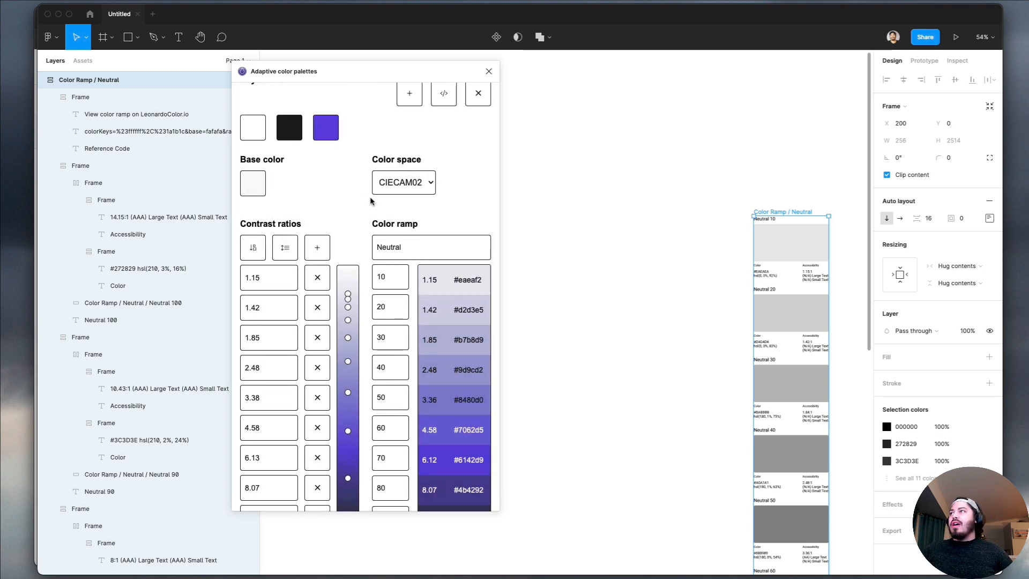
pyautogui.scroll(-2, 351, 221)
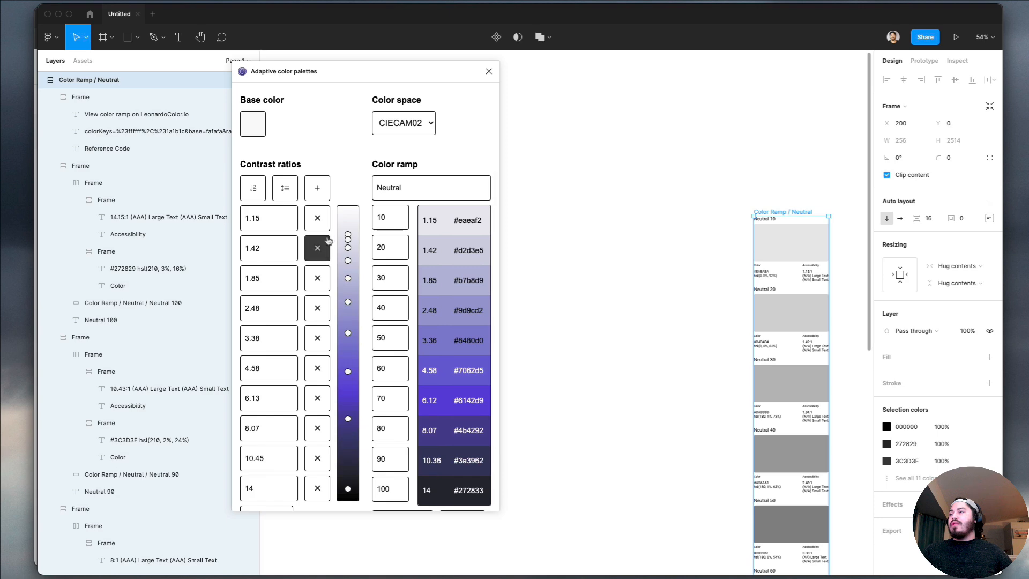
pyautogui.scroll(1, 446, 263)
pyautogui.doubleClick(421, 219)
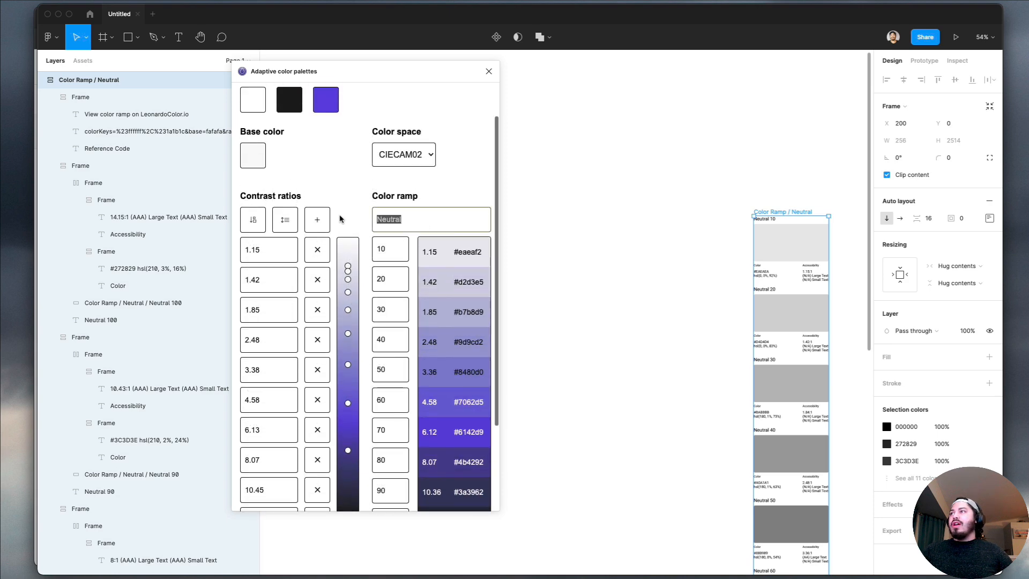
pyautogui.write('Indigo')
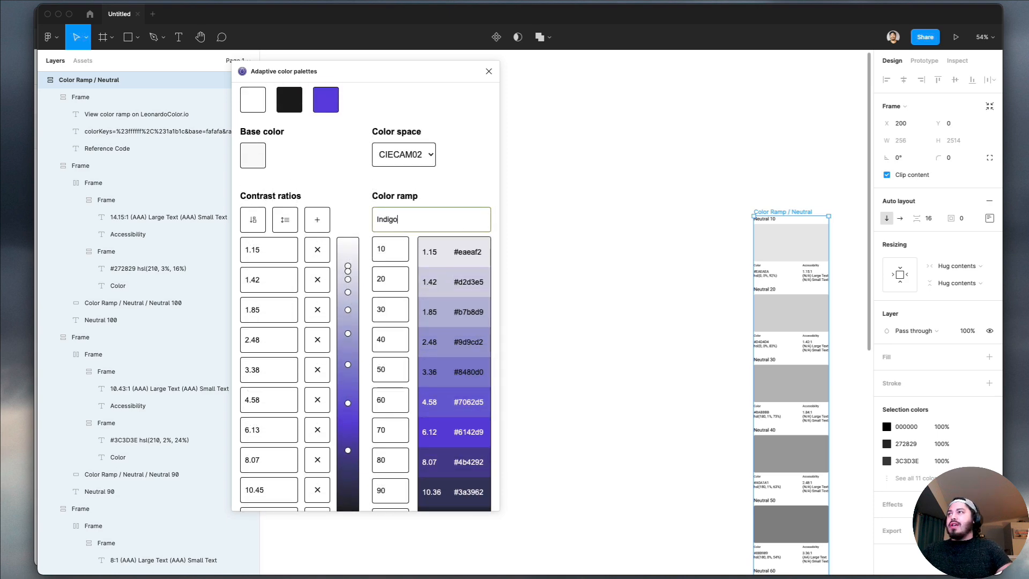
# Print test swatches of the CIECAM02 Indigo ramp onto the canvas beside the Neutral ramp, and deselect everything
pyautogui.scroll(-4, 397, 344)
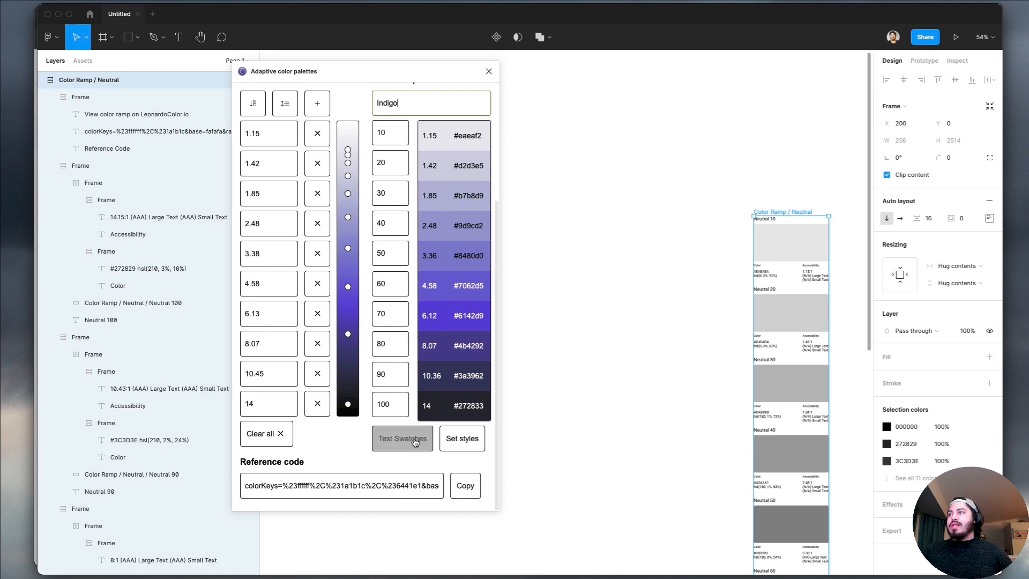
pyautogui.click(405, 442)
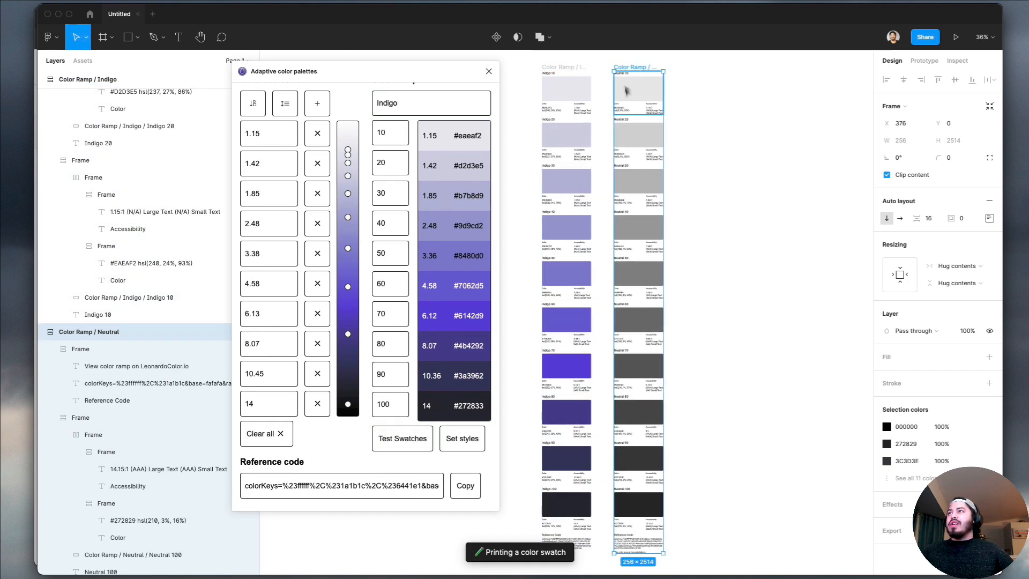
pyautogui.click(695, 97)
# Compare the contrast ratios and accessibility ratings of the matching Indigo and Neutral swatches
pyautogui.scroll(5, 606, 78)
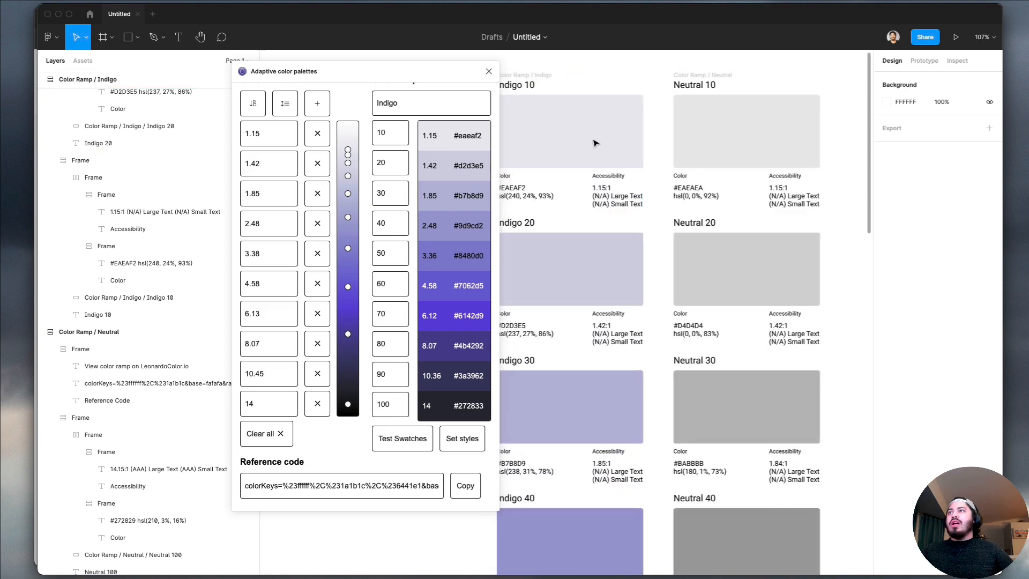
pyautogui.scroll(-2, 595, 143)
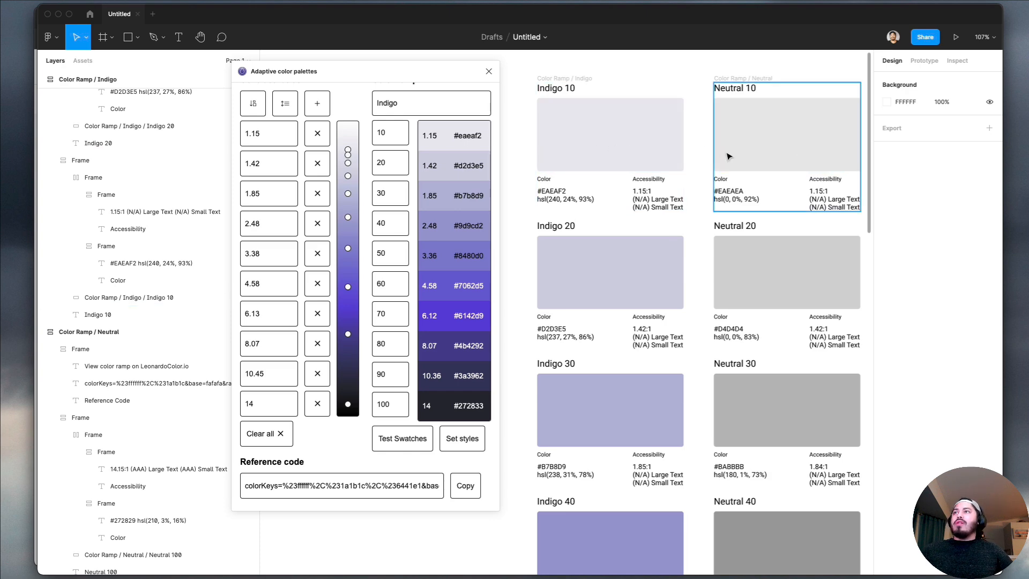
pyautogui.scroll(-5, 729, 231)
pyautogui.scroll(3, 730, 308)
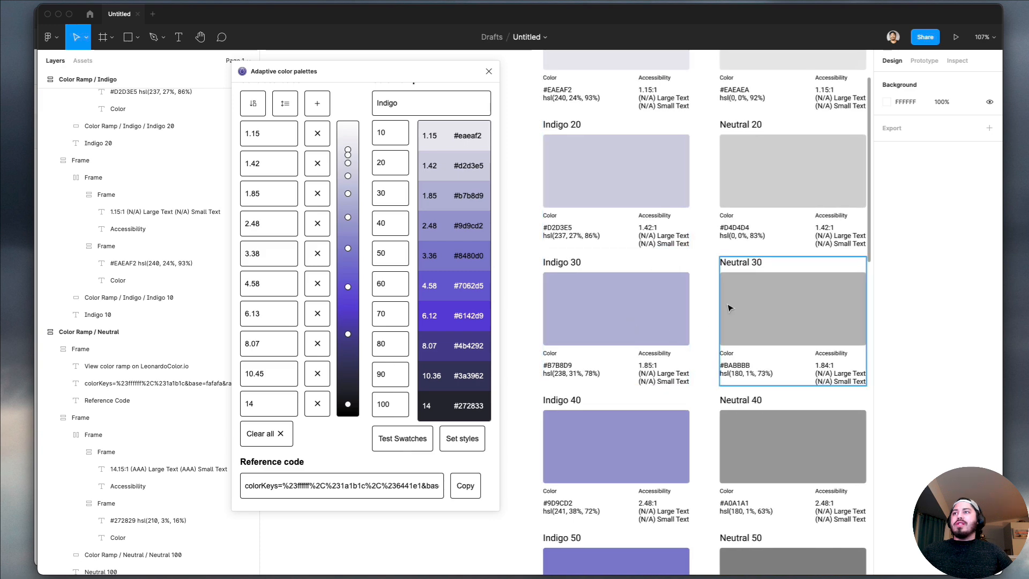
pyautogui.scroll(-3, 729, 308)
pyautogui.hscroll(2, 715, 290)
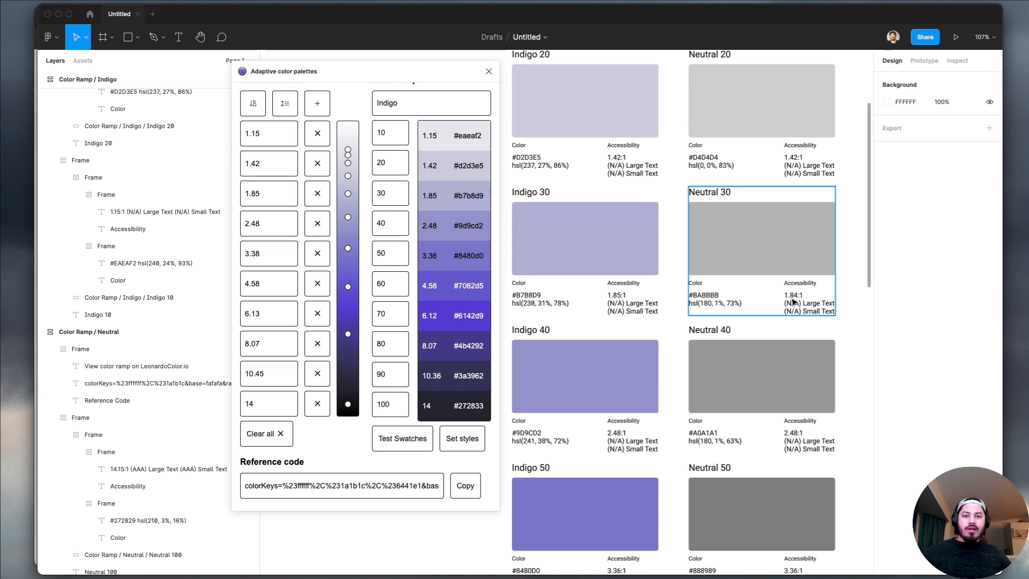
# Try the LCH color space for the Indigo ramp, and switch the color space to LAB
pyautogui.scroll(6, 423, 217)
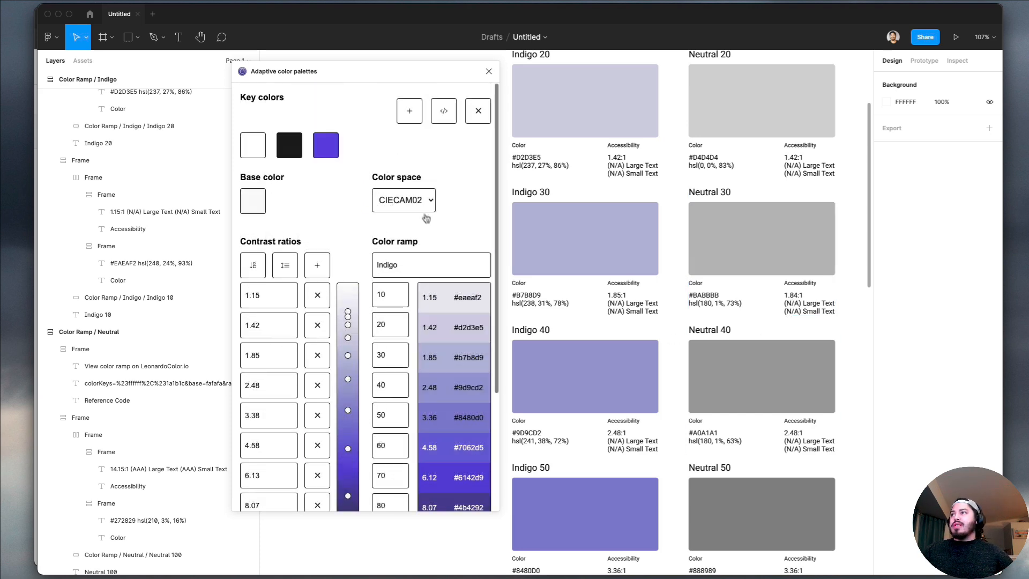
pyautogui.click(417, 203)
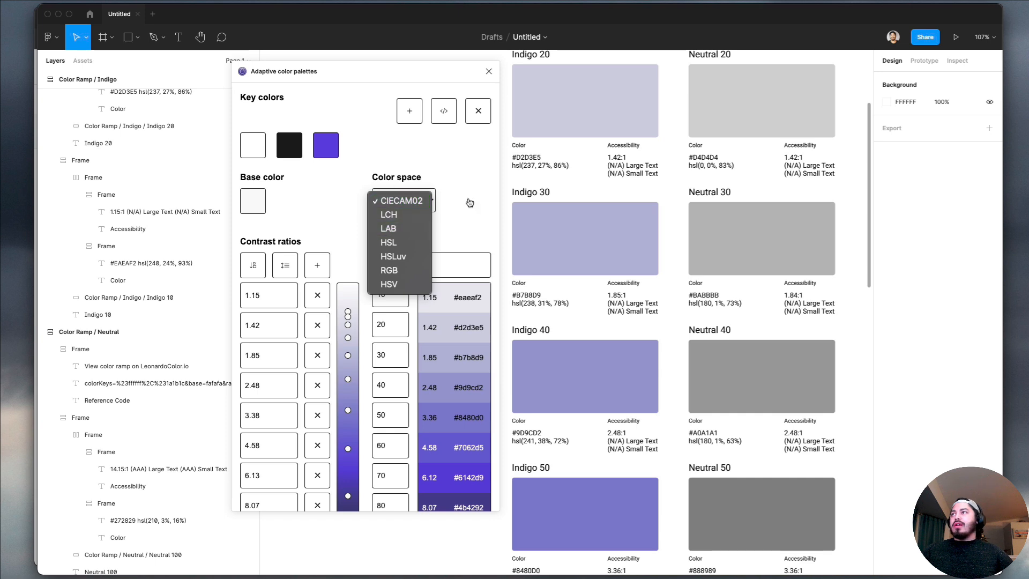
pyautogui.click(470, 202)
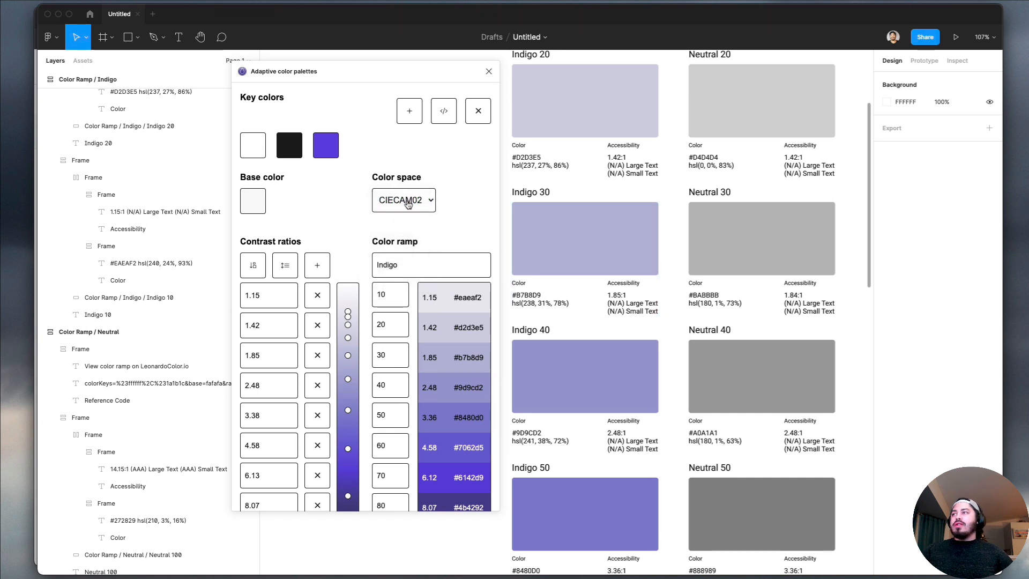
pyautogui.click(408, 203)
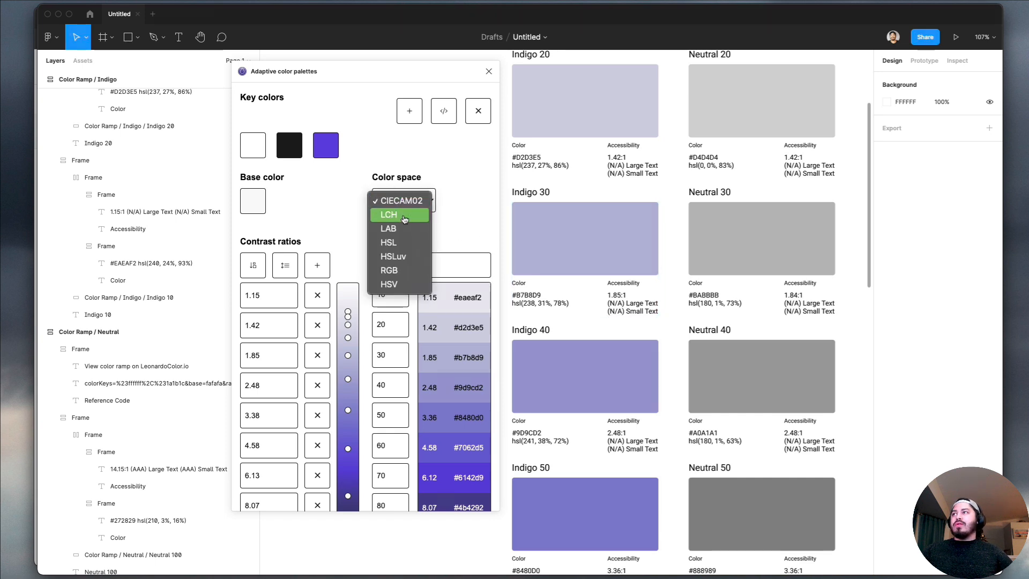
pyautogui.click(405, 216)
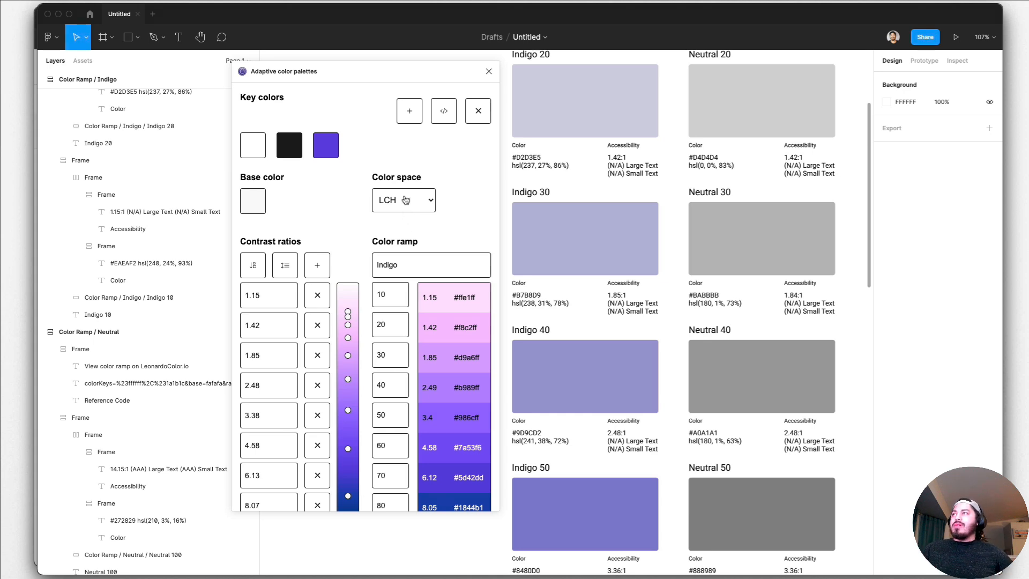
pyautogui.click(406, 200)
pyautogui.click(398, 217)
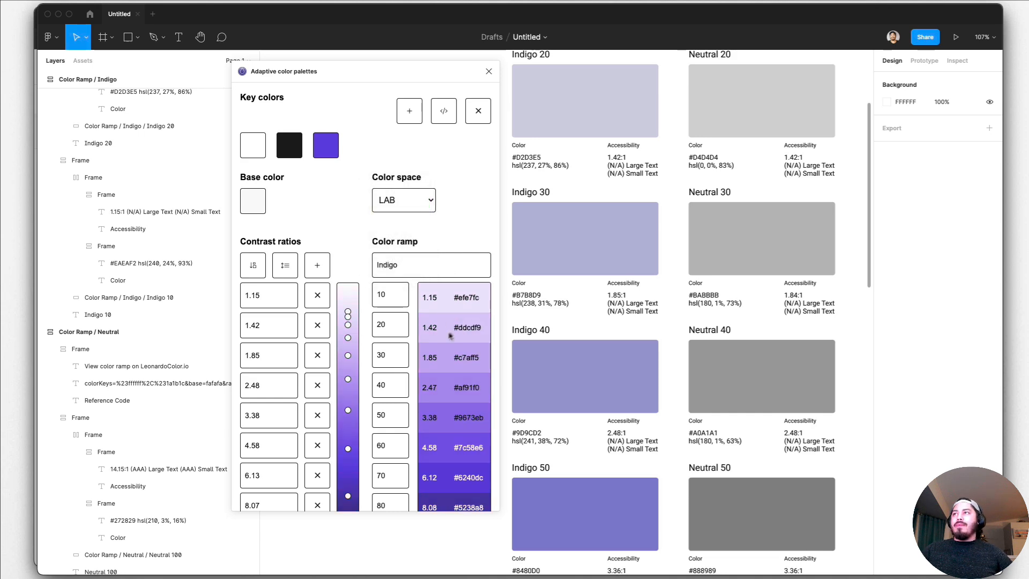
# Delete the outdated Color Ramp / Indigo frame from the canvas
pyautogui.scroll(5, 522, 300)
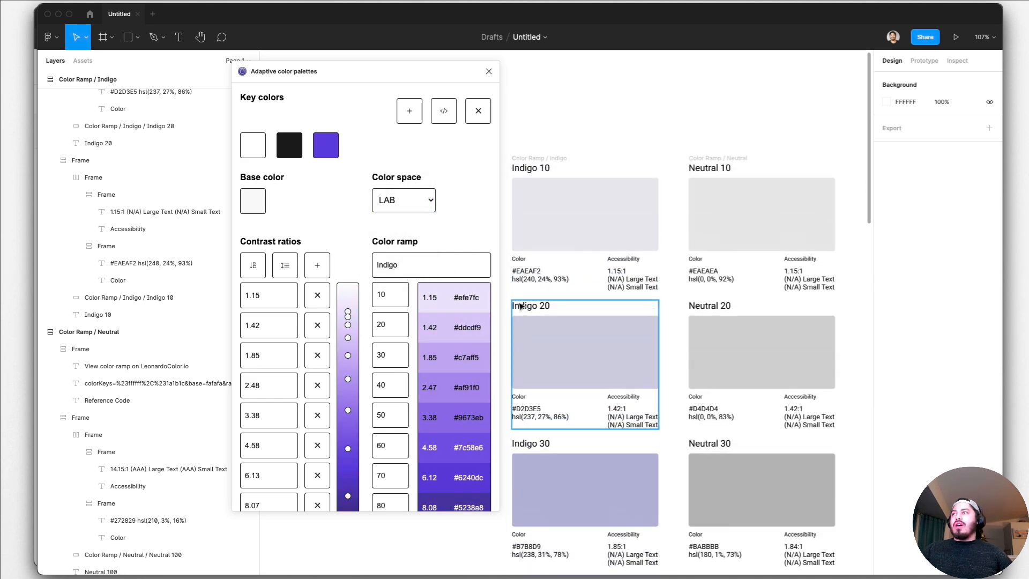
pyautogui.hscroll(-2, 520, 306)
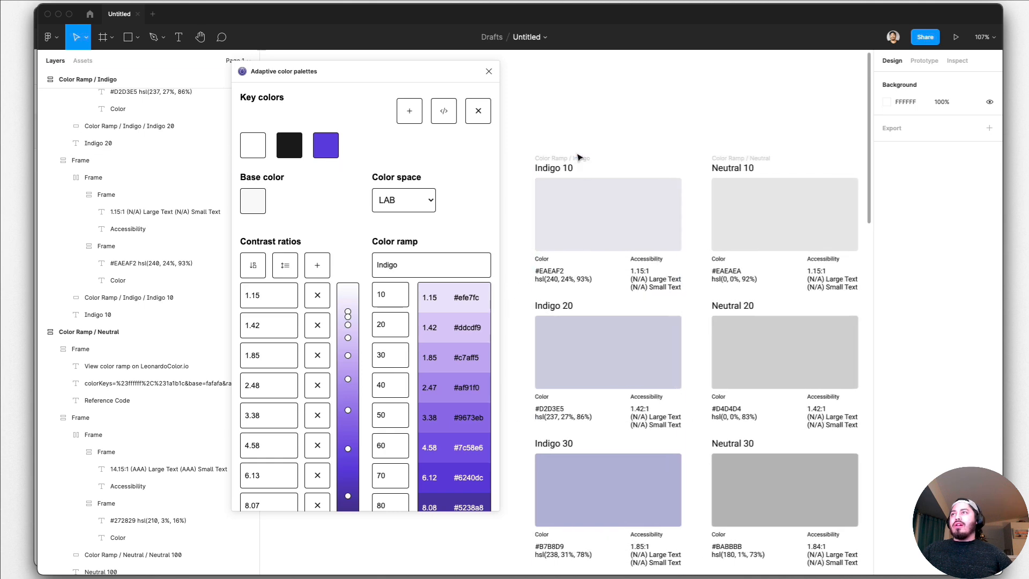
pyautogui.click(578, 158)
pyautogui.press('Delete')
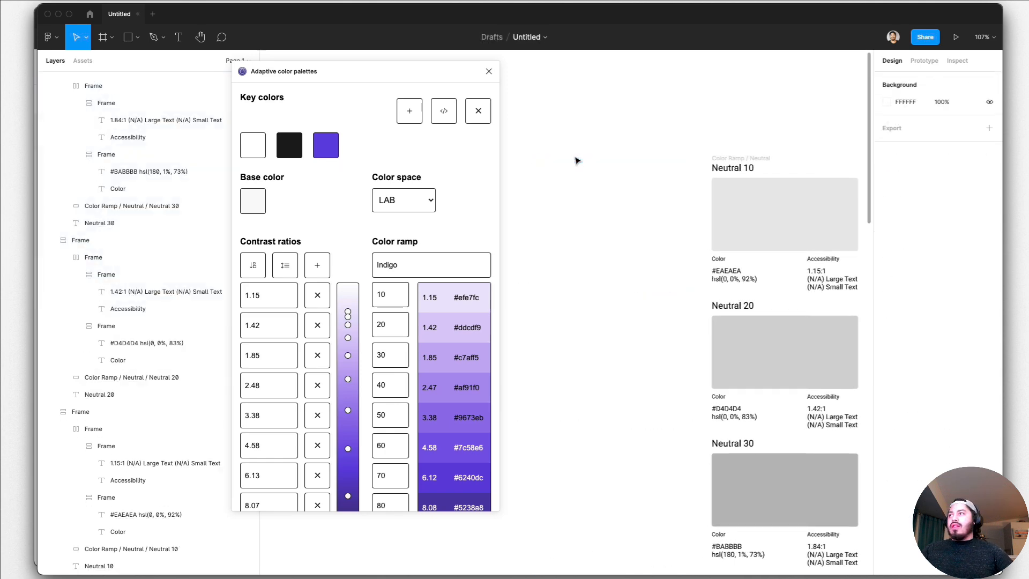
# Print test swatches of the LAB-based Indigo ramp onto the canvas, and deselect the new frame
pyautogui.scroll(-3, 387, 153)
pyautogui.click(403, 439)
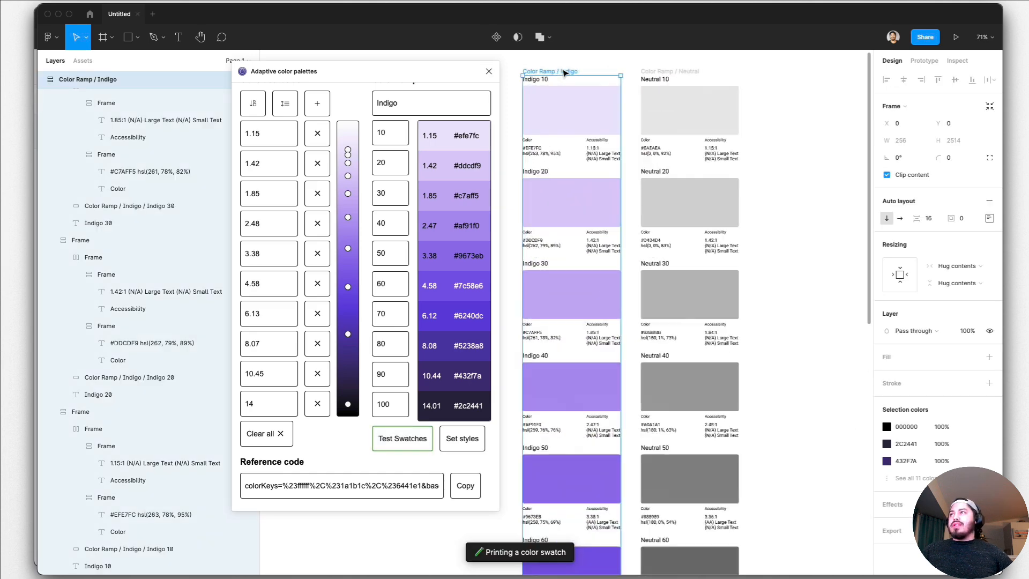
pyautogui.scroll(1, 454, 245)
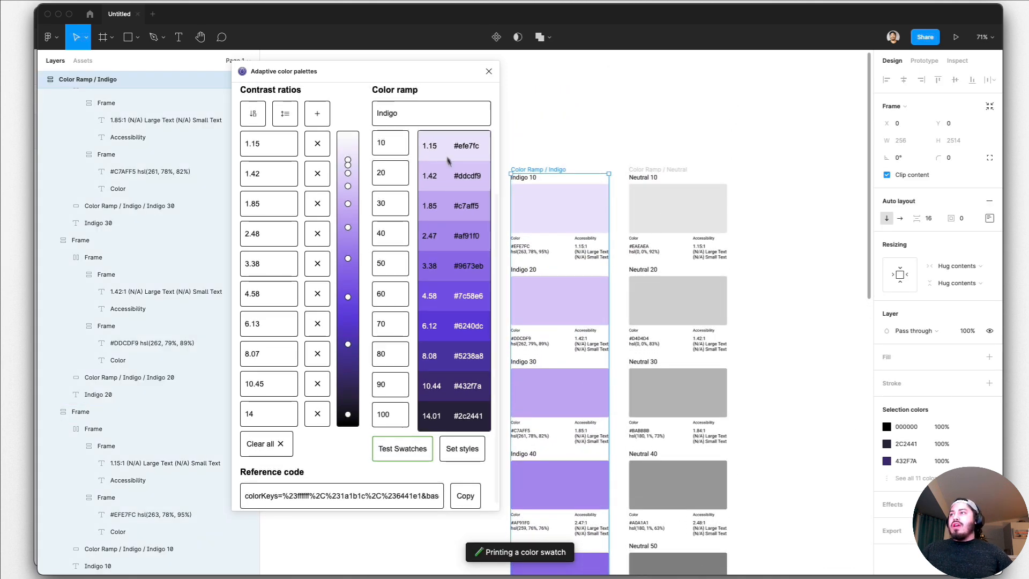
pyautogui.click(799, 250)
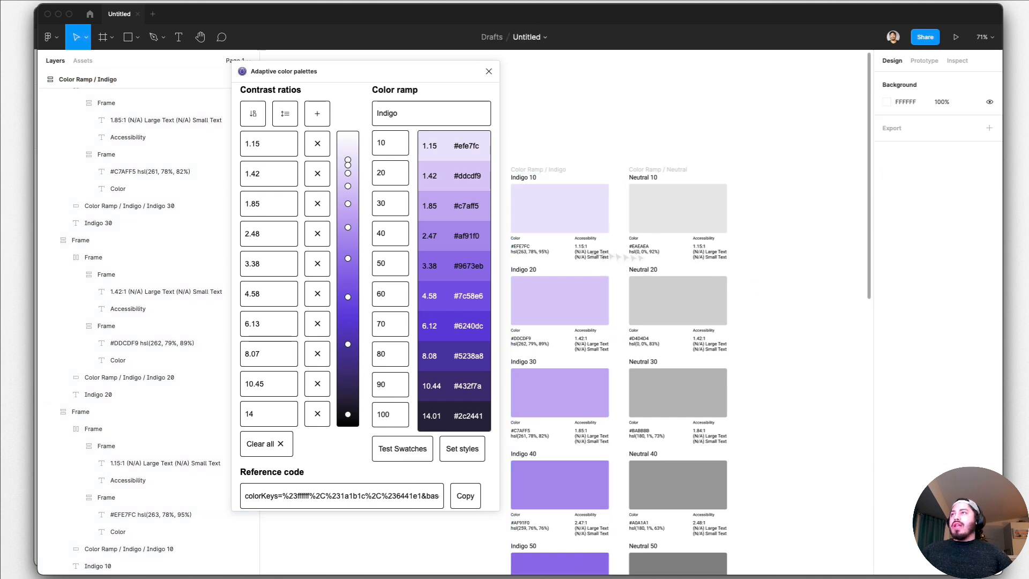
# Create Figma color styles from the Indigo ramp, accepting the override of existing styles with the same name
pyautogui.click(459, 456)
pyautogui.click(460, 457)
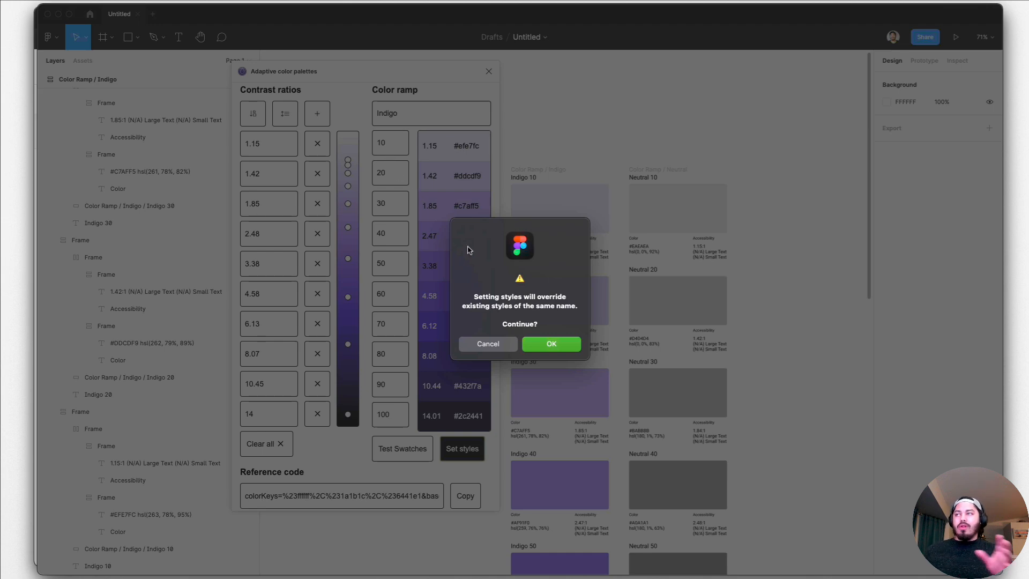
pyautogui.click(544, 346)
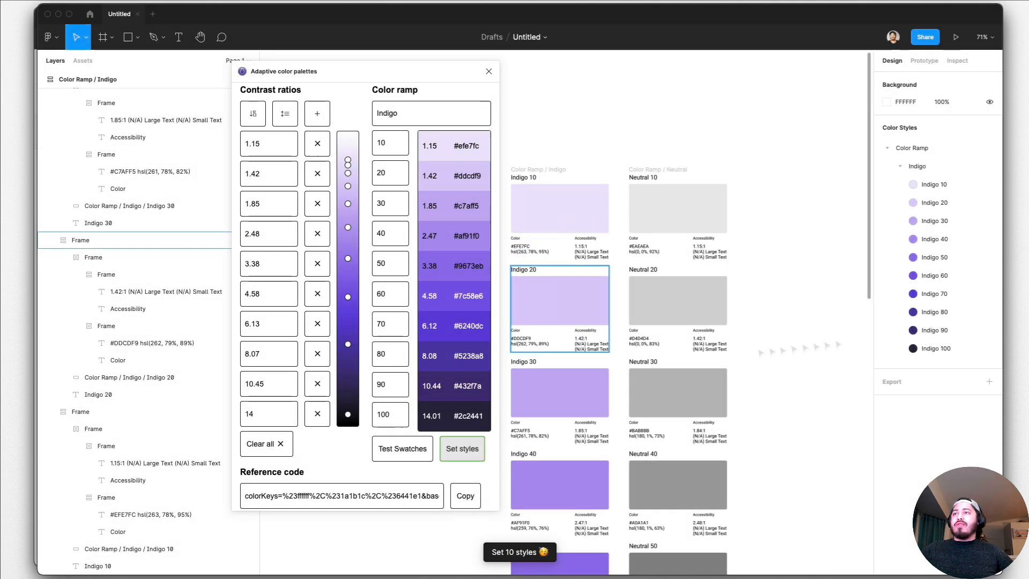
# Draw an empty frame about 103 by 99 beside the Neutral 10 swatch
pyautogui.press('f')
pyautogui.moveTo(768, 196); pyautogui.dragTo(804, 234)
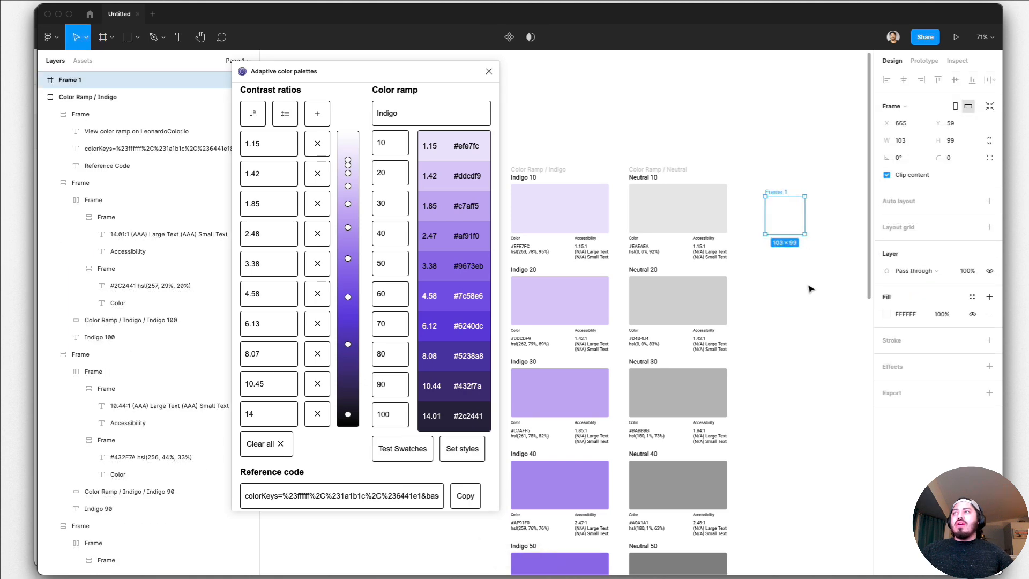
pyautogui.scroll(3, 404, 180)
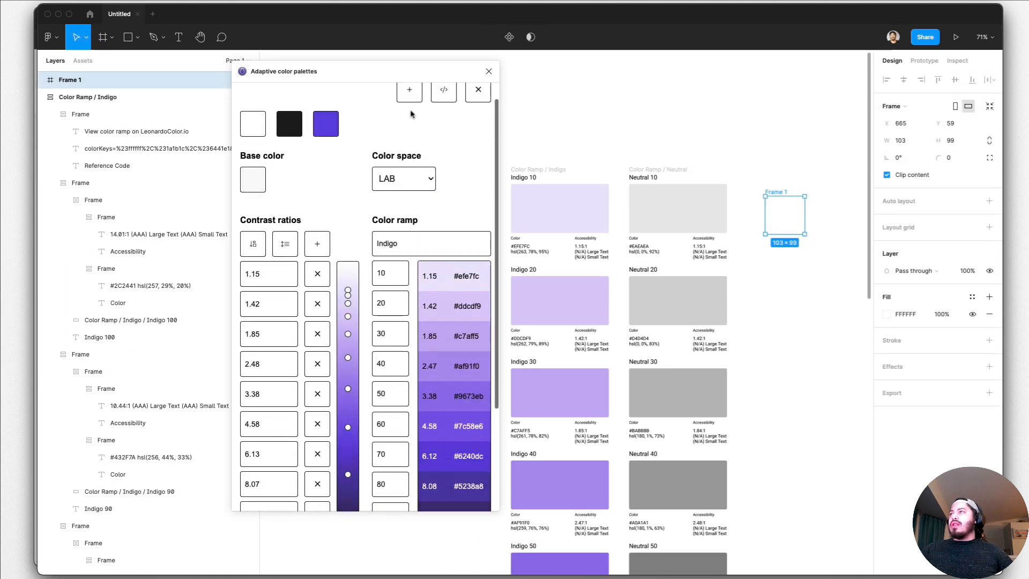
# Deselect the frame and open the Indigo 10 color style to inspect its description and properties
pyautogui.click(858, 259)
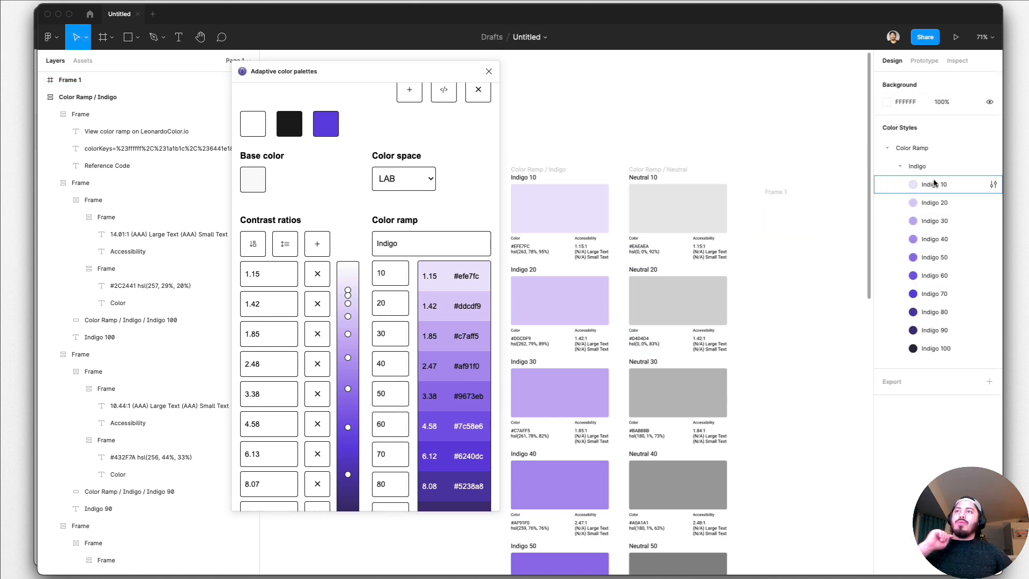
pyautogui.click(993, 185)
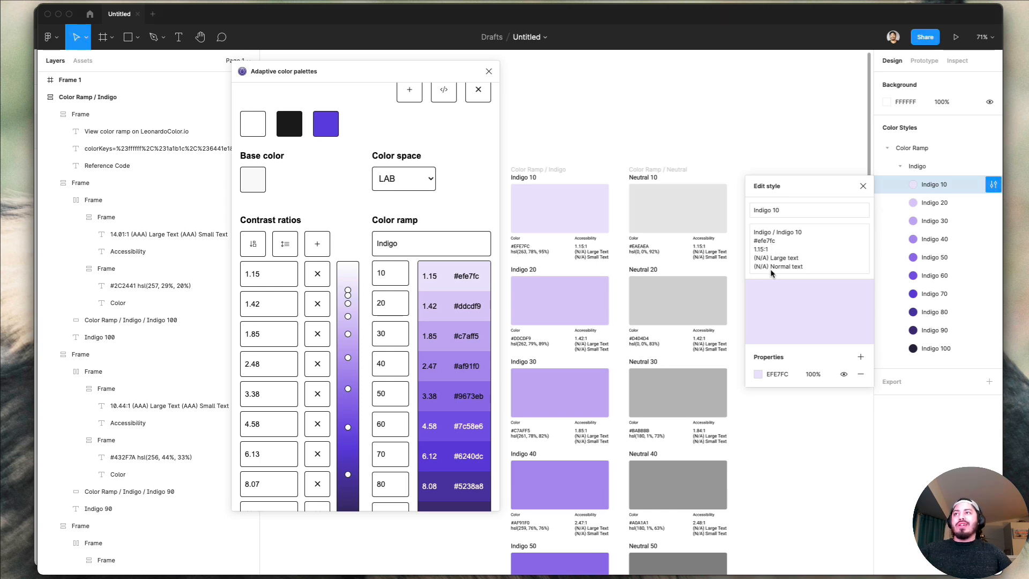
# Close the Indigo 10 style, select the empty frame and inspect the Indigo color styles available for its fill
pyautogui.click(863, 186)
pyautogui.click(782, 214)
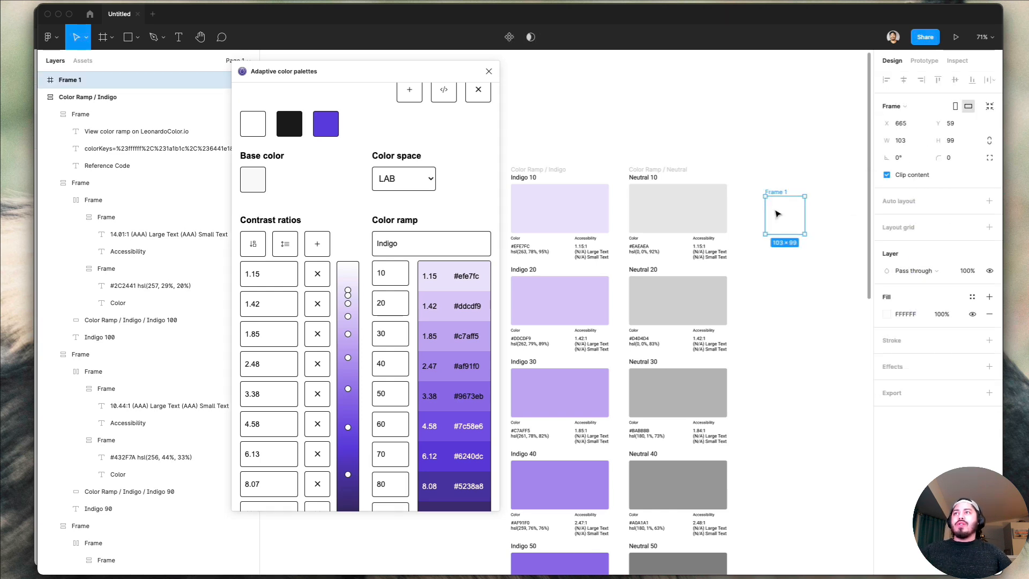
pyautogui.click(972, 297)
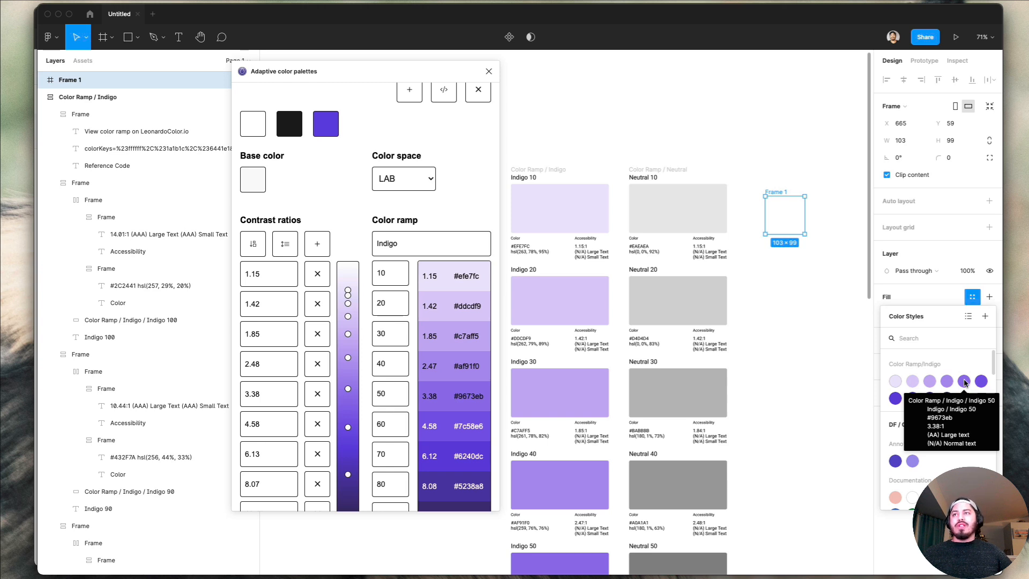
pyautogui.click(973, 296)
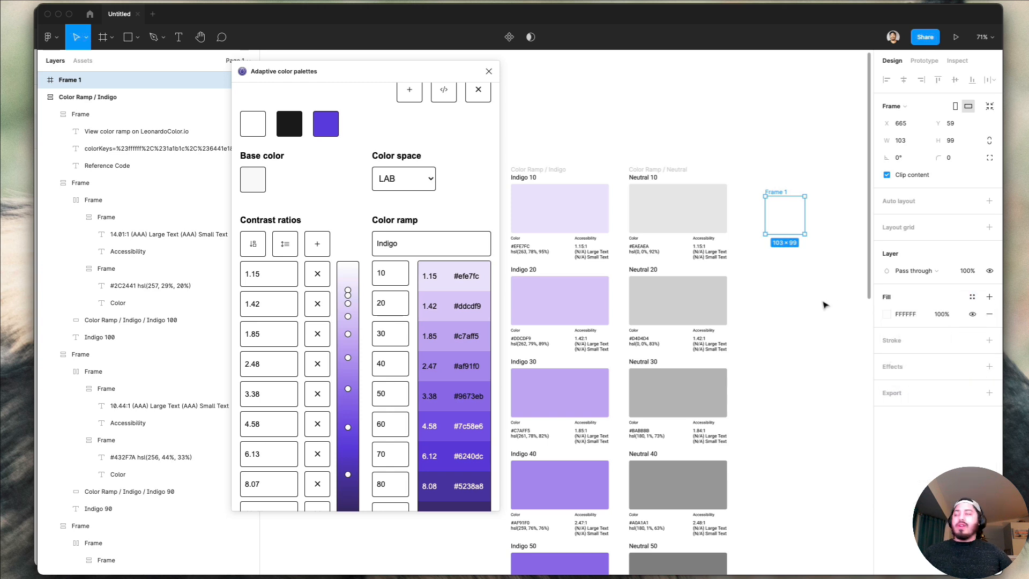
# Delete the empty frame beside the Neutral ramp
pyautogui.click(799, 298)
pyautogui.scroll(-2, 788, 225)
pyautogui.click(780, 160)
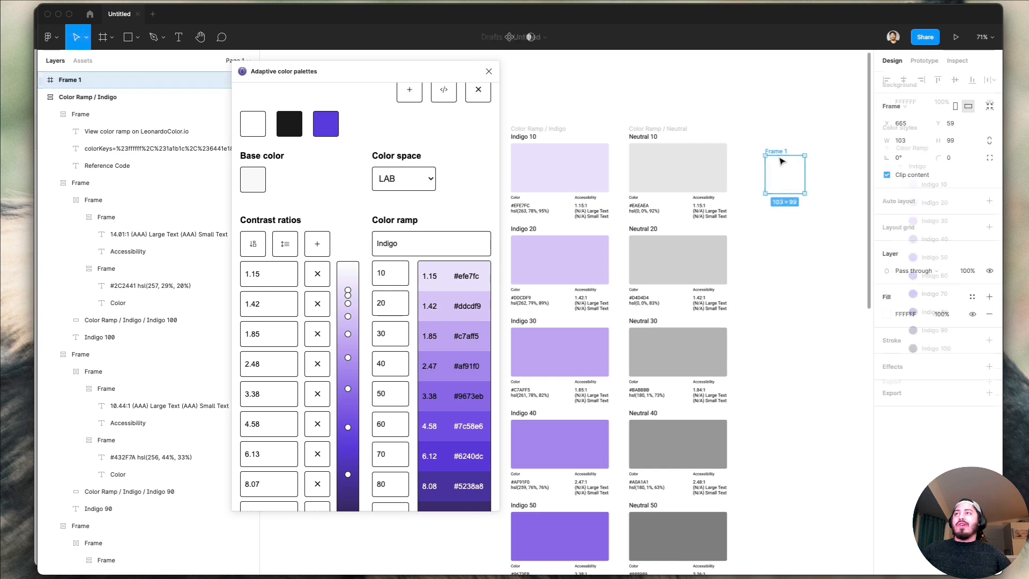
pyautogui.press('Delete')
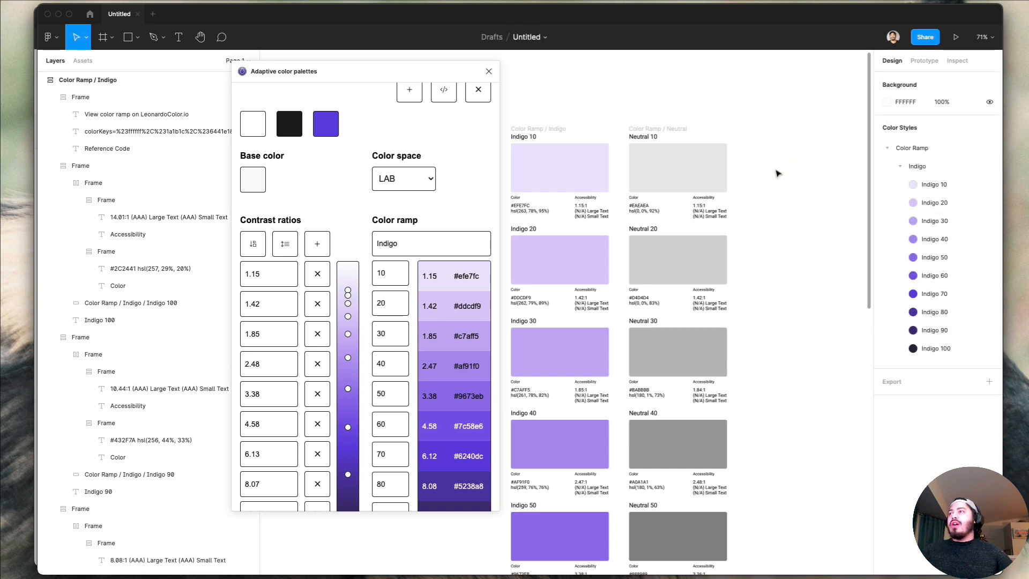
# Remove the indigo key color from the palette and add a new key color set to hex #FF00FF
pyautogui.scroll(1, 379, 169)
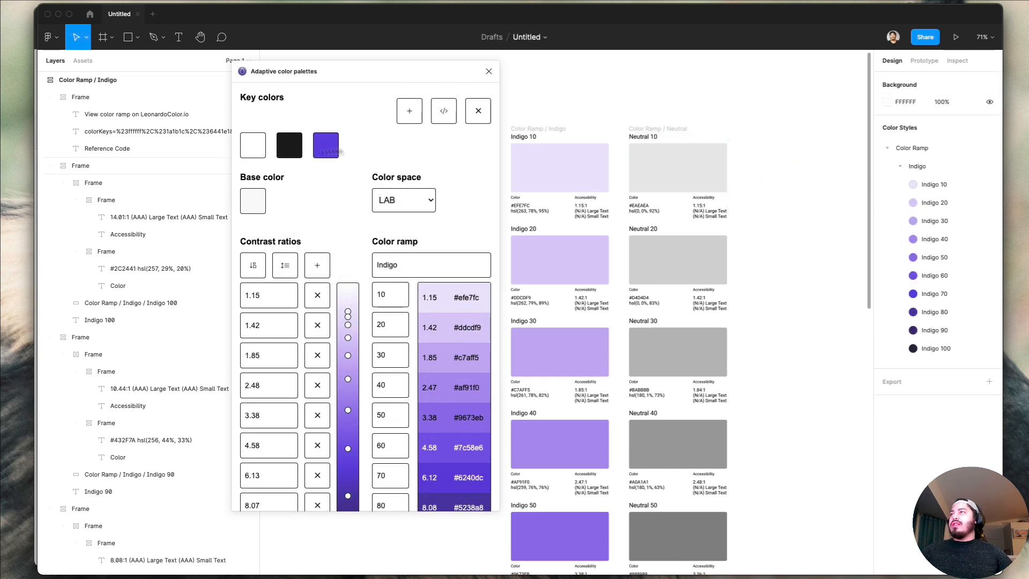
pyautogui.click(352, 151)
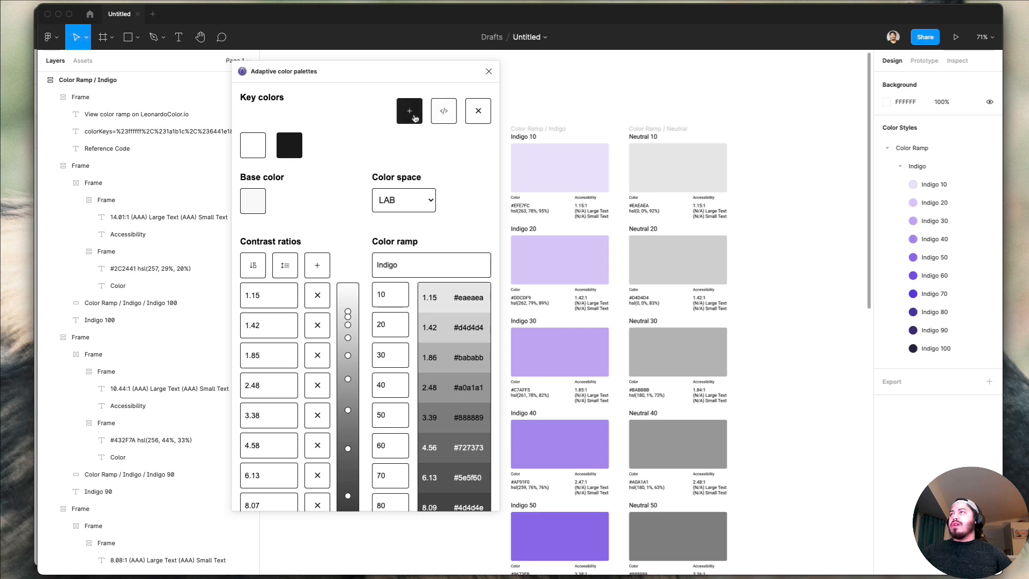
pyautogui.click(409, 111)
pyautogui.click(331, 145)
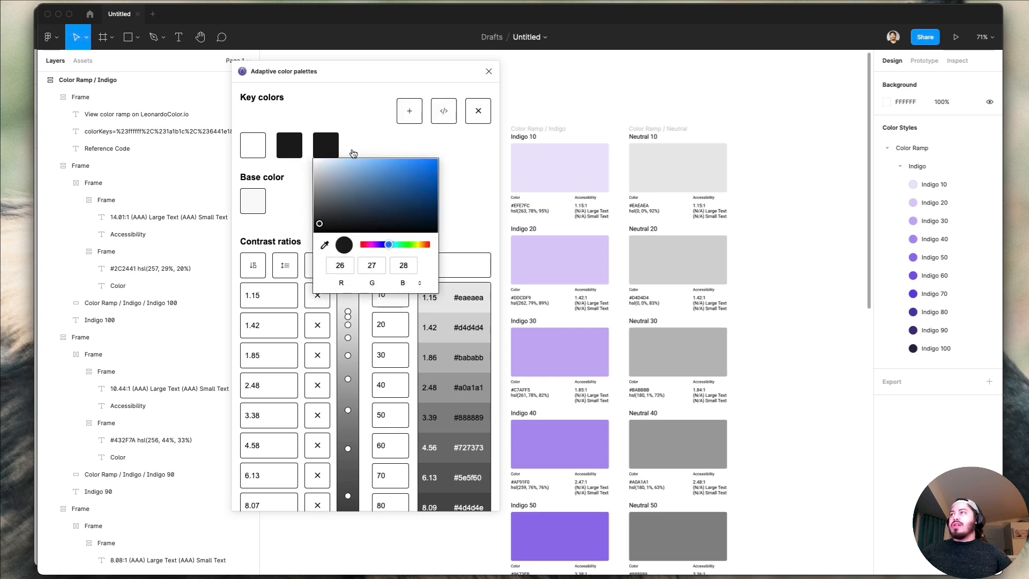
pyautogui.click(345, 283)
pyautogui.click(345, 284)
pyautogui.moveTo(351, 266); pyautogui.dragTo(373, 266)
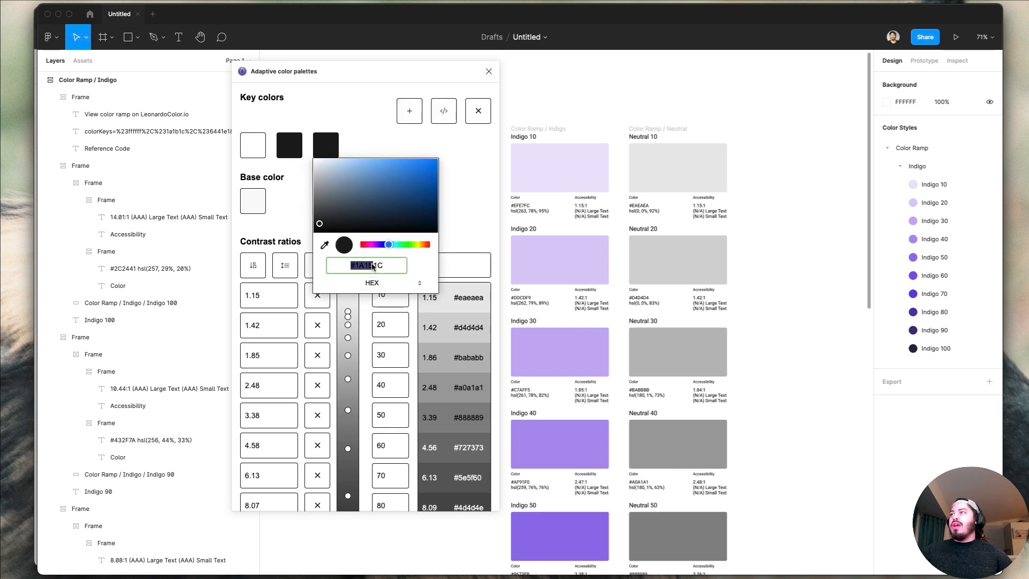
pyautogui.doubleClick(382, 266)
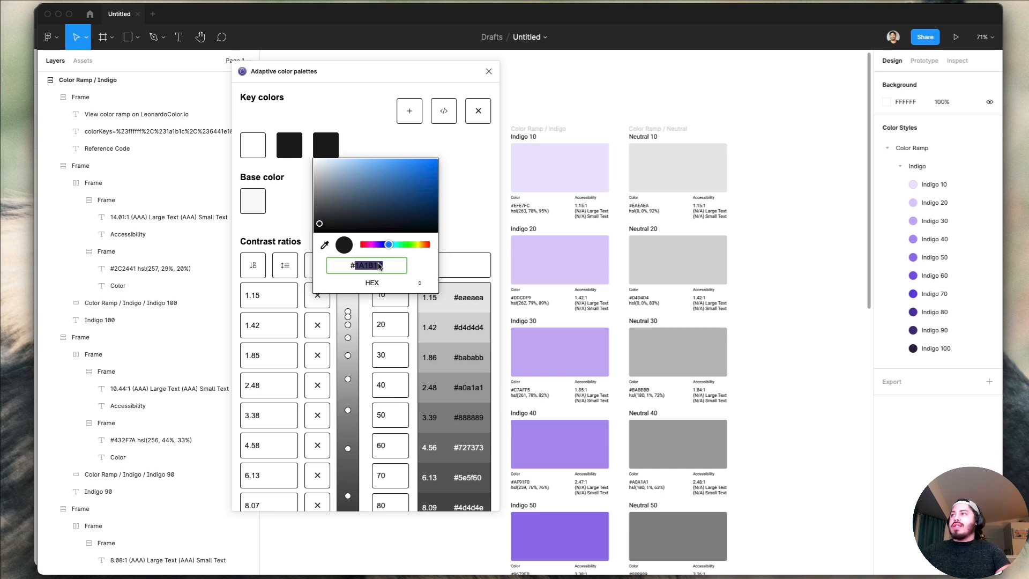
pyautogui.write('FF00FF')
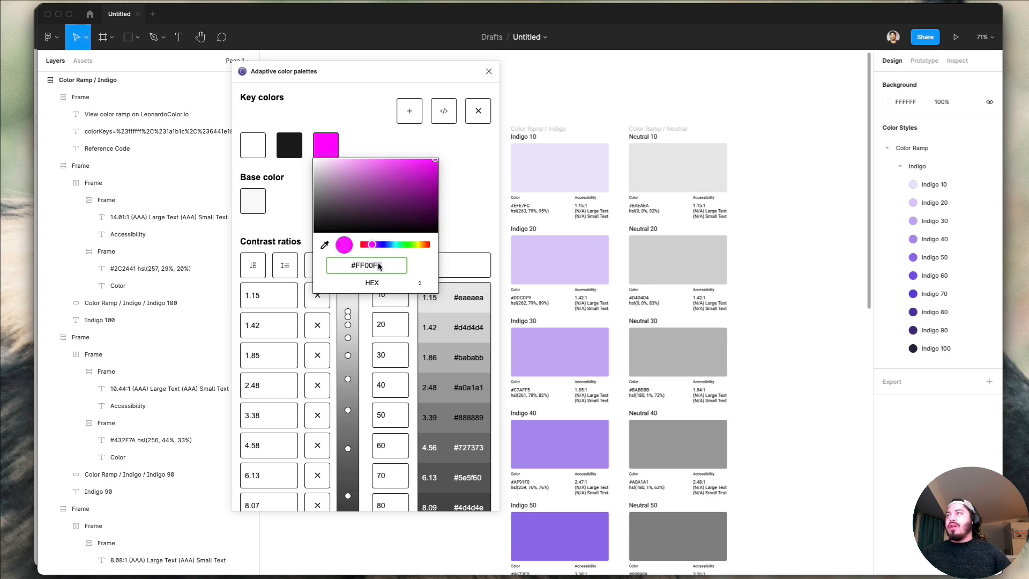
pyautogui.click(465, 193)
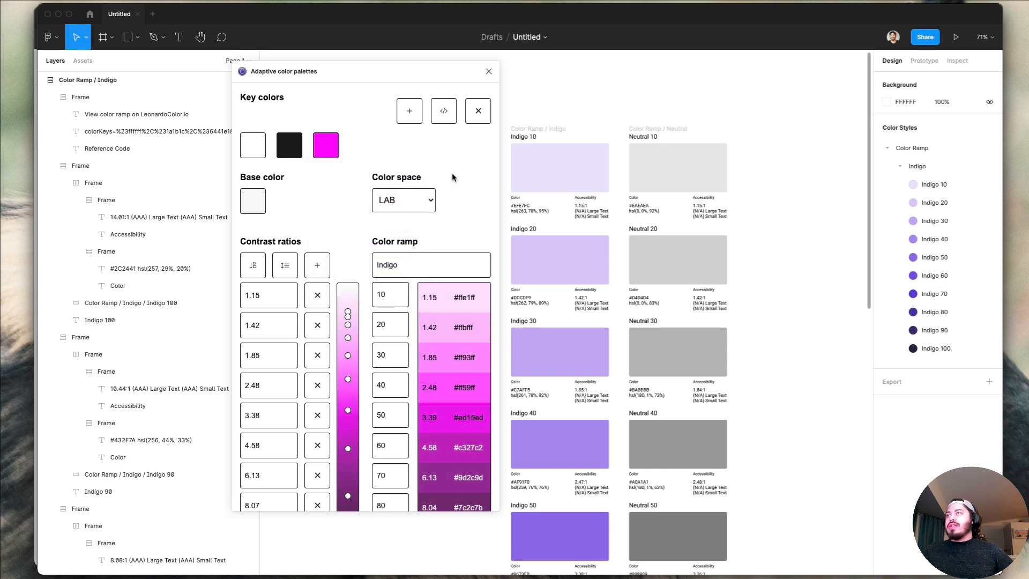
# Rename the color ramp as Magenta
pyautogui.scroll(-3, 491, 241)
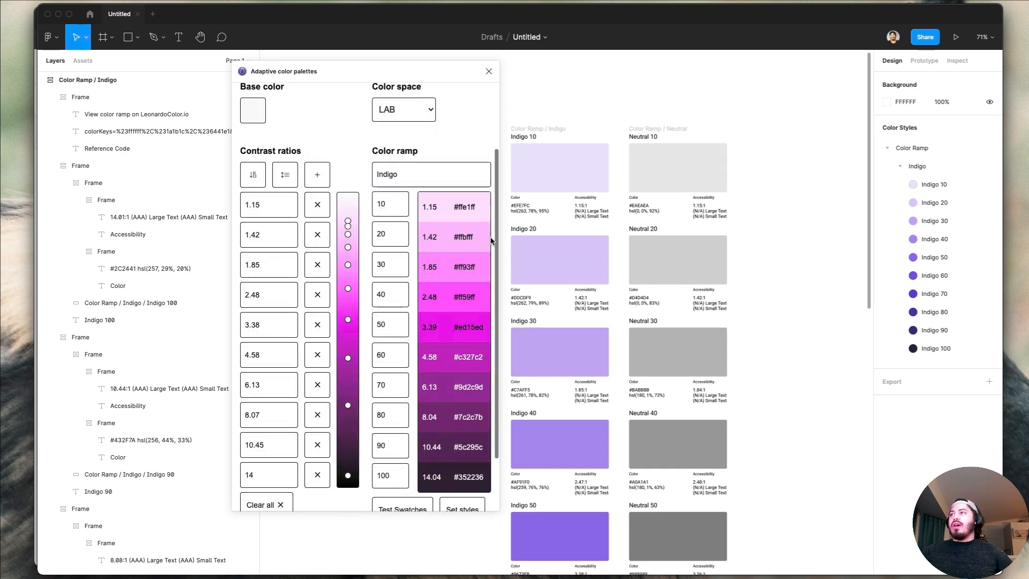
pyautogui.doubleClick(416, 175)
pyautogui.write('Mage')
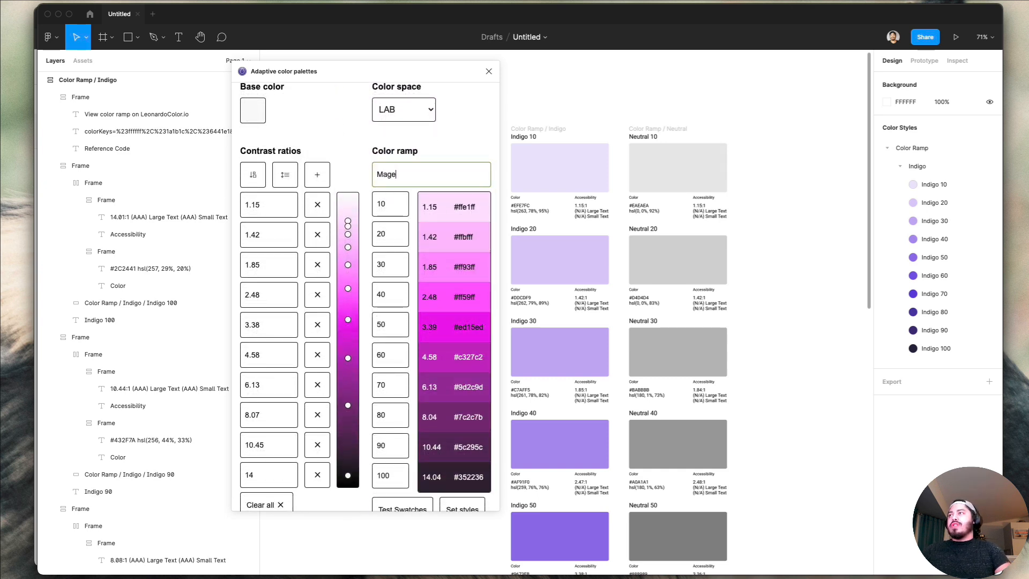
pyautogui.write('nta')
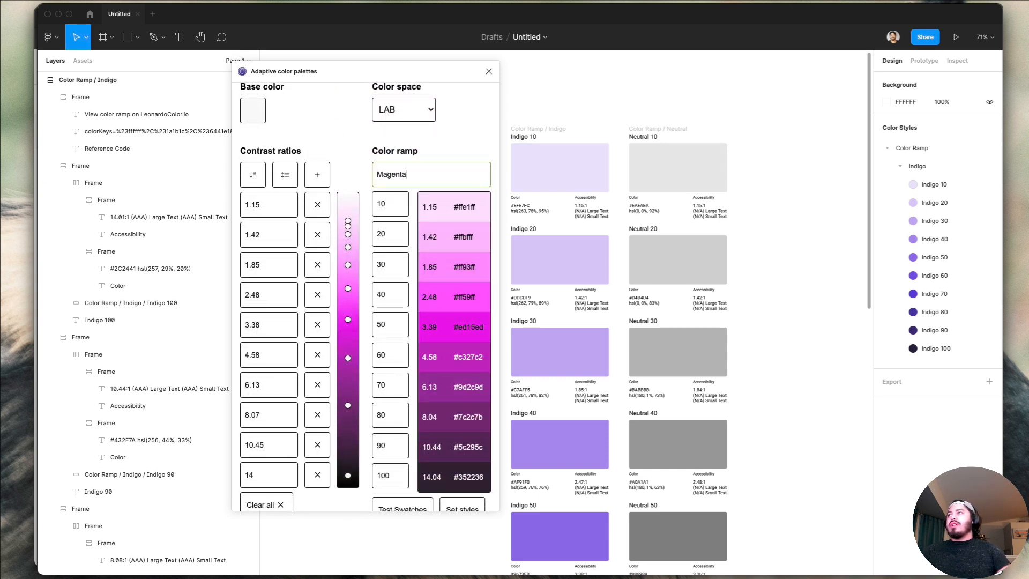
# Shift the Indigo and Neutral swatch frames to the right together and print test swatches of the Magenta ramp beside them
pyautogui.click(533, 132)
pyautogui.keyDown('shift'); pyautogui.click(663, 128); pyautogui.keyUp('shift')
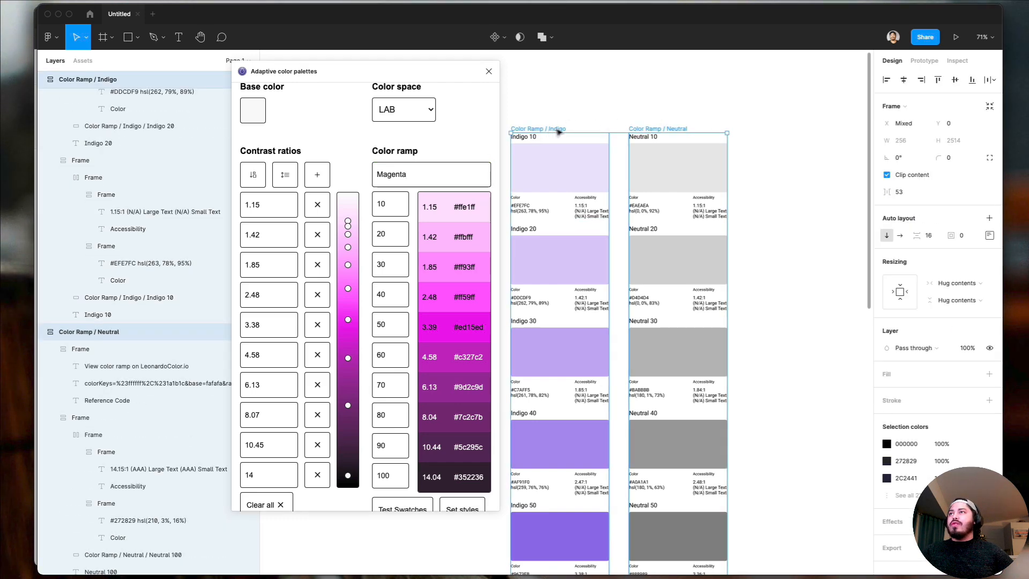
pyautogui.moveTo(558, 132); pyautogui.dragTo(697, 132)
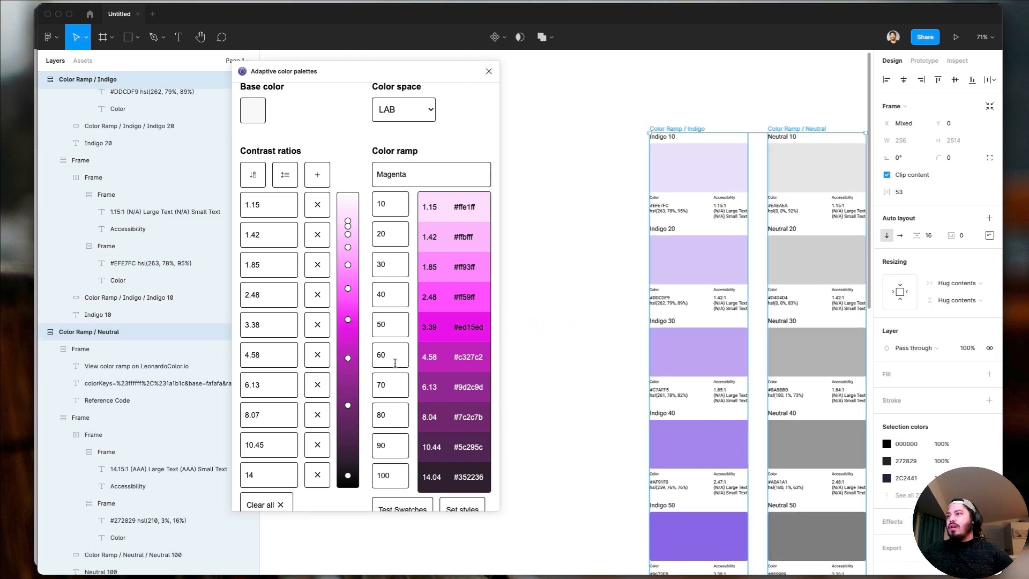
pyautogui.click(422, 507)
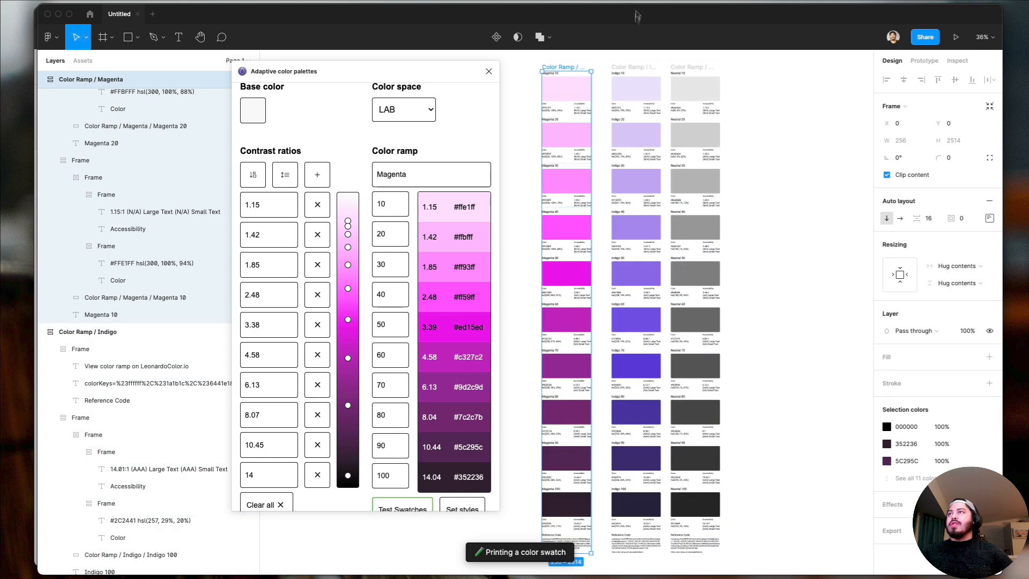
pyautogui.scroll(5, 541, 83)
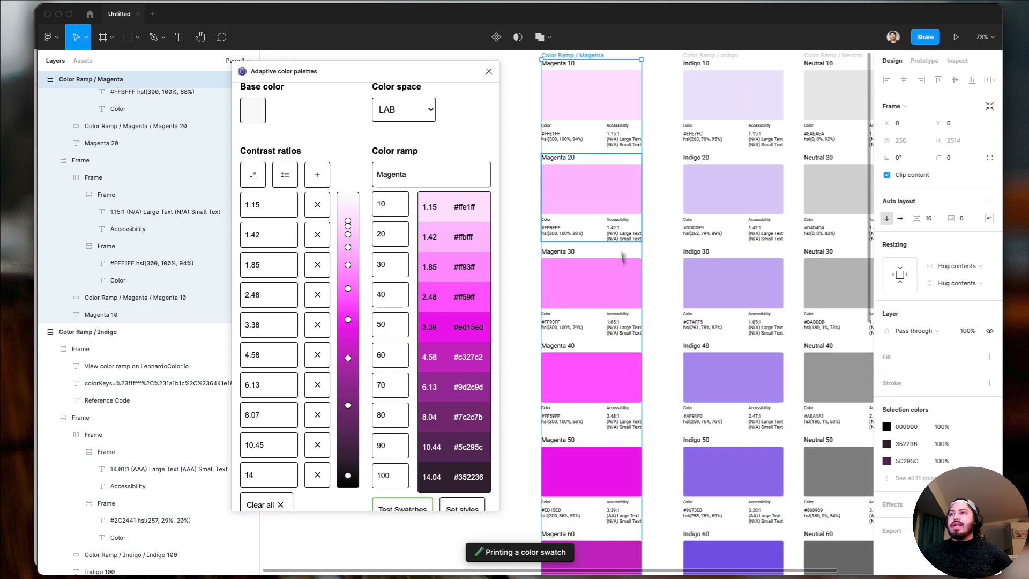
# Compare the level 50 swatches of the Magenta, Indigo and Neutral ramps, and clear the selection
pyautogui.scroll(-3, 638, 374)
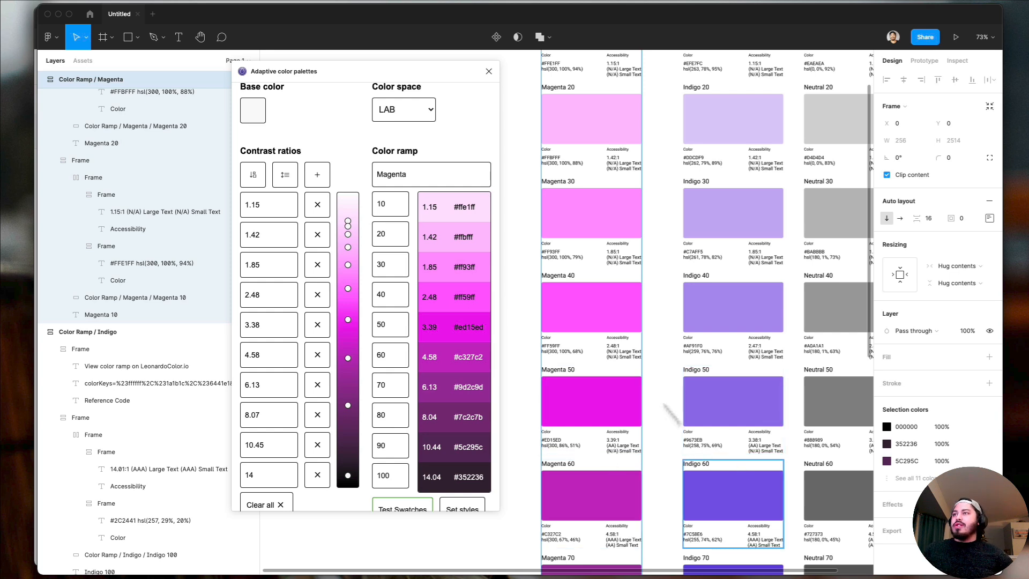
pyautogui.click(617, 407)
pyautogui.click(720, 385)
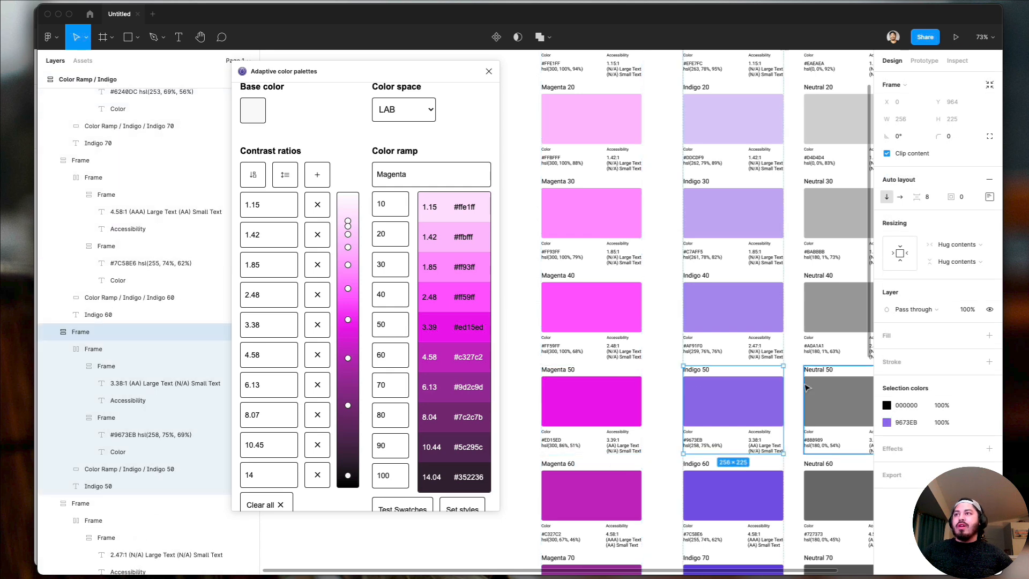
pyautogui.click(801, 385)
pyautogui.hscroll(2, 804, 386)
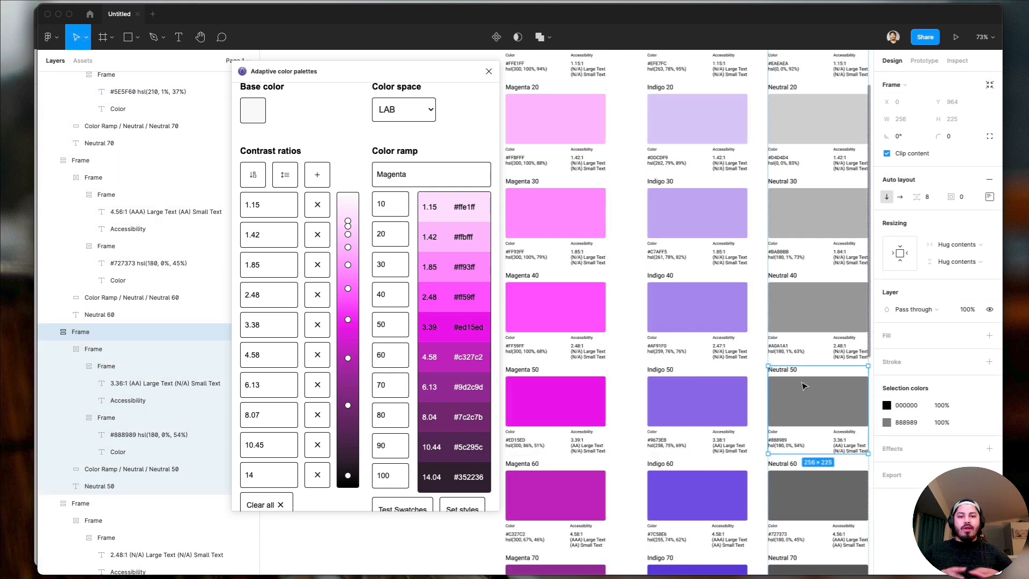
pyautogui.click(621, 370)
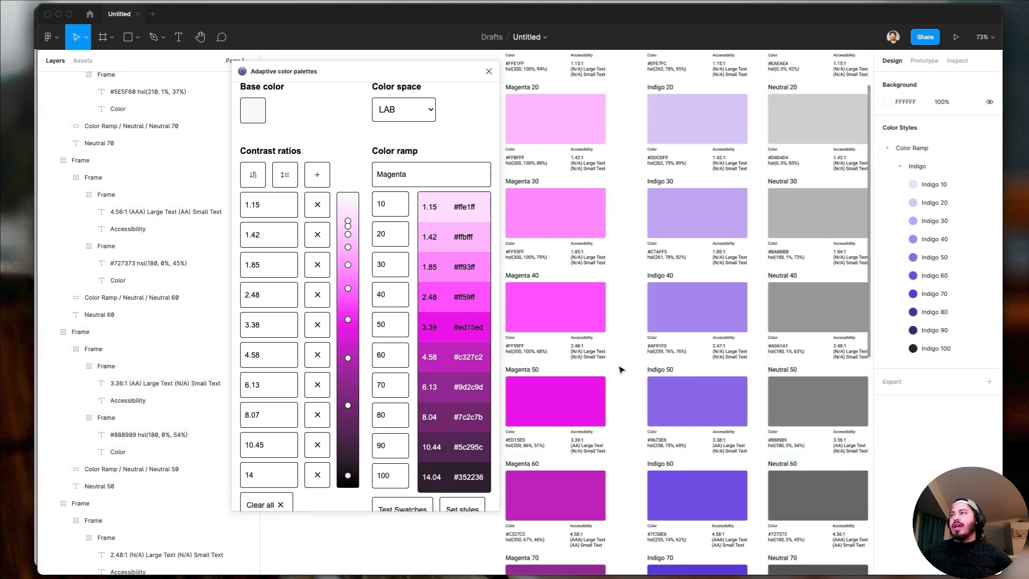
# Create Figma color styles from the Magenta ramp
pyautogui.scroll(3, 399, 169)
pyautogui.scroll(-5, 399, 170)
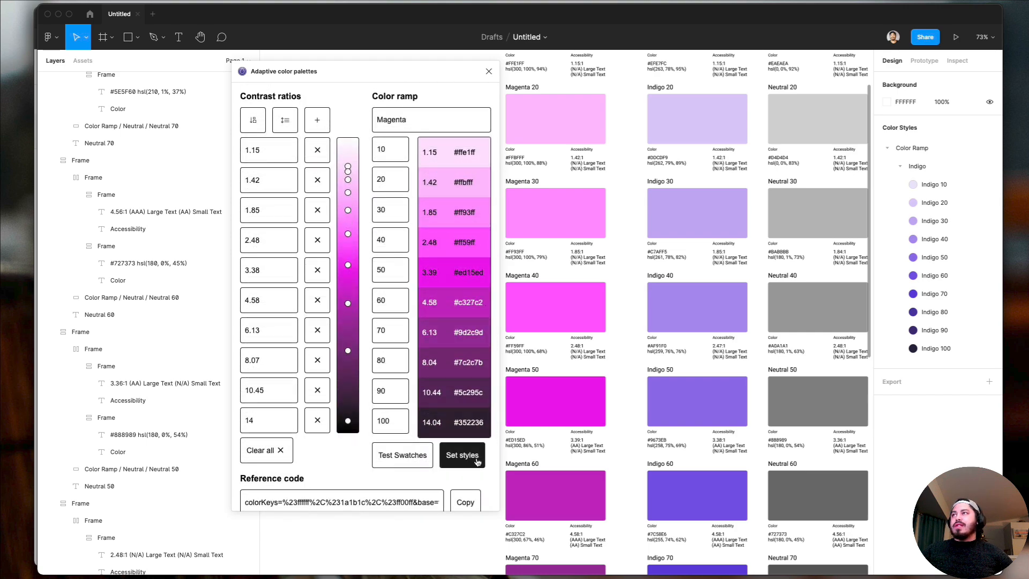
pyautogui.click(477, 461)
pyautogui.click(572, 345)
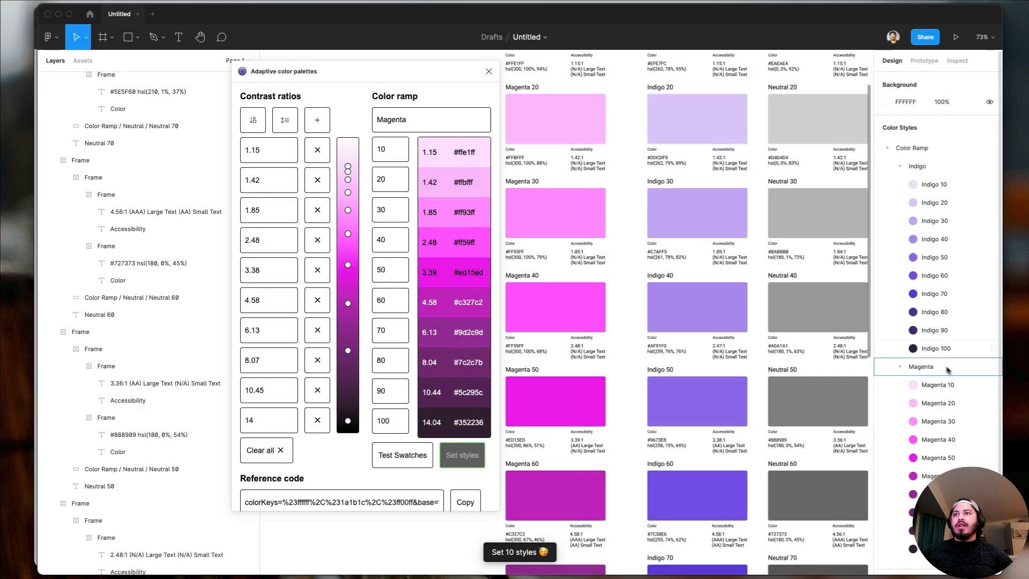
# Inspect the description and properties of the Magenta 40 color style, and close its editor
pyautogui.scroll(-2, 944, 429)
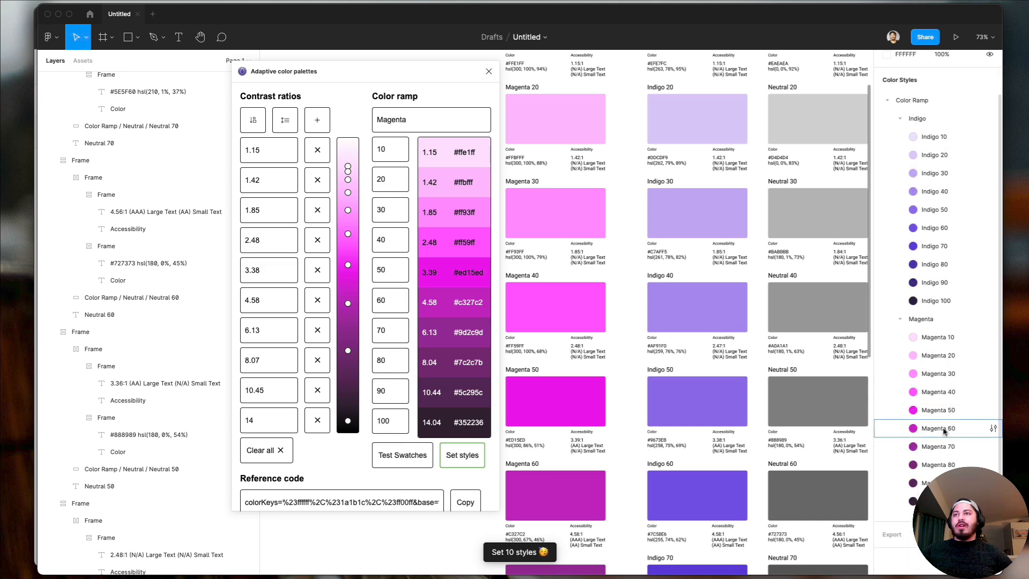
pyautogui.click(994, 392)
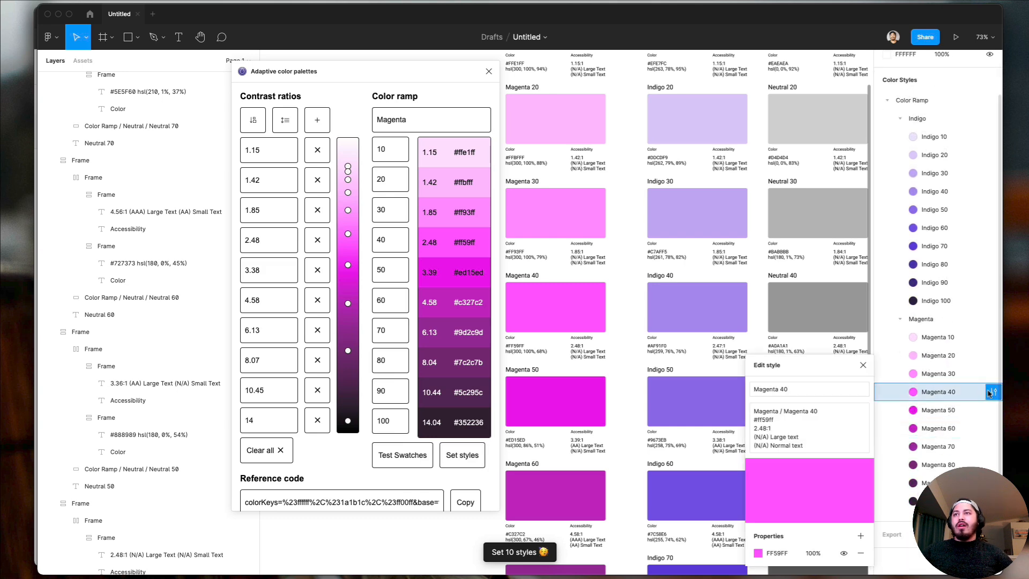
pyautogui.click(863, 365)
pyautogui.scroll(3, 395, 239)
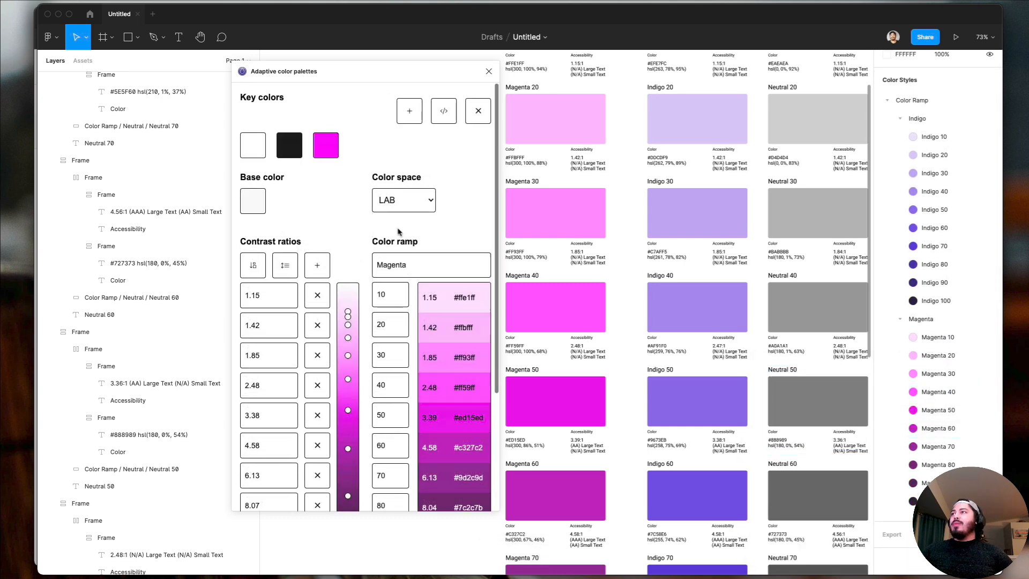
# Draw a frame about 265 by 152 beside the Neutral ramp and fill it with the Magenta 50 color style
pyautogui.scroll(-4, 683, 300)
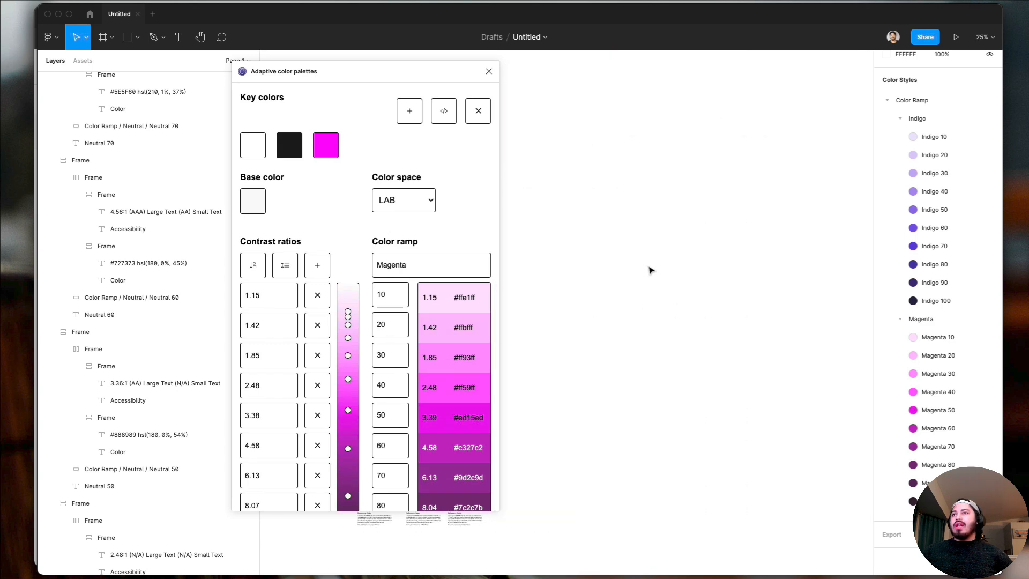
pyautogui.scroll(5, 649, 269)
pyautogui.press('f')
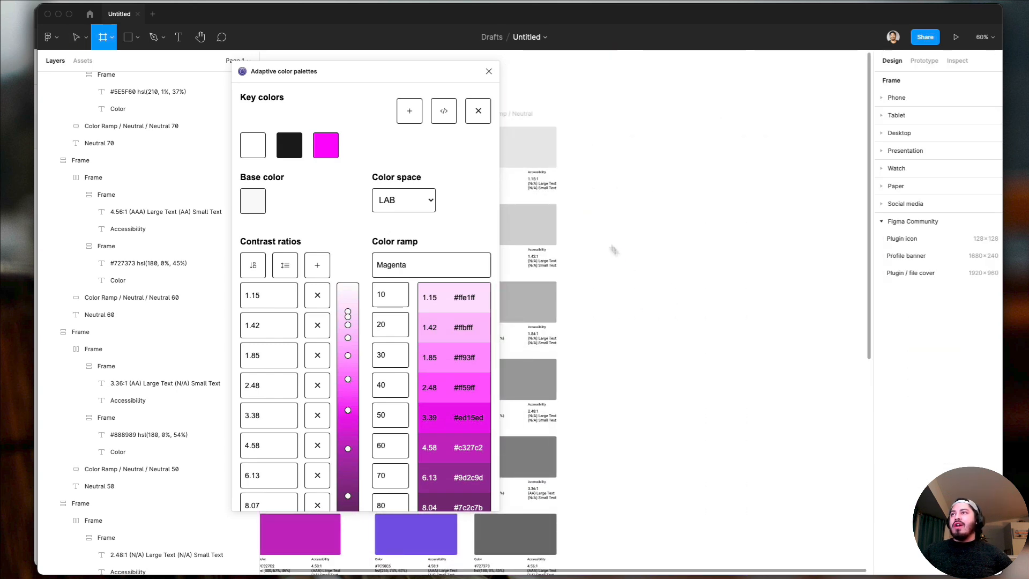
pyautogui.moveTo(608, 241); pyautogui.dragTo(693, 289)
pyautogui.click(972, 297)
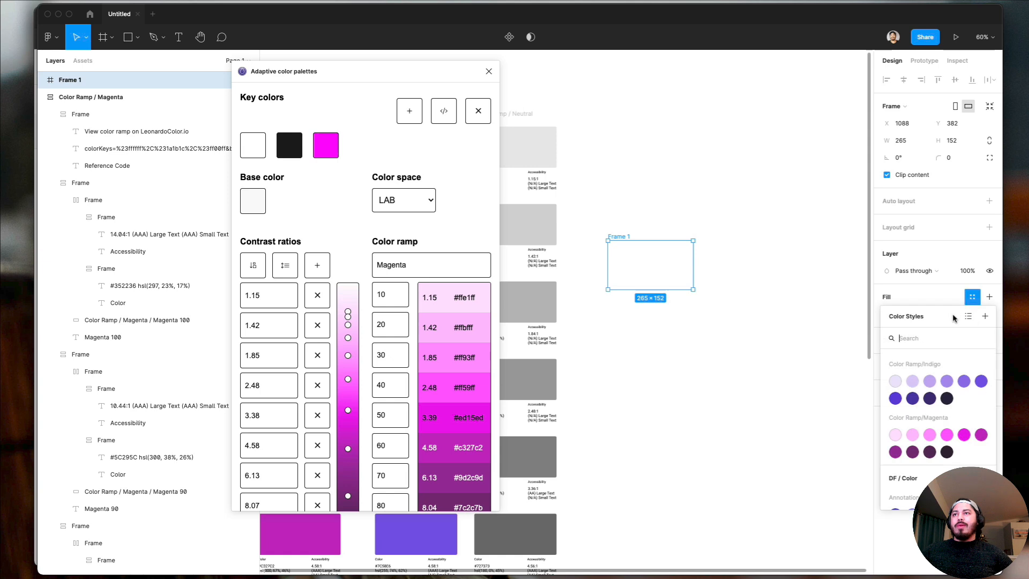
pyautogui.click(963, 435)
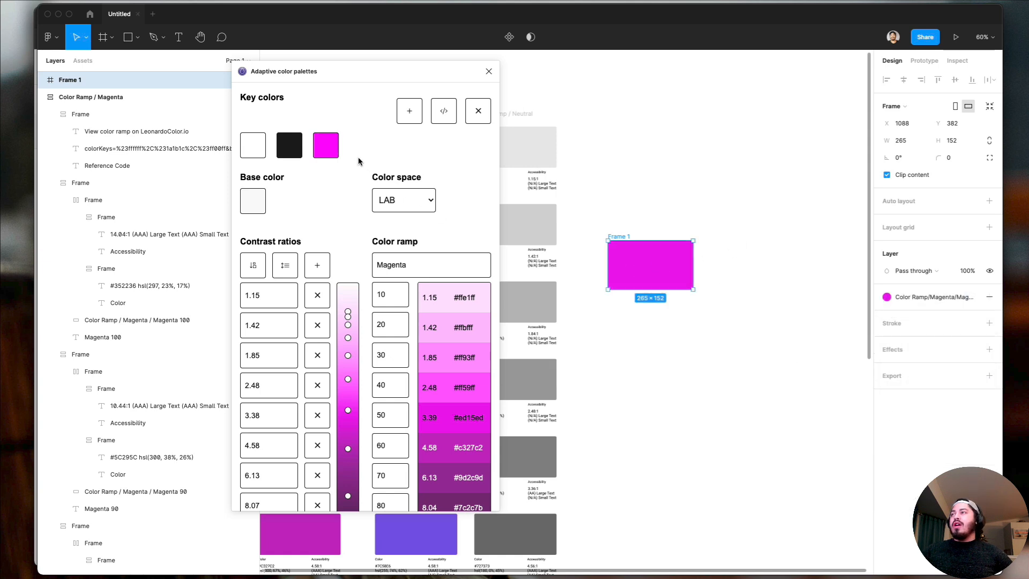
# Change the magenta key color to a softer, less saturated pink, #d585d5
pyautogui.click(326, 146)
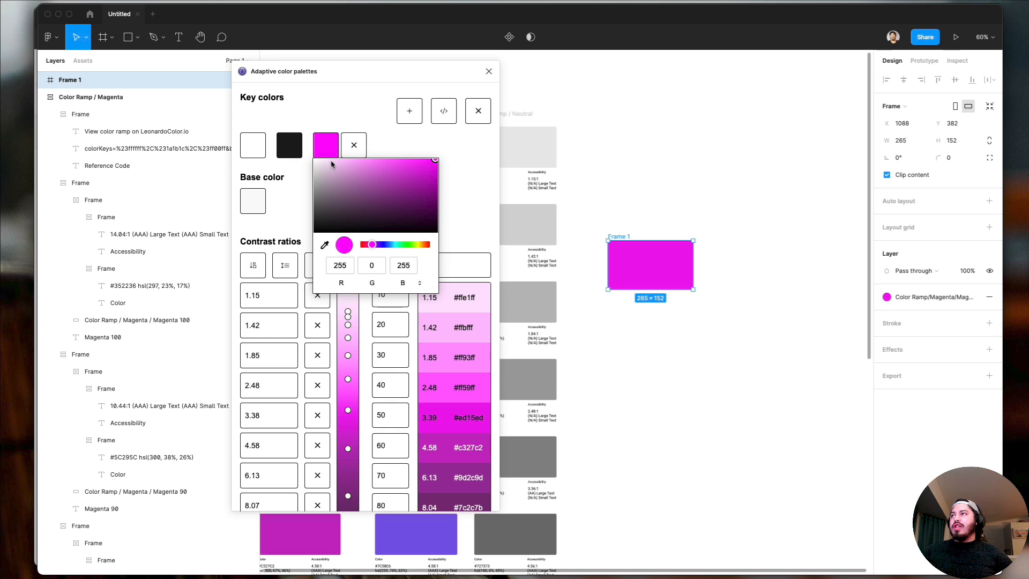
pyautogui.moveTo(389, 176); pyautogui.dragTo(358, 170)
pyautogui.click(383, 135)
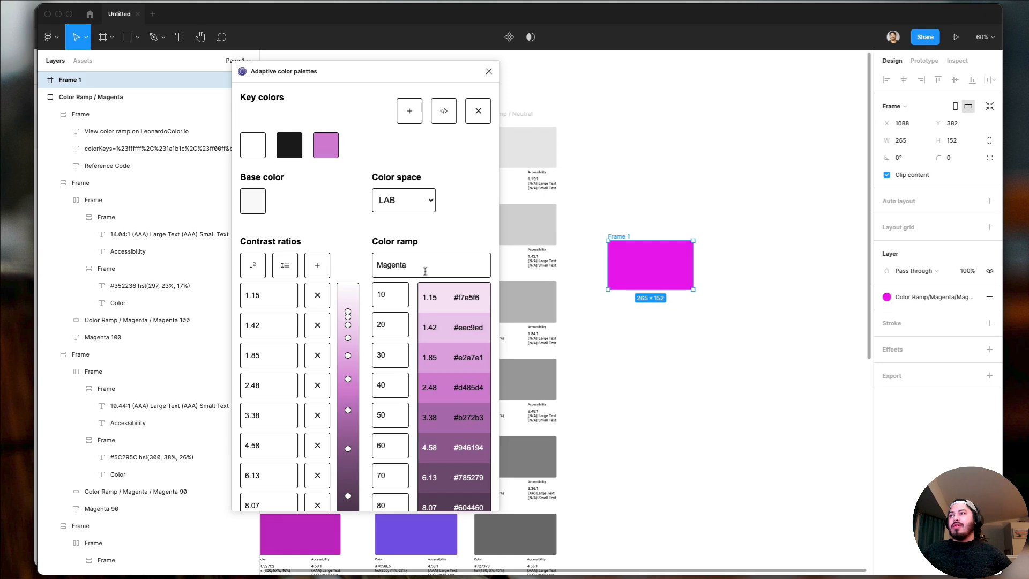
pyautogui.scroll(-5, 410, 271)
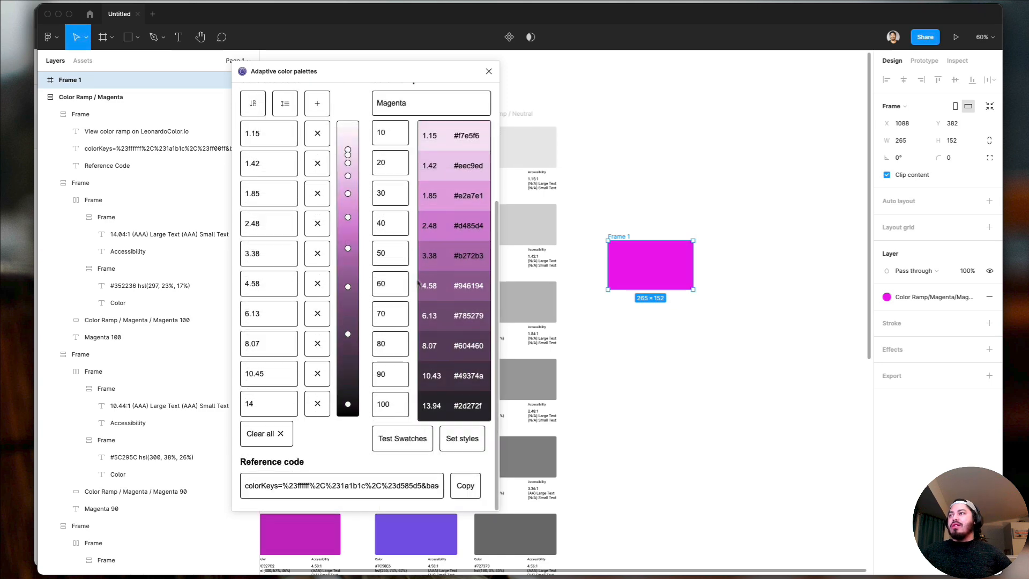
# Override the existing Magenta color styles with the current ramp, and delete the test frame beside the Neutral swatches
pyautogui.click(464, 438)
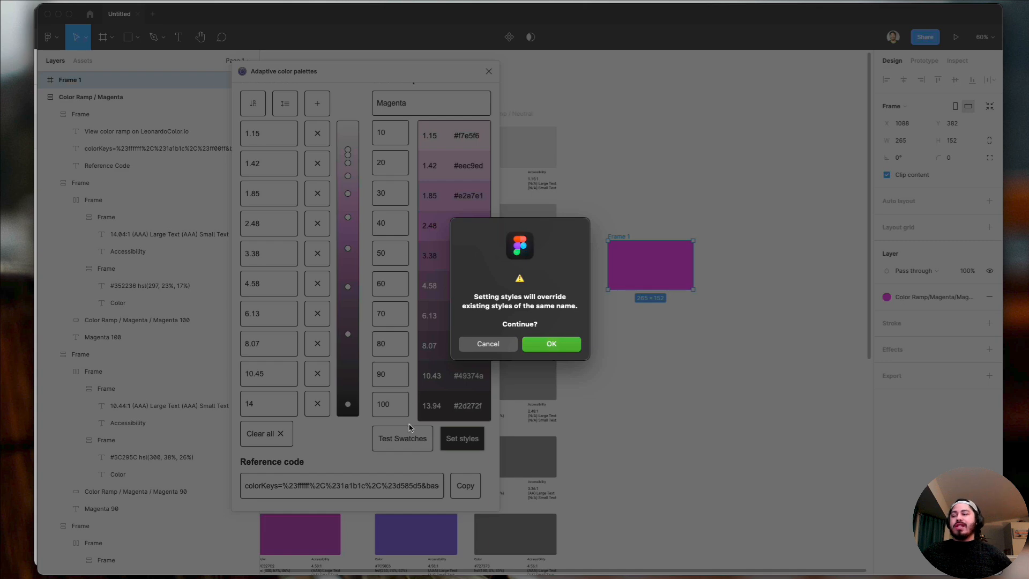
pyautogui.click(547, 344)
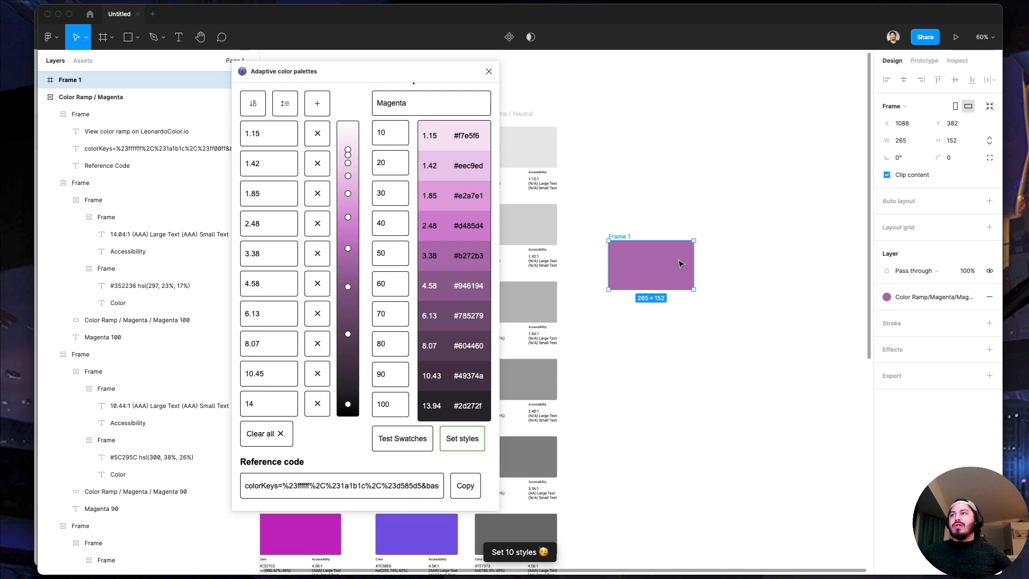
pyautogui.hscroll(2, 680, 263)
pyautogui.click(926, 298)
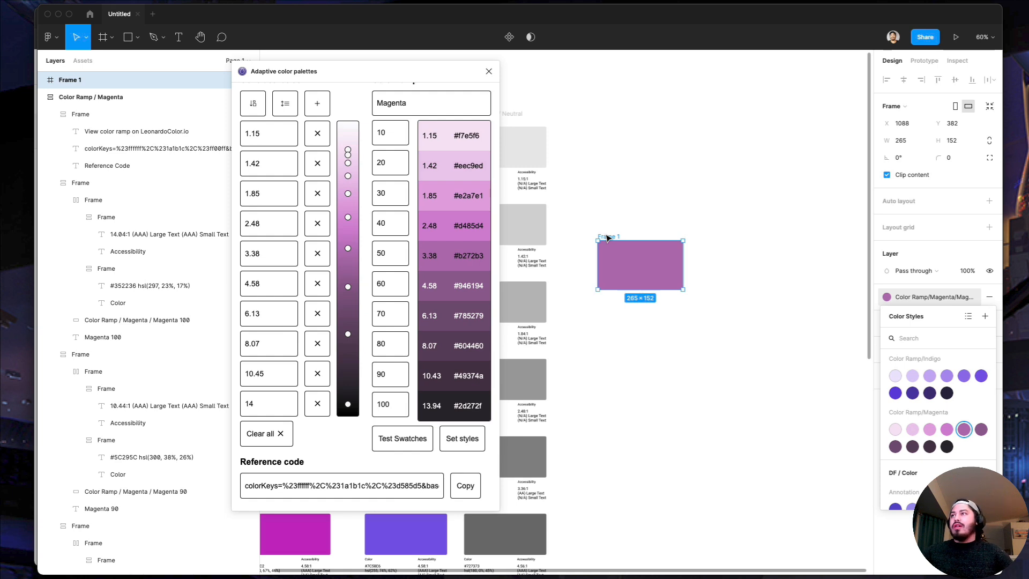
pyautogui.press('Delete')
pyautogui.scroll(-5, 599, 263)
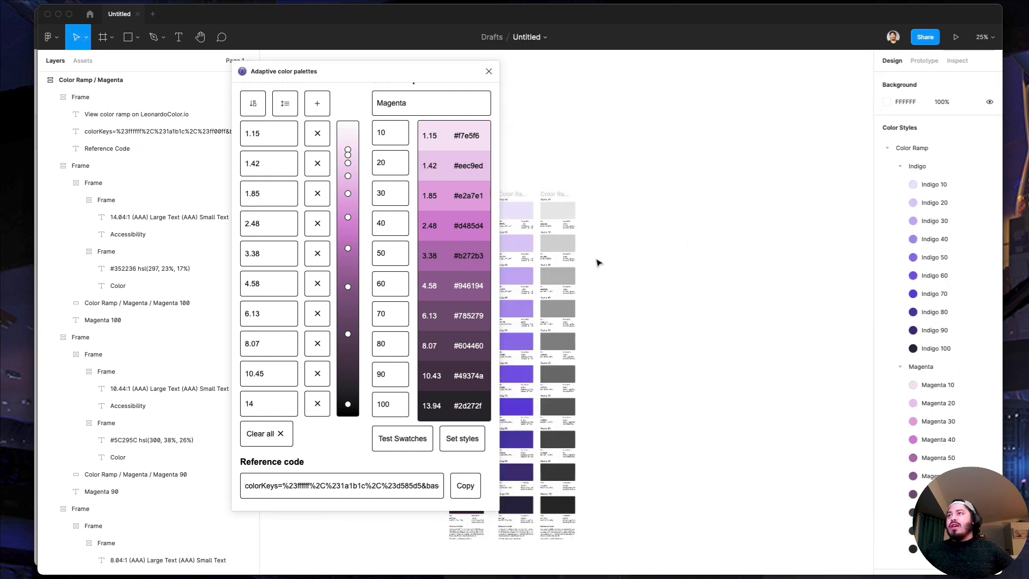
# Replace the magenta key color with a yellow, hex #FFDD22
pyautogui.scroll(3, 337, 251)
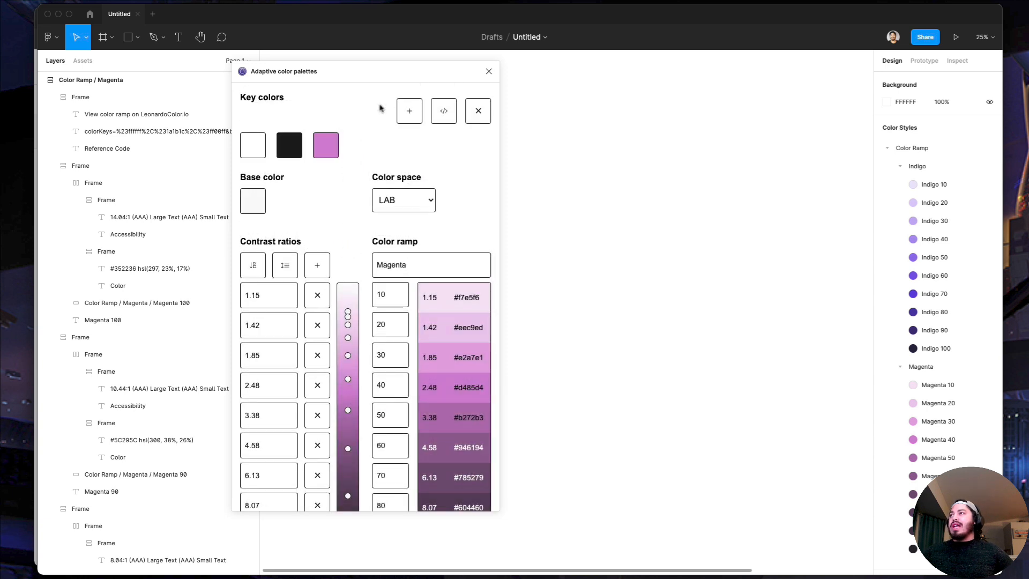
pyautogui.moveTo(359, 160)
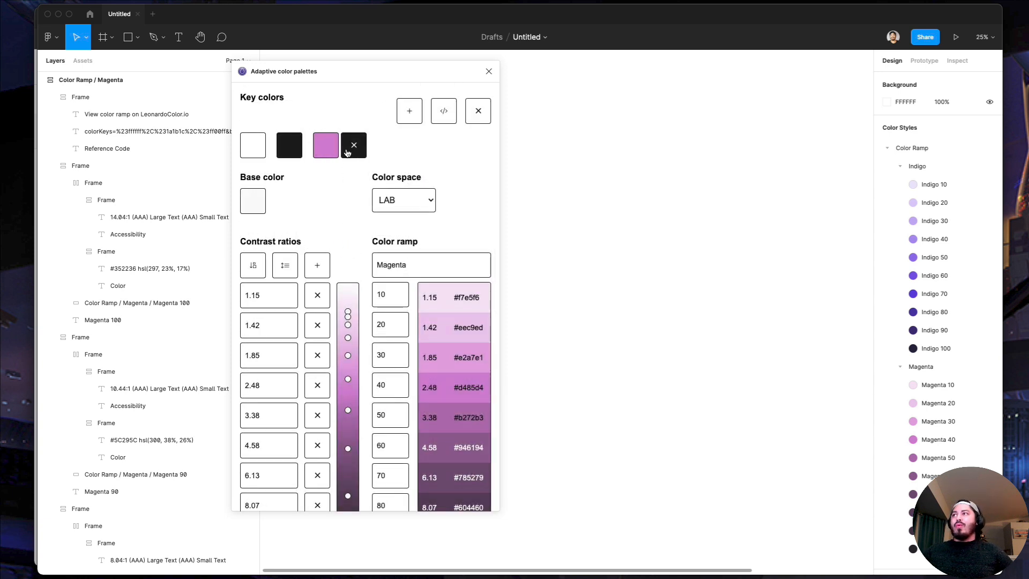
pyautogui.click(335, 150)
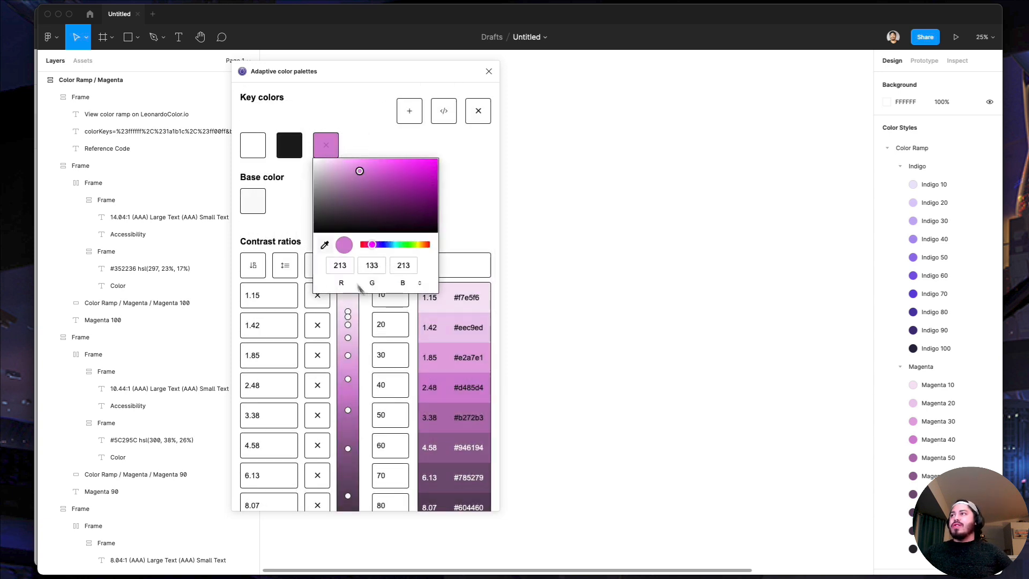
pyautogui.moveTo(351, 265); pyautogui.dragTo(379, 266)
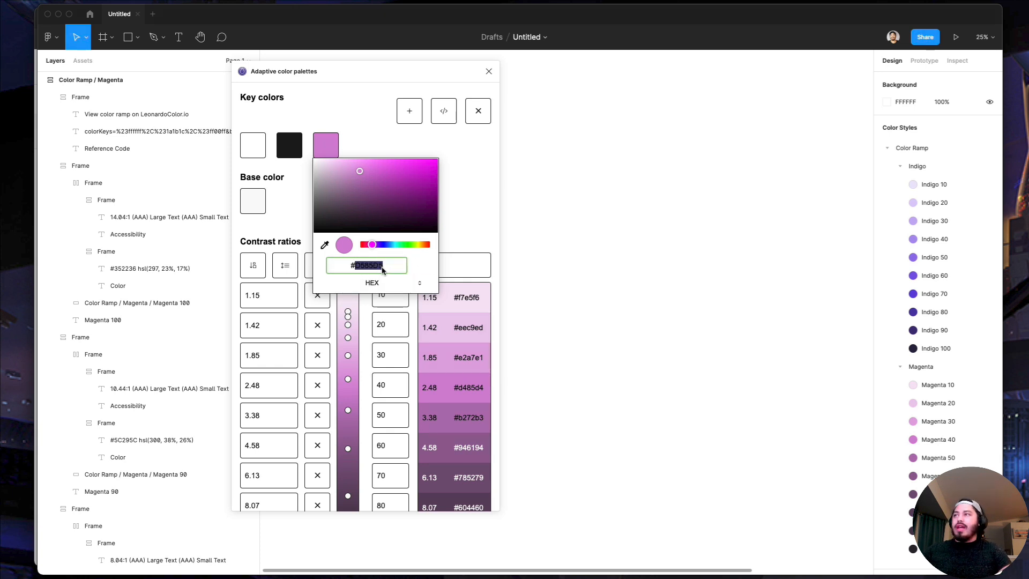
pyautogui.write('FF')
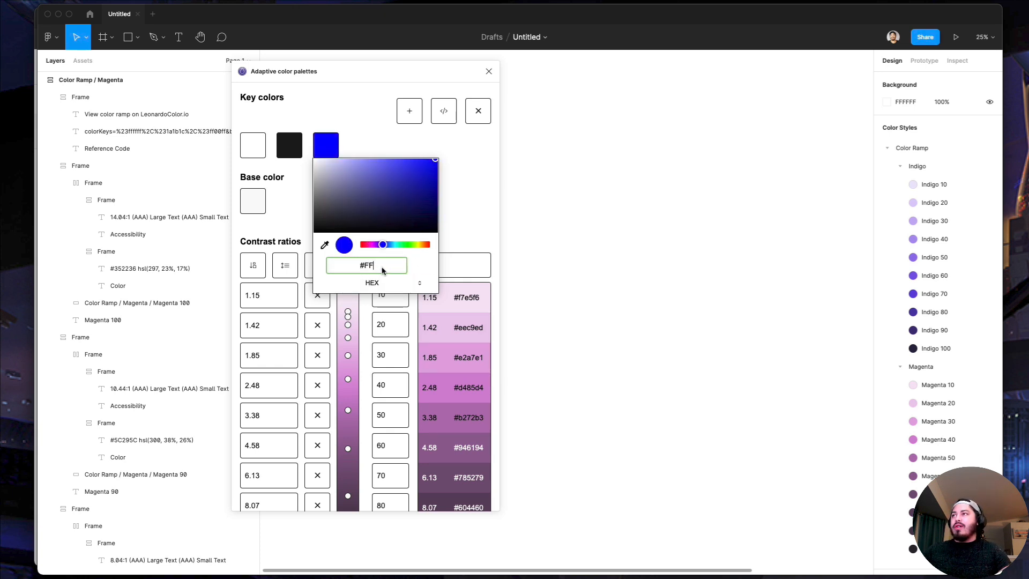
pyautogui.write('DD1')
pyautogui.write('22')
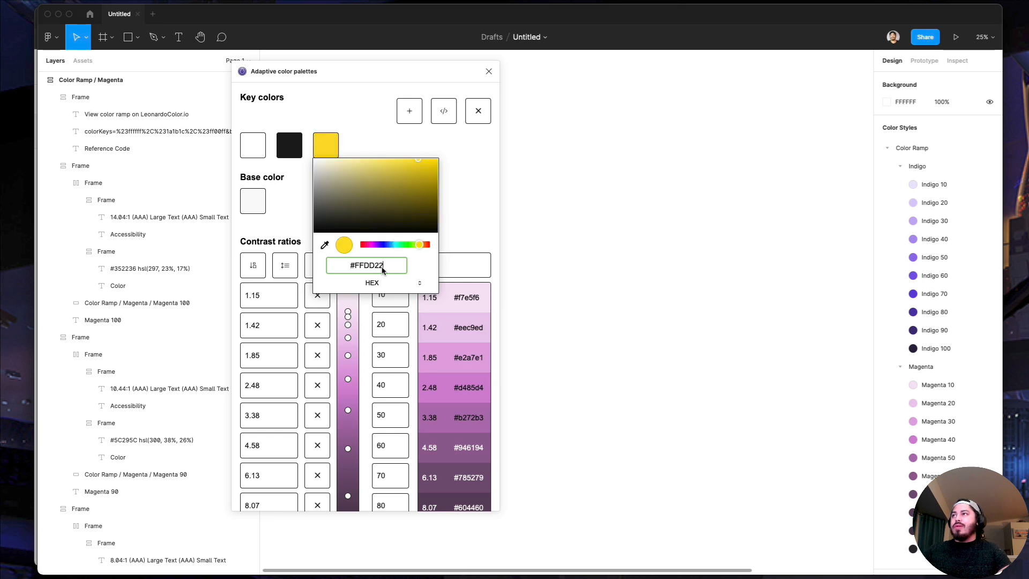
pyautogui.press('Return')
pyautogui.scroll(-5, 452, 276)
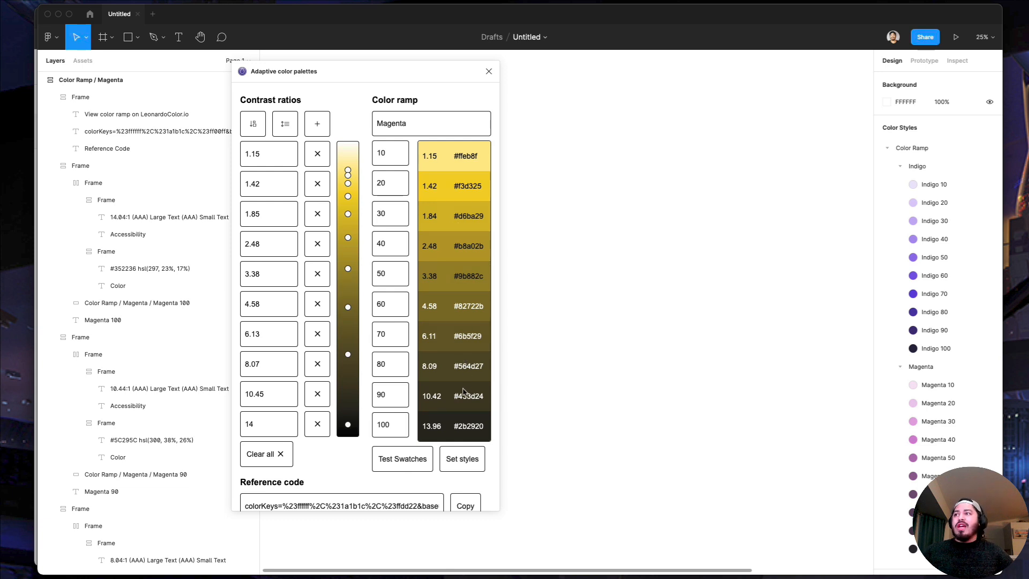
pyautogui.scroll(2, 475, 363)
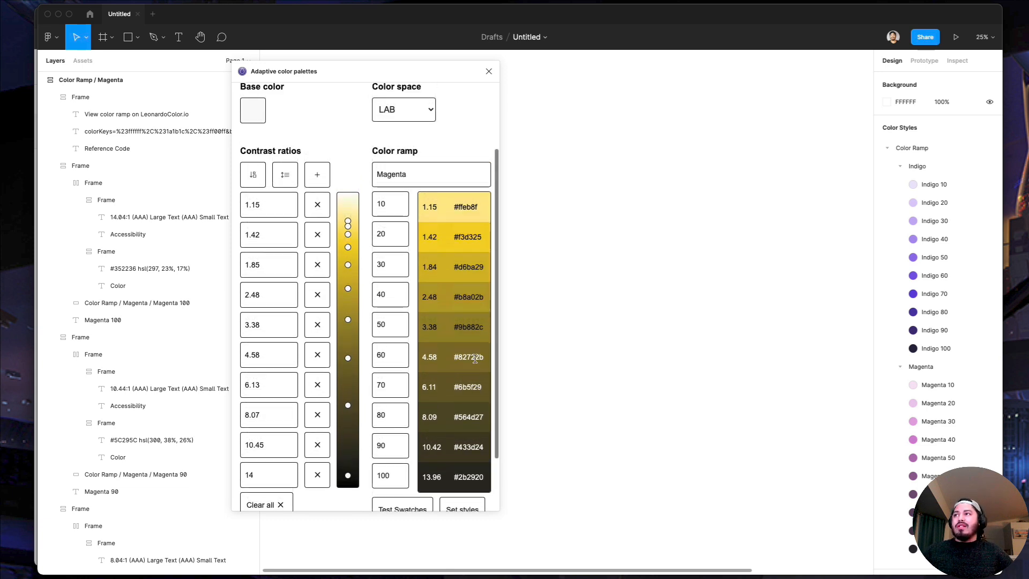
# Select the Magenta, Indigo and Neutral swatch columns together and shift them right to free space for new swatches
pyautogui.hscroll(4, 665, 324)
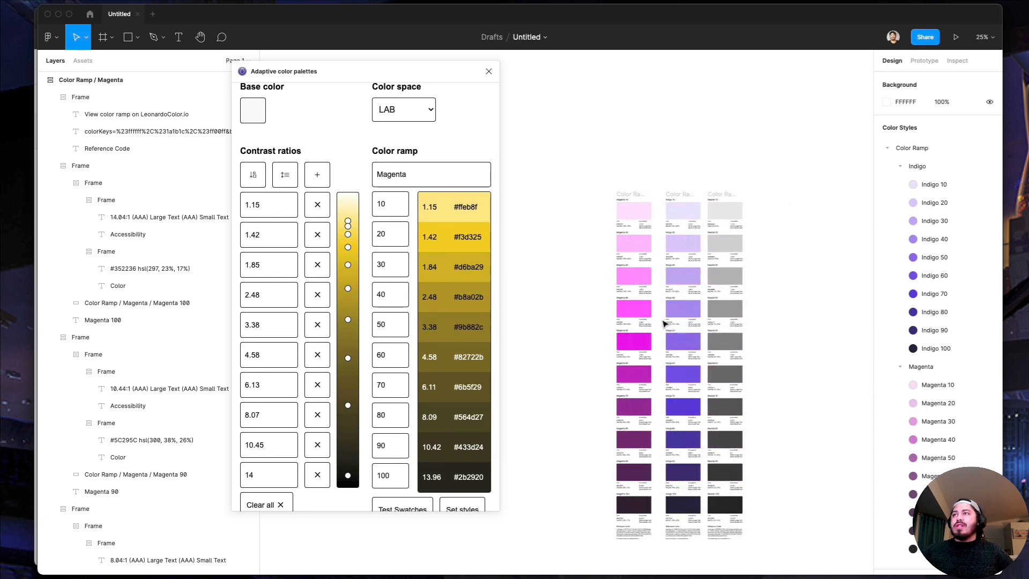
pyautogui.click(640, 195)
pyautogui.keyDown('shift'); pyautogui.click(689, 195); pyautogui.keyUp('shift')
pyautogui.keyDown('shift'); pyautogui.click(721, 195); pyautogui.keyUp('shift')
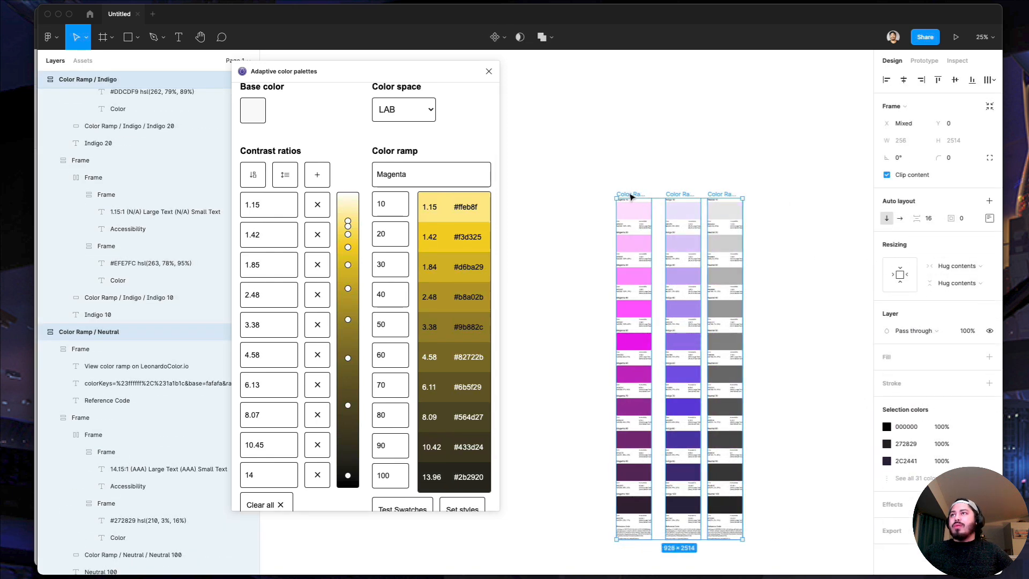
pyautogui.hscroll(-3, 633, 196)
# Print test swatches of the yellow ramp and place that column directly beside the magenta swatches, at X 280
pyautogui.click(403, 507)
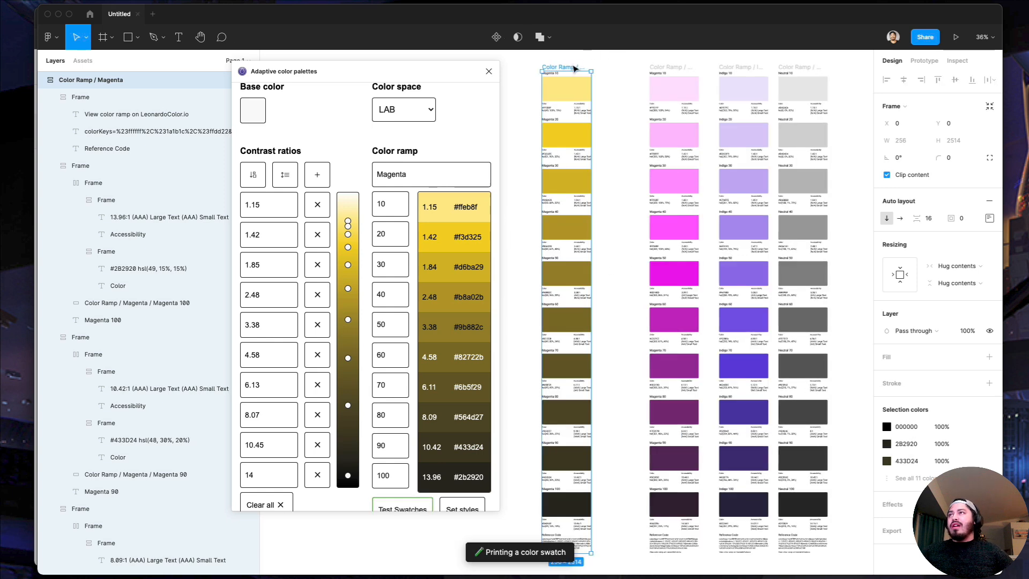
pyautogui.moveTo(575, 68); pyautogui.dragTo(628, 68)
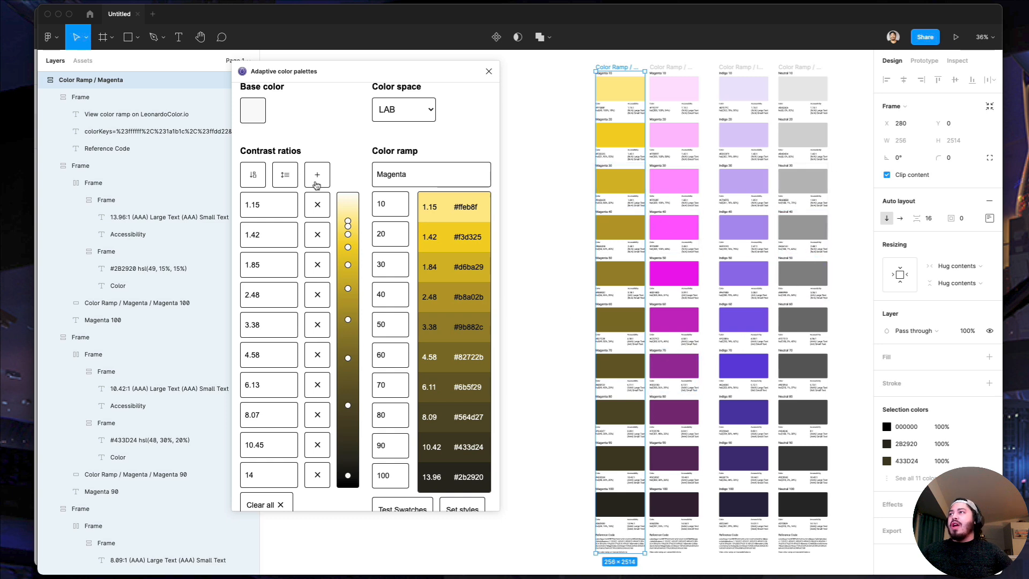
# Add a fourth key color in dark golden brown with hue 41, saturation 100% and lightness 25%
pyautogui.scroll(2, 317, 185)
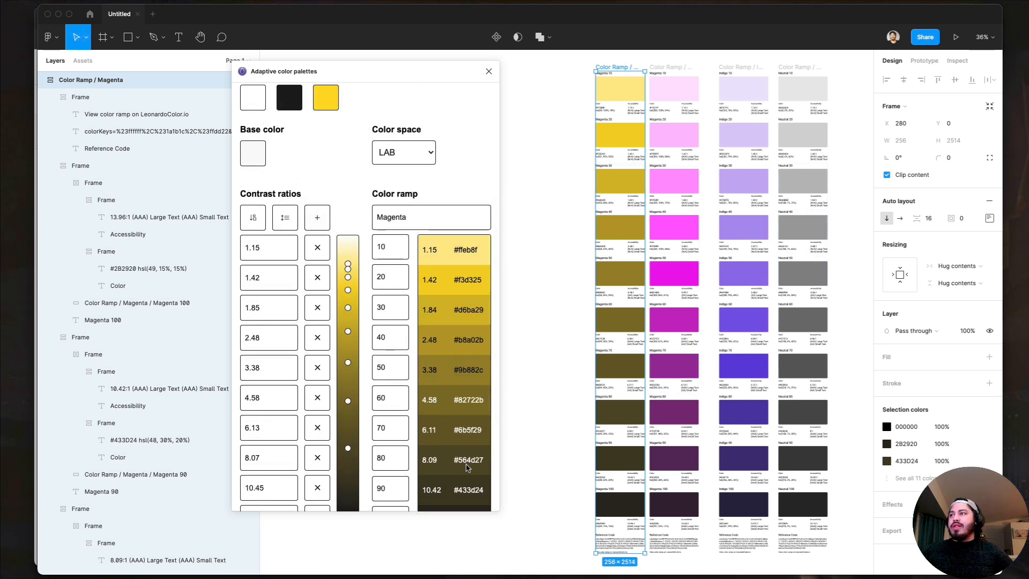
pyautogui.scroll(2, 352, 240)
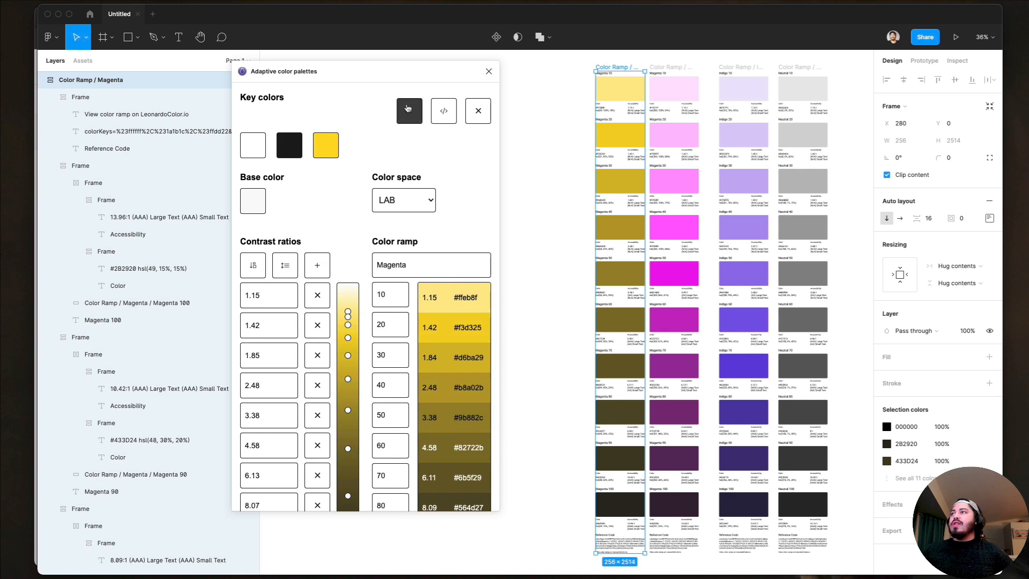
pyautogui.click(408, 110)
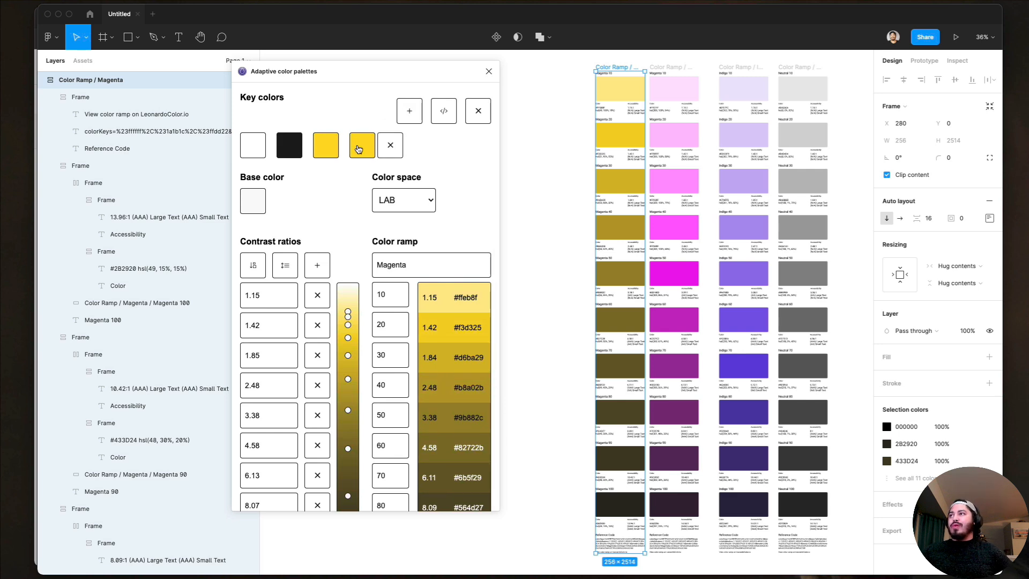
pyautogui.click(362, 145)
pyautogui.click(407, 282)
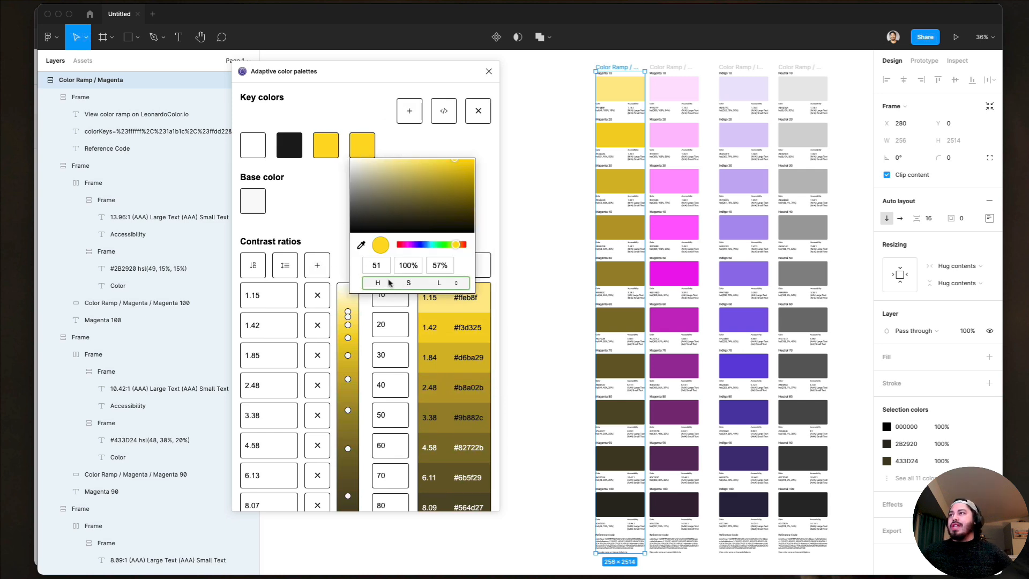
pyautogui.click(383, 269)
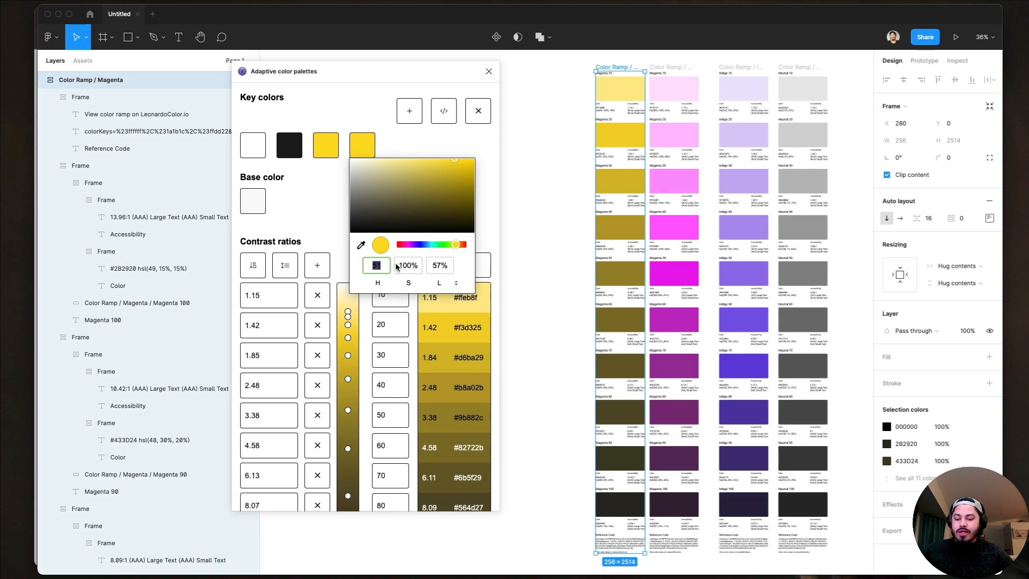
pyautogui.write('41')
pyautogui.press('Tab')
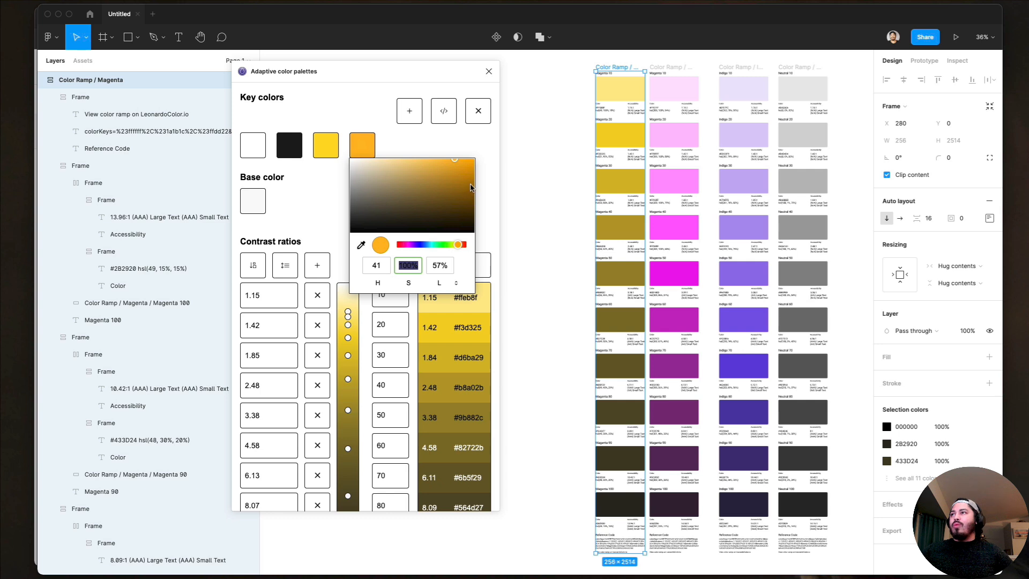
pyautogui.moveTo(465, 206); pyautogui.dragTo(478, 199)
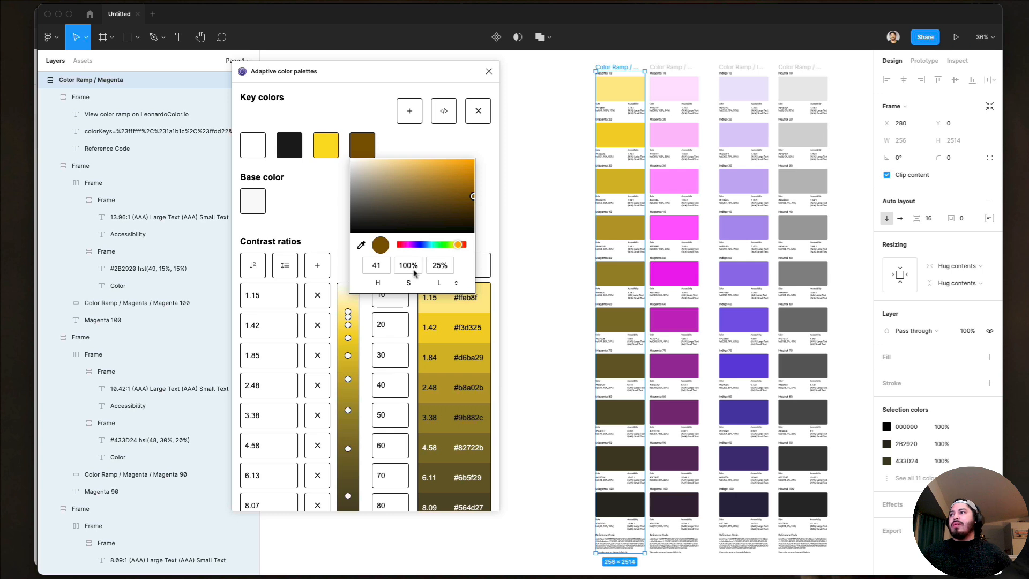
pyautogui.click(443, 147)
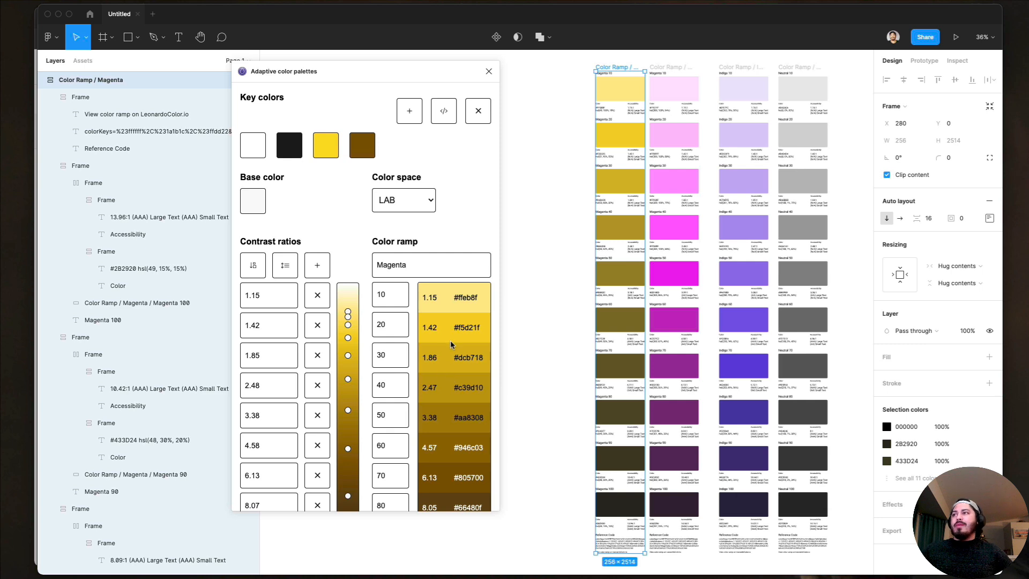
# Rename the color ramp from Magenta to Yellow
pyautogui.scroll(-3, 450, 340)
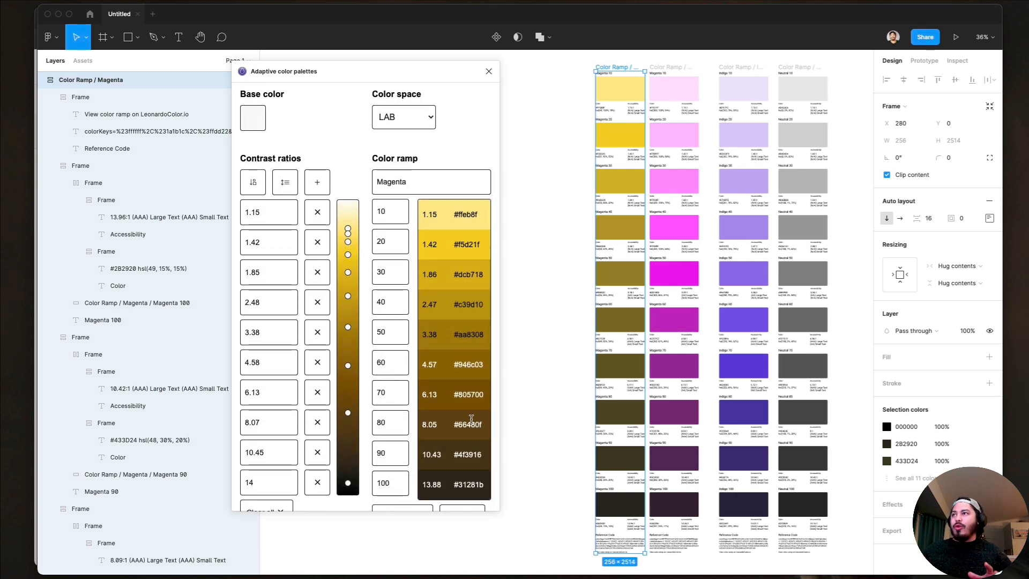
pyautogui.scroll(1, 405, 169)
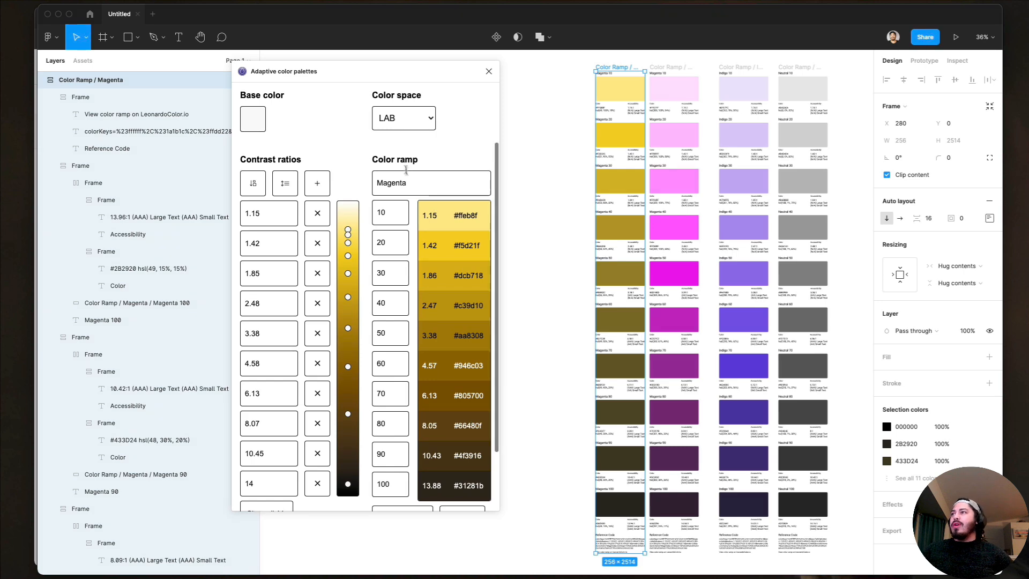
pyautogui.click(412, 180)
pyautogui.doubleClick(413, 181)
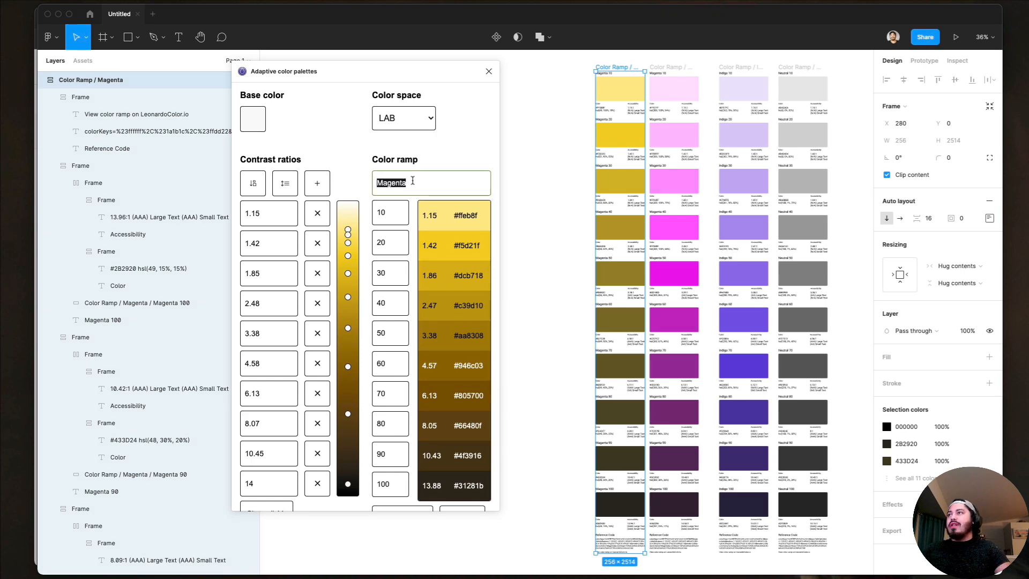
pyautogui.write('Yellow')
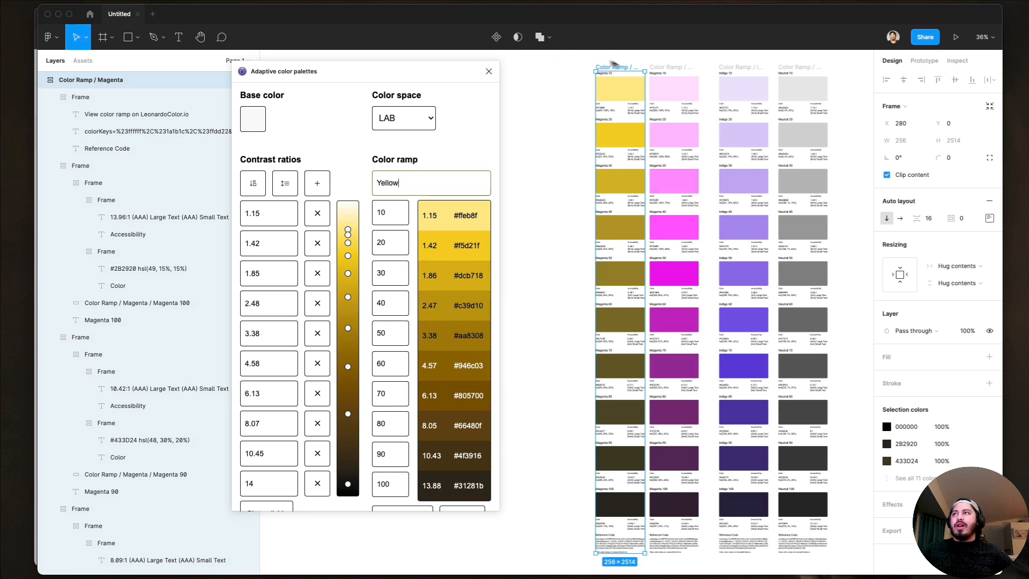
# Print test swatches of the renamed Yellow ramp and view the new column up close
pyautogui.scroll(5, 613, 67)
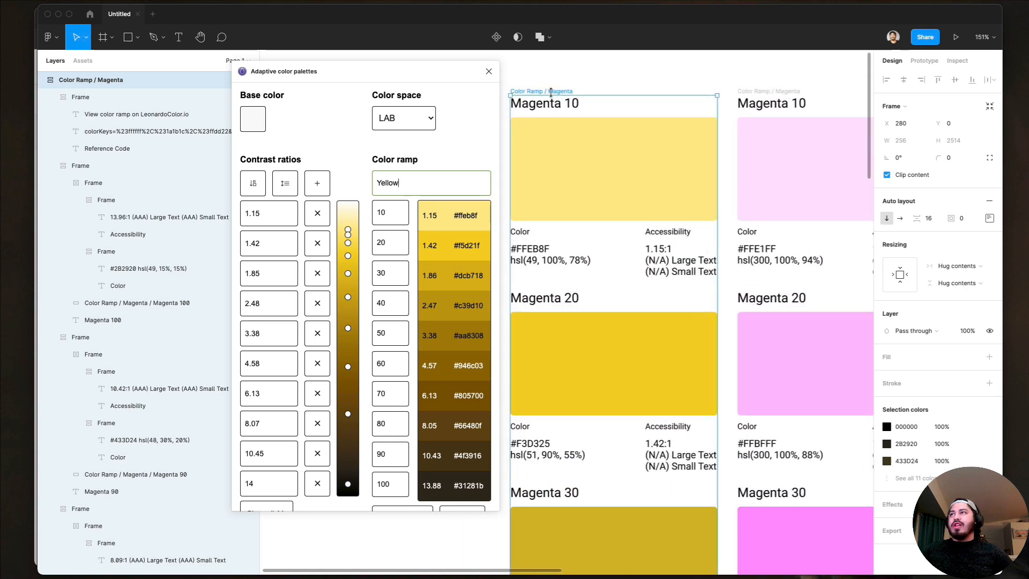
pyautogui.scroll(-5, 581, 225)
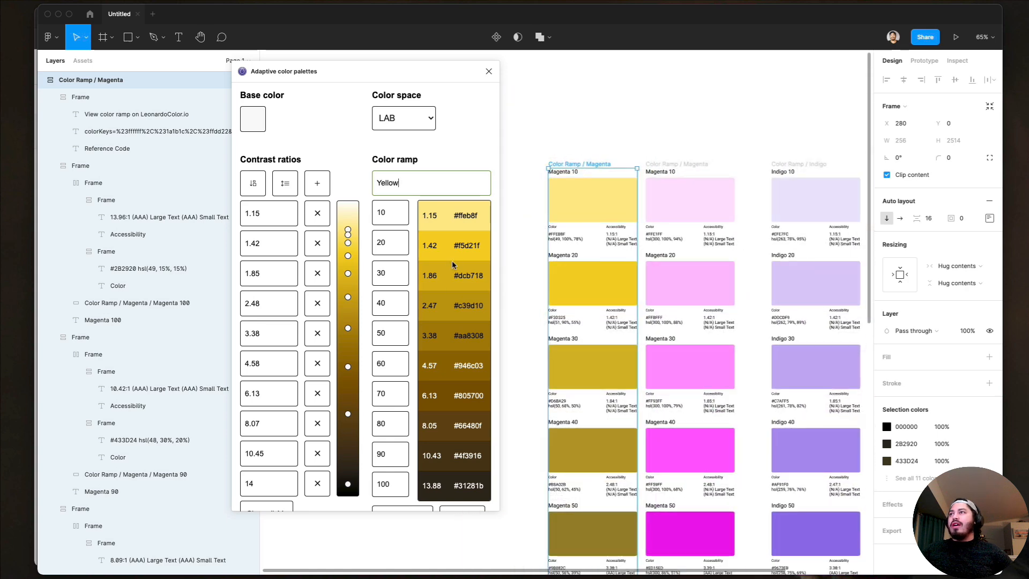
pyautogui.scroll(-3, 417, 319)
pyautogui.click(401, 437)
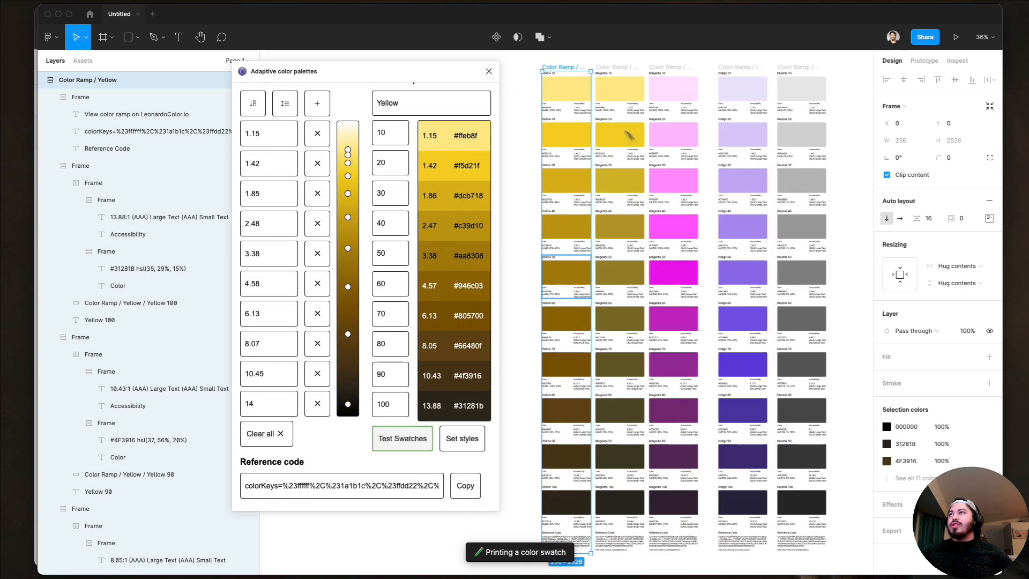
pyautogui.scroll(4, 560, 87)
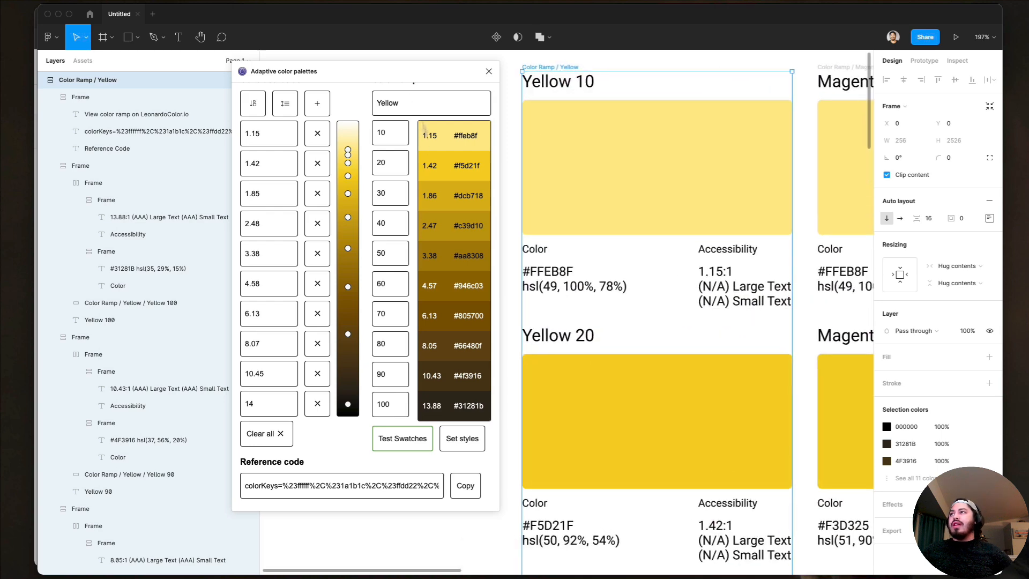
# Create color styles from the Yellow ramp, accepting the override of any styles with the same name
pyautogui.click(451, 441)
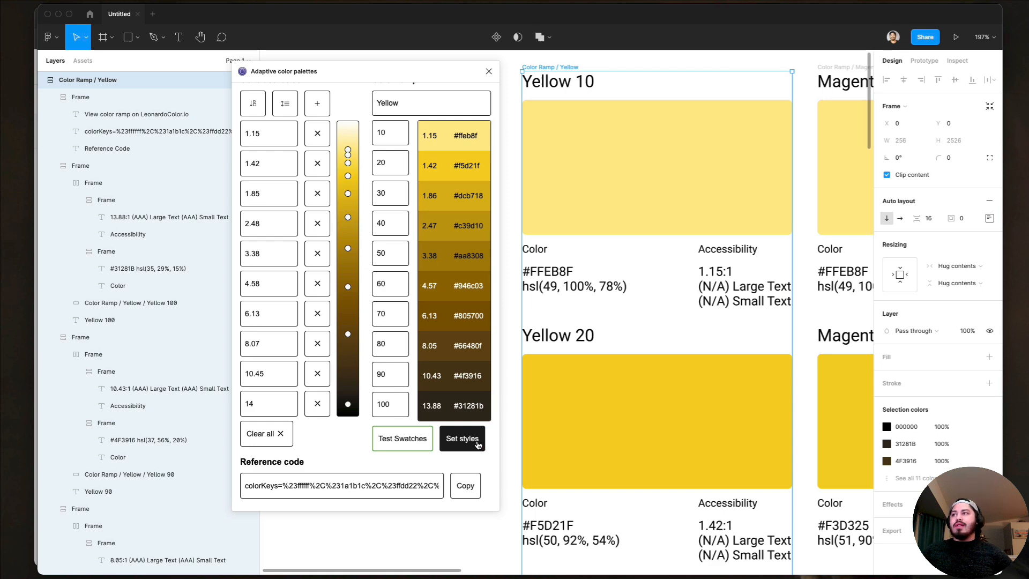
pyautogui.click(478, 444)
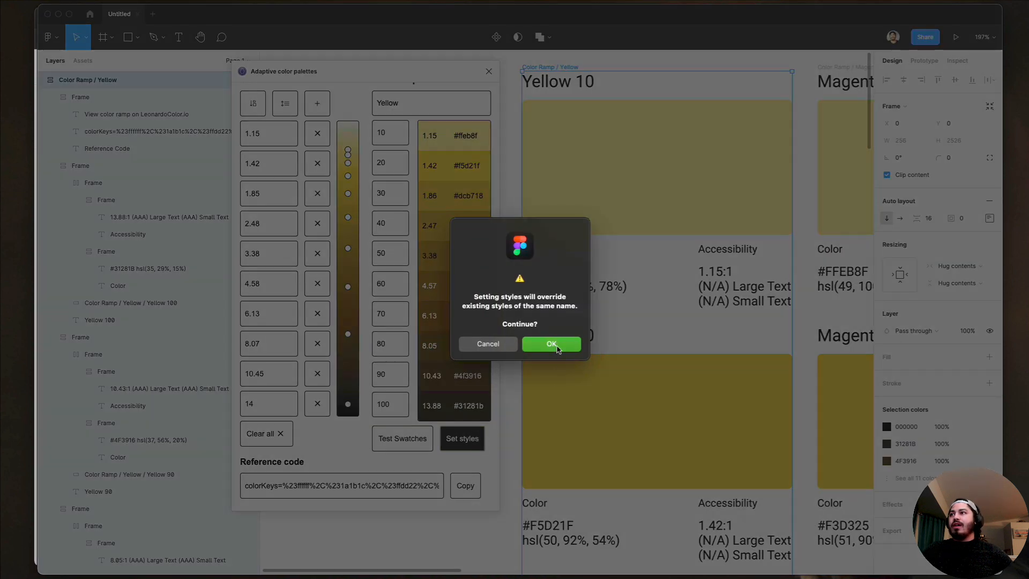
pyautogui.click(555, 344)
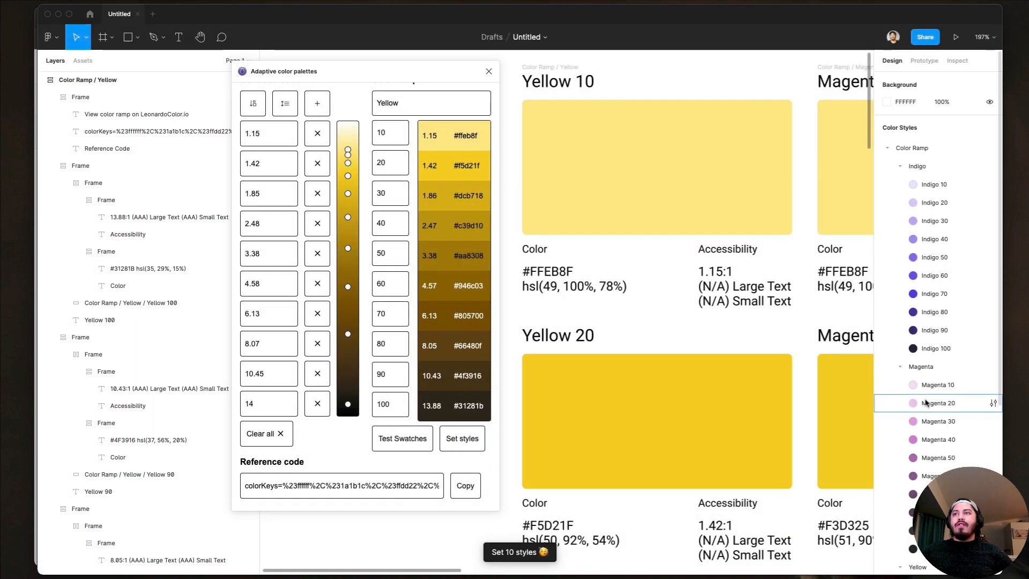
# Review the saved Indigo, Magenta and Yellow color styles and compare the printed swatch columns around Indigo 60
pyautogui.scroll(-5, 926, 403)
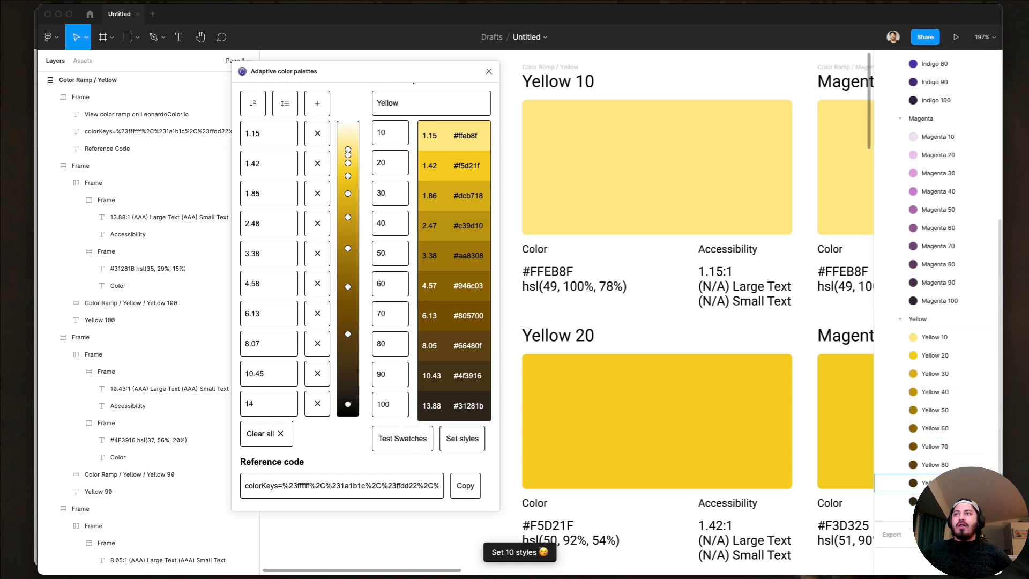
pyautogui.scroll(5, 940, 298)
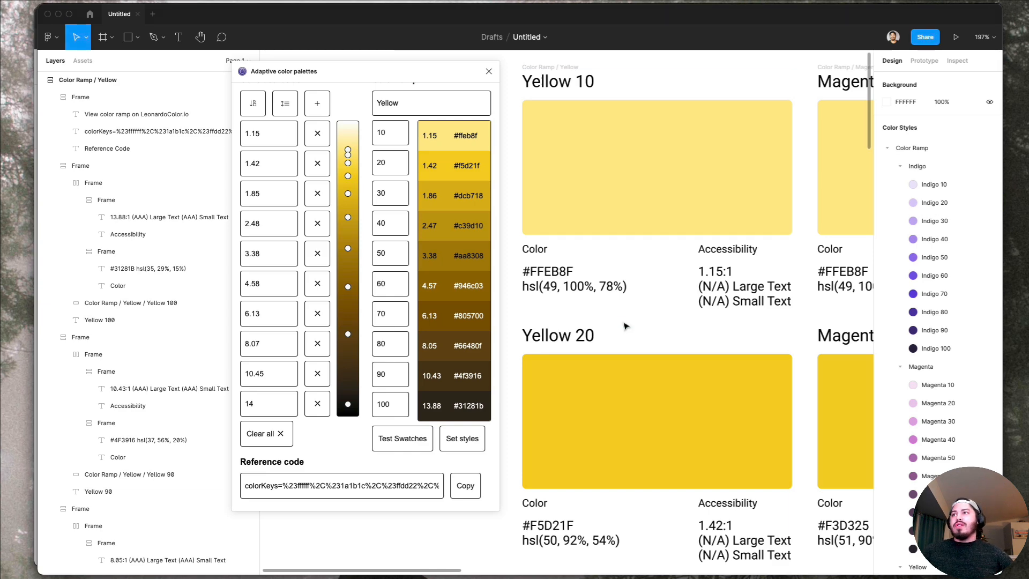
pyautogui.scroll(-10, 625, 326)
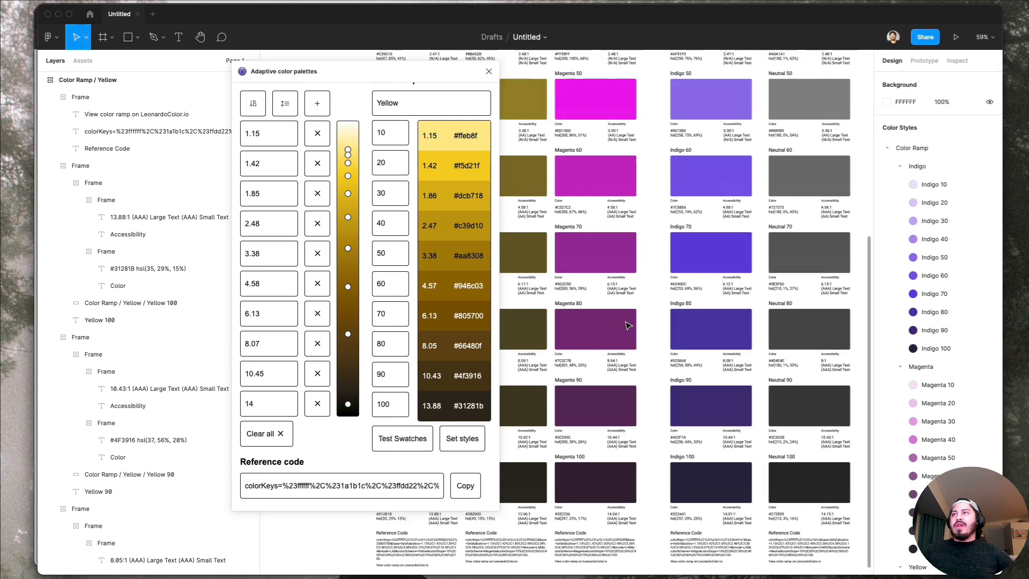
pyautogui.scroll(1, 739, 211)
pyautogui.hscroll(-1, 739, 210)
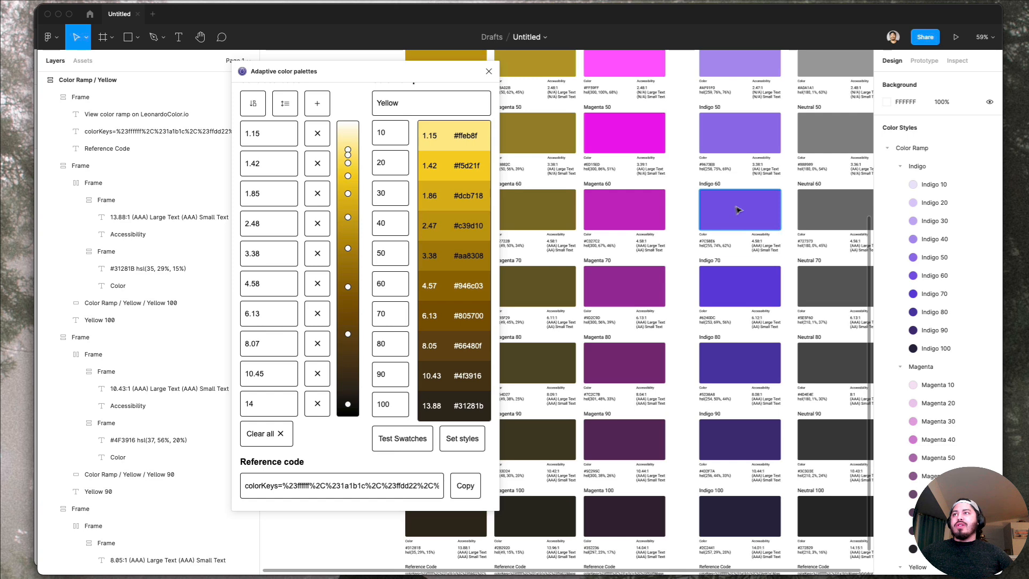
pyautogui.scroll(5, 739, 210)
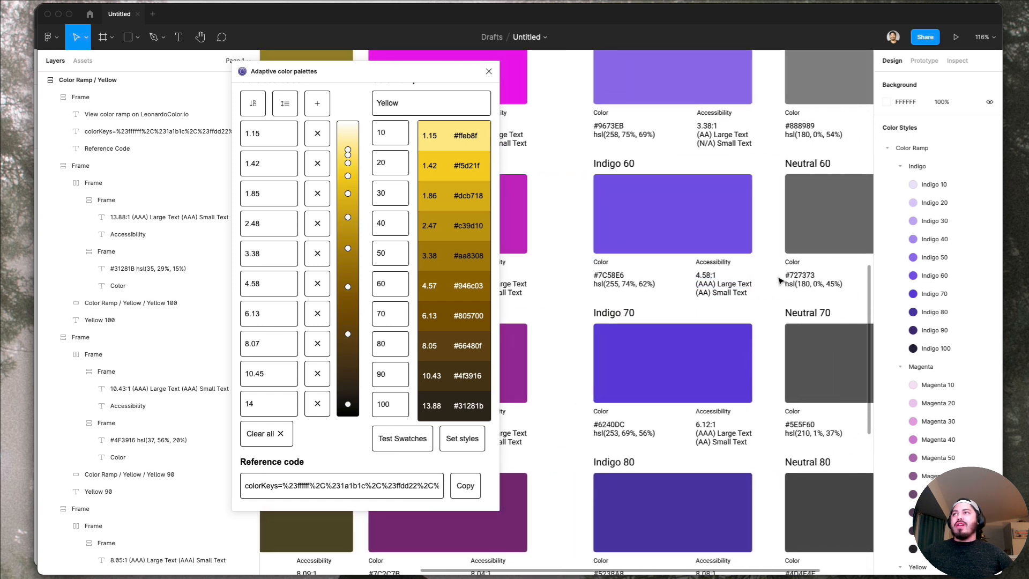
# Create a color style named "Text / Text link" from the fill of the Indigo 60 swatch, and close the palette plugin
pyautogui.click(699, 226)
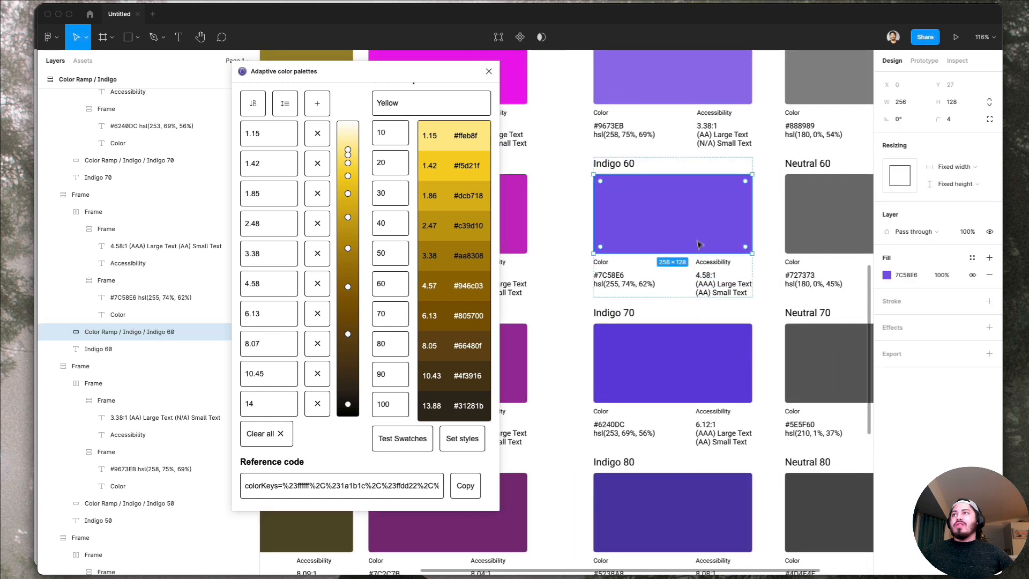
pyautogui.click(906, 276)
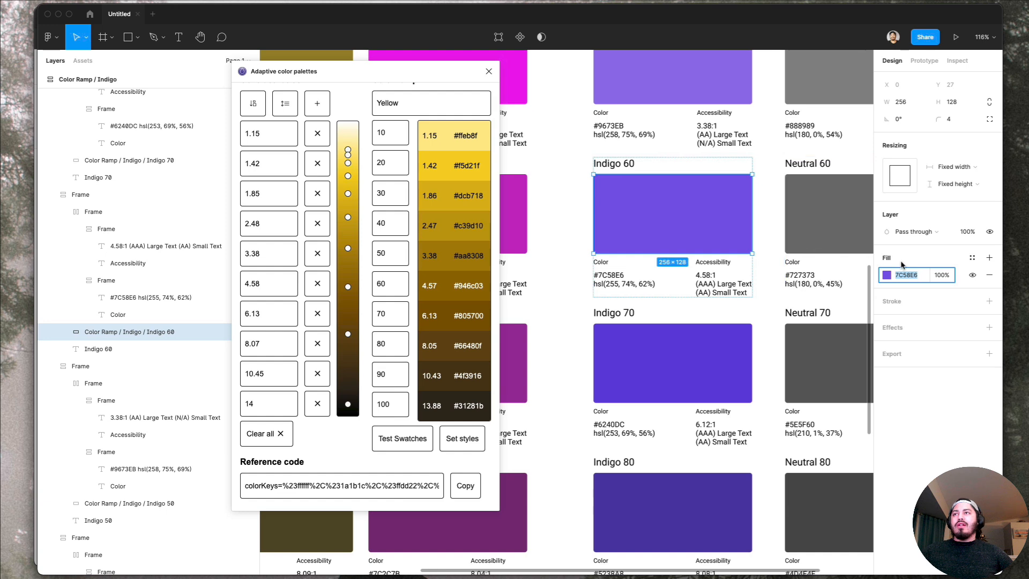
pyautogui.hscroll(4, 820, 266)
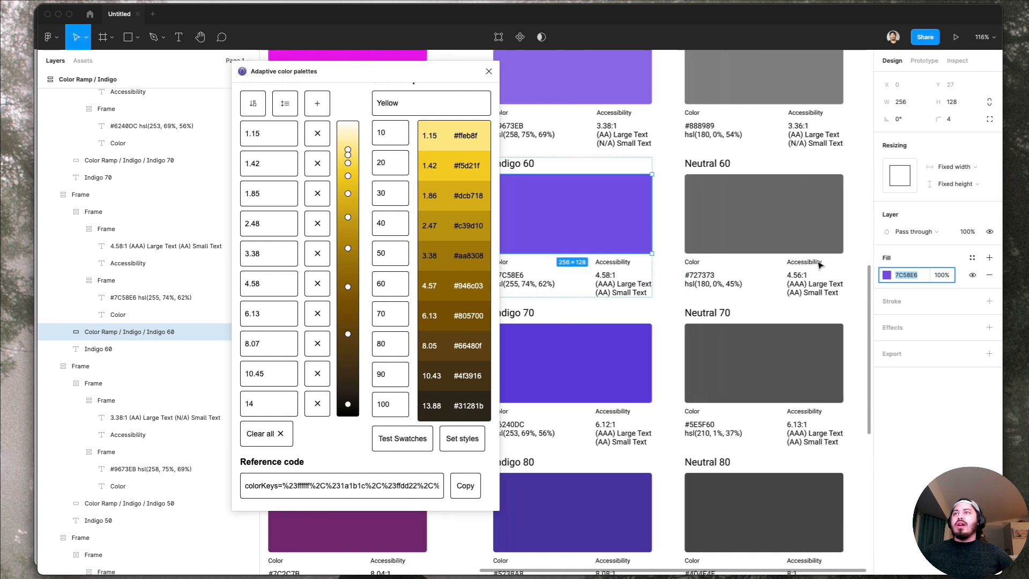
pyautogui.click(989, 258)
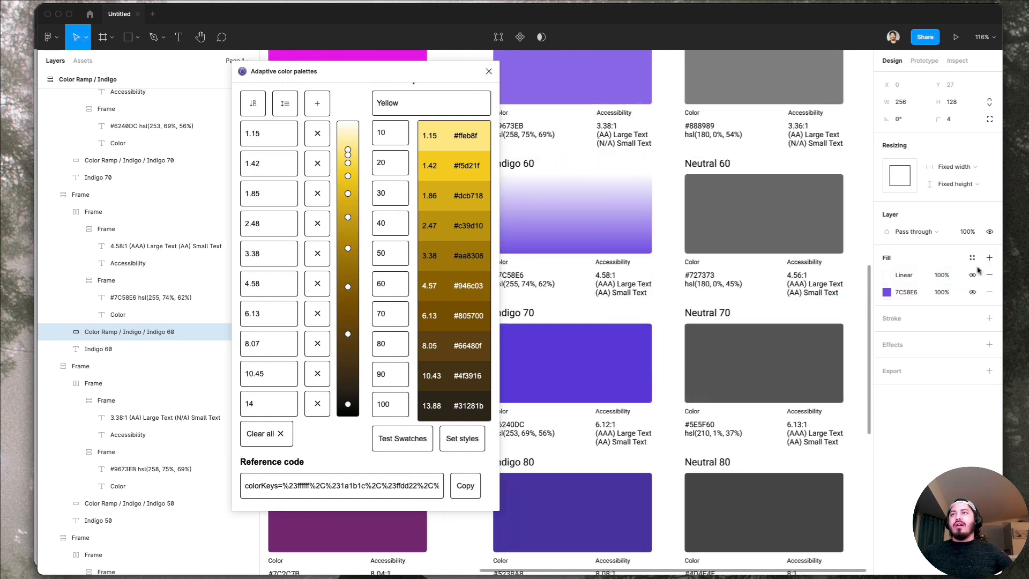
pyautogui.click(989, 276)
pyautogui.click(973, 259)
pyautogui.click(984, 277)
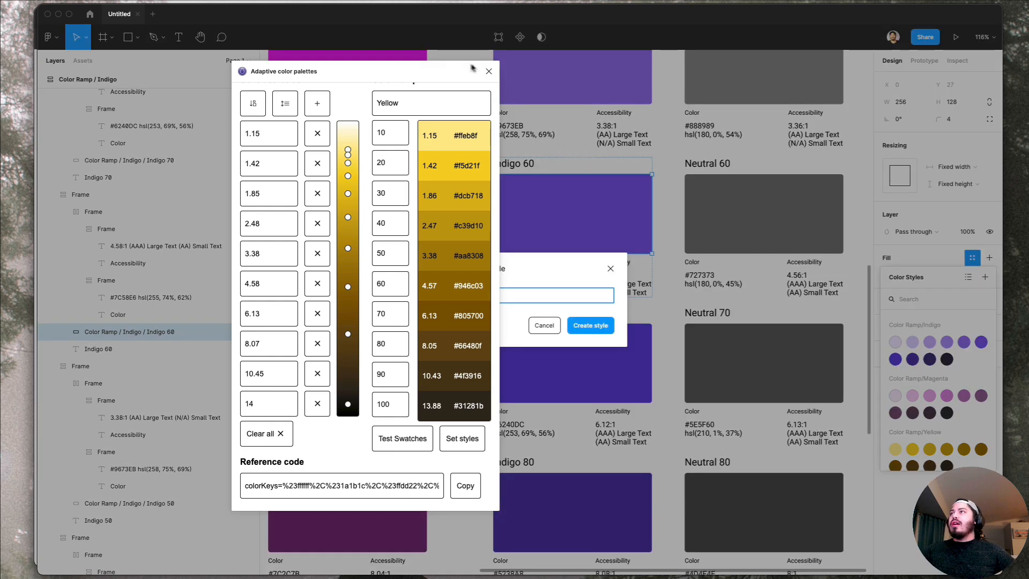
pyautogui.click(489, 72)
pyautogui.click(517, 292)
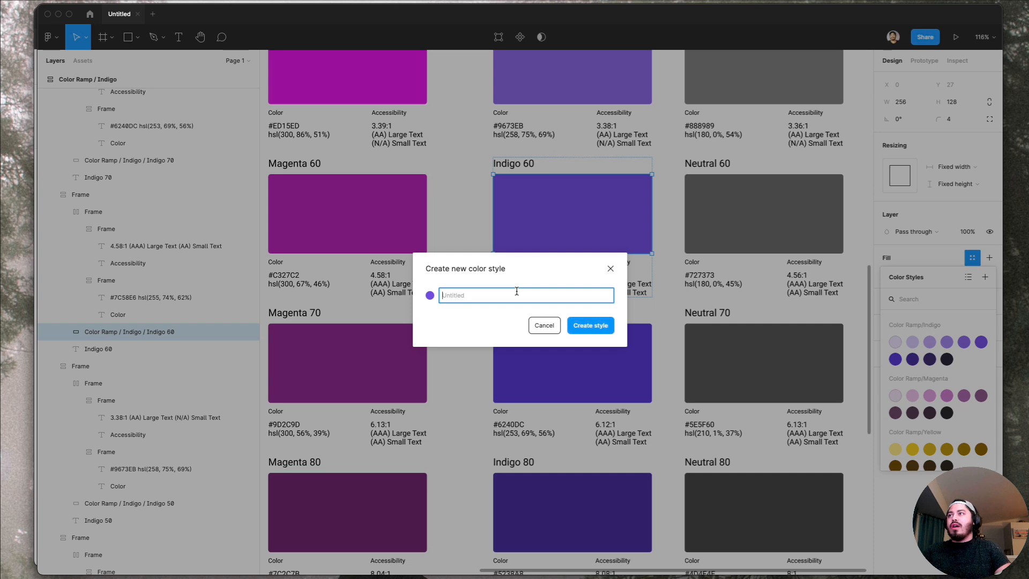
pyautogui.write('Text / Text link')
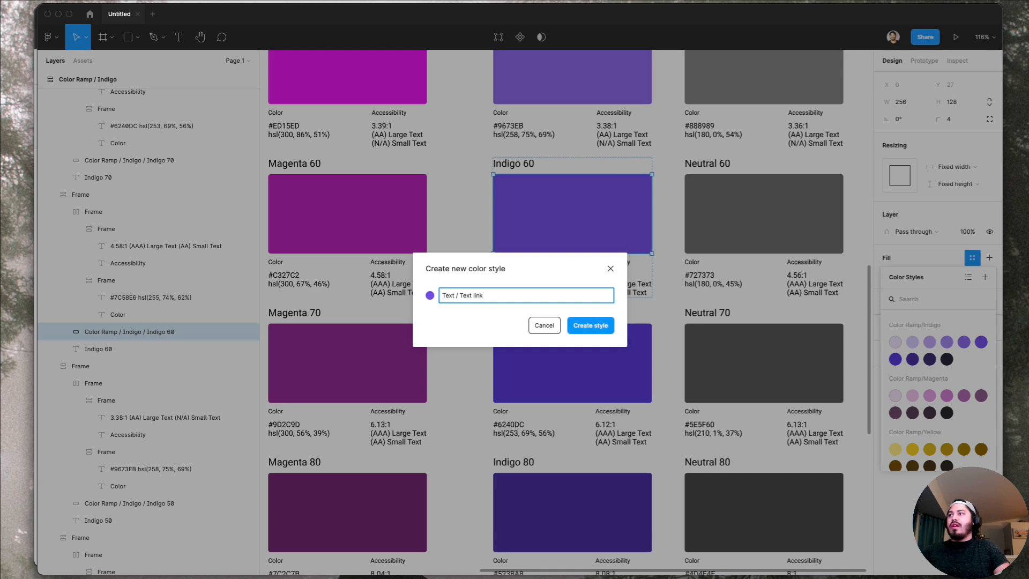
pyautogui.press('Return')
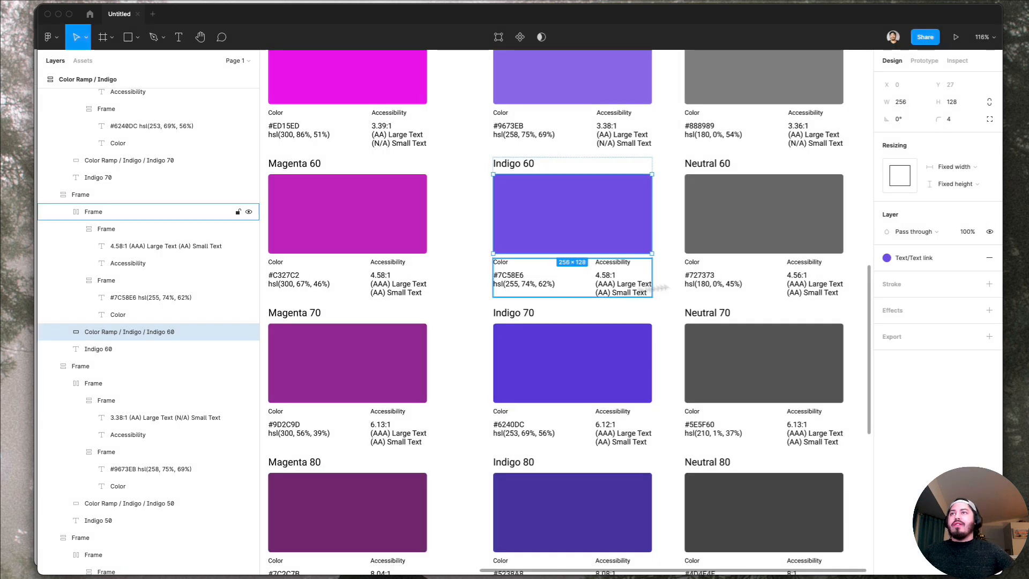
# Add the description "Tied to Indigo 60" to the Text link color style and close the style editor
pyautogui.click(902, 261)
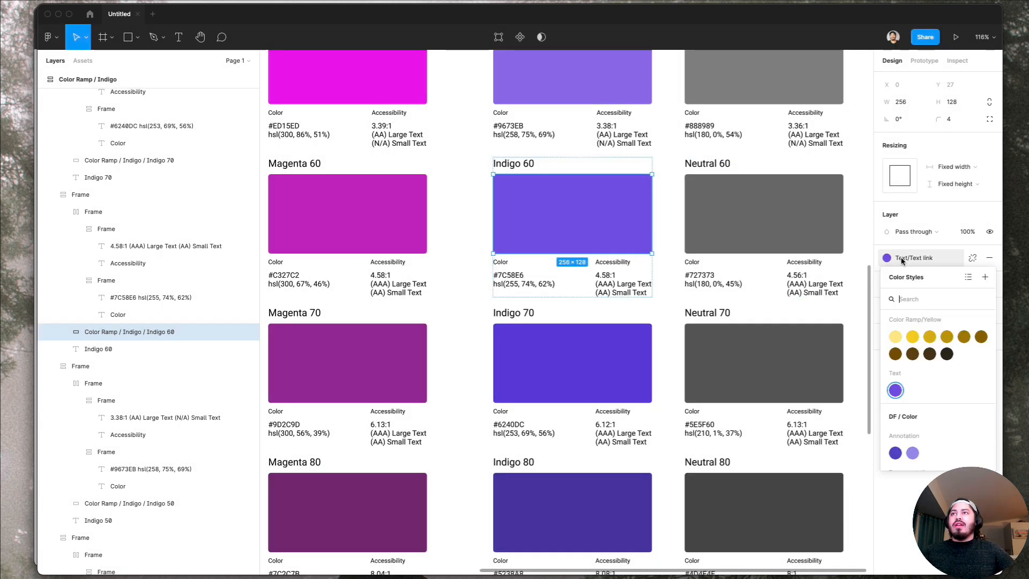
pyautogui.rightClick(896, 391)
pyautogui.click(905, 402)
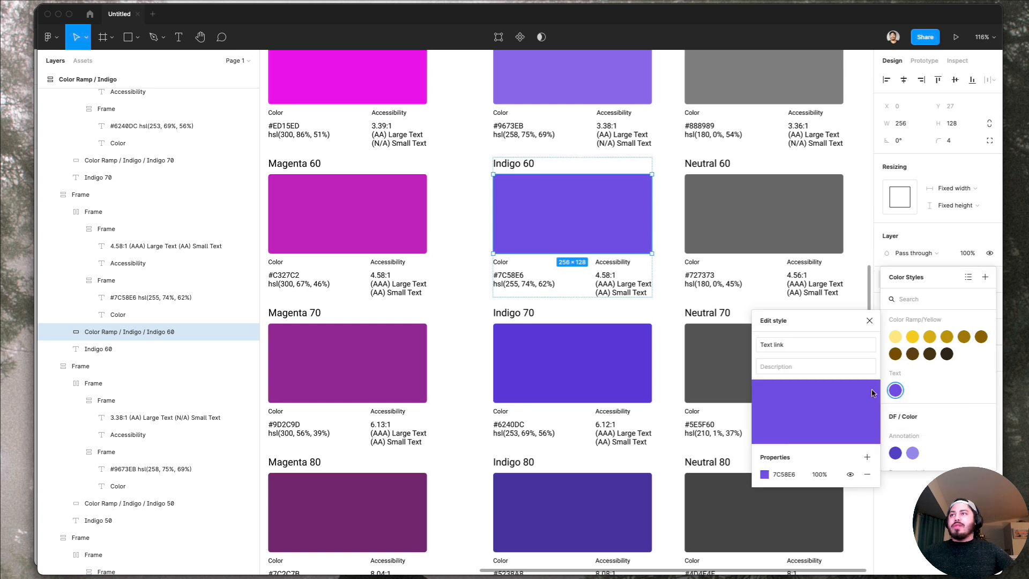
pyautogui.click(815, 366)
pyautogui.write('Tied to')
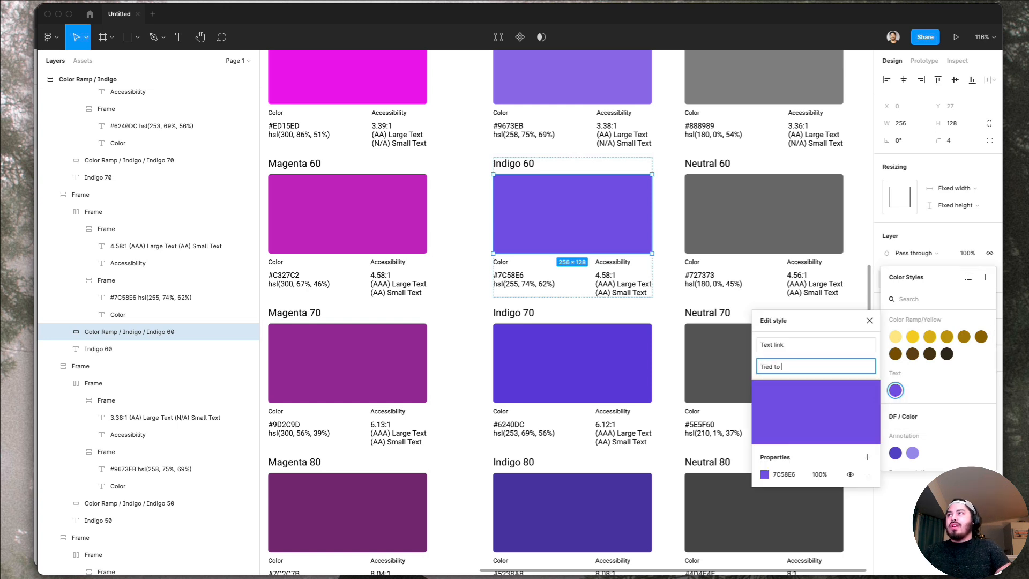
pyautogui.write(' Indigo 60')
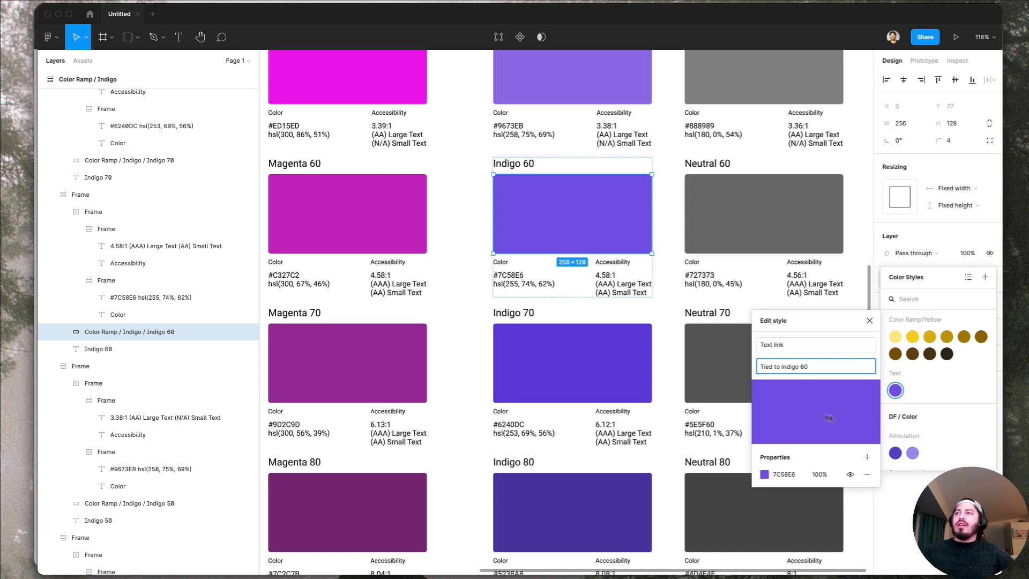
pyautogui.click(803, 413)
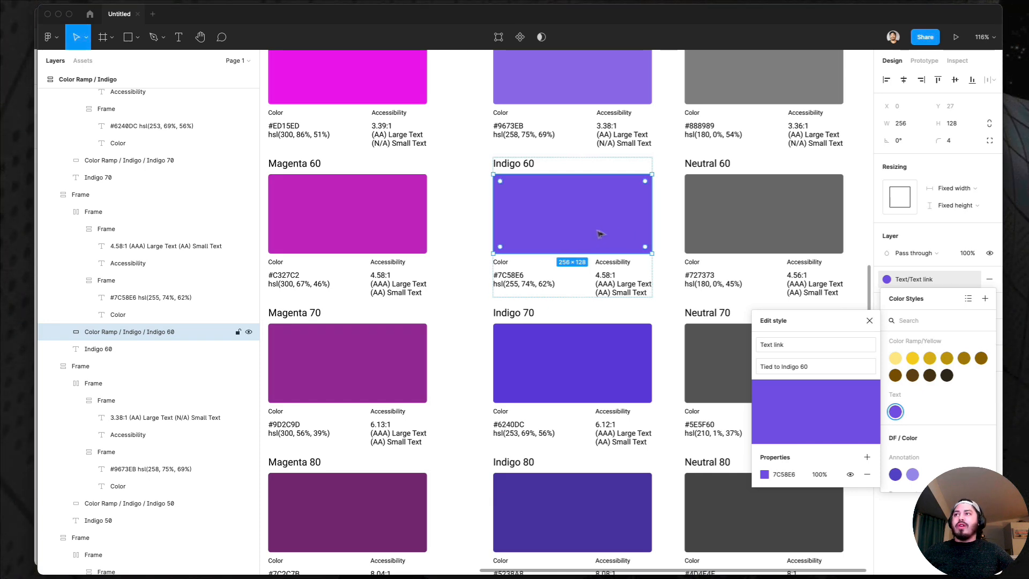
pyautogui.click(921, 280)
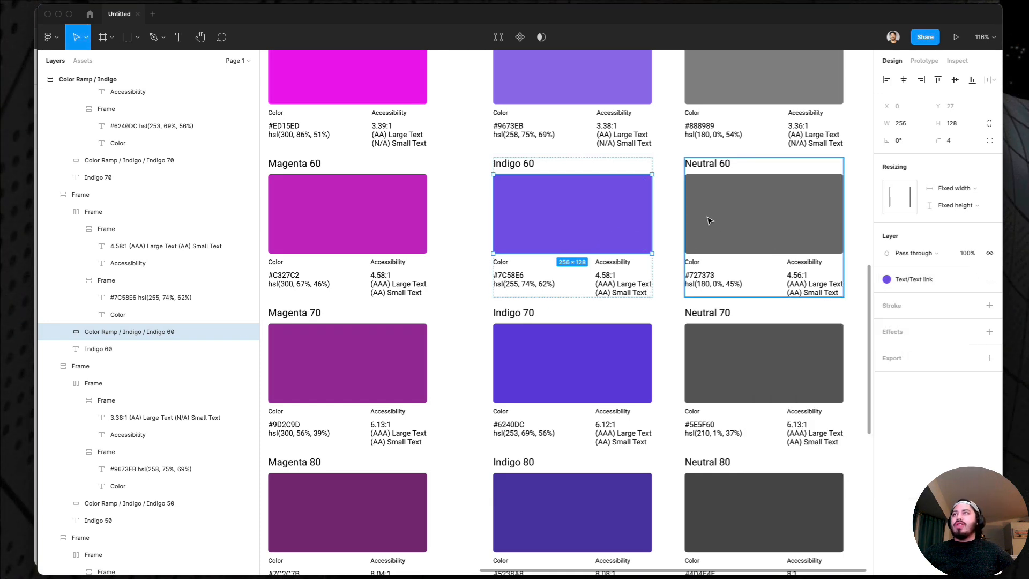
# Examine the contrast ratio and accessibility rating beneath the Indigo 60 swatch up close
pyautogui.click(714, 225)
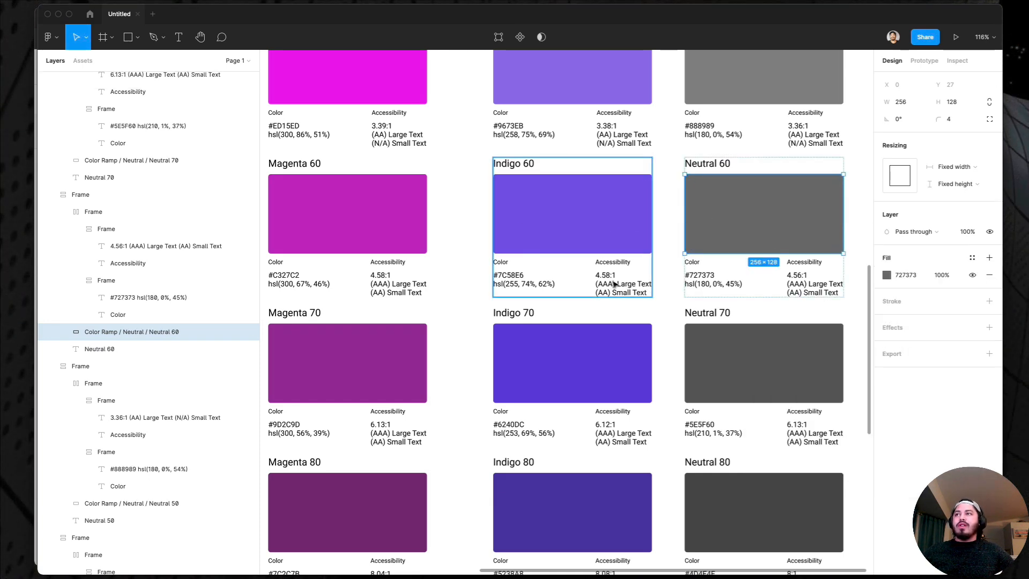
pyautogui.scroll(5, 614, 285)
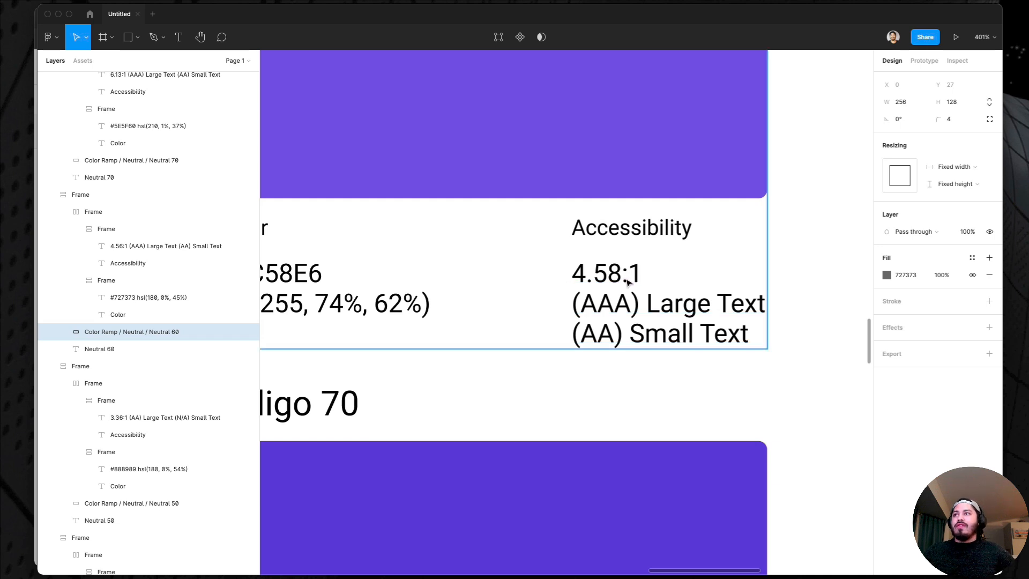
pyautogui.click(772, 259)
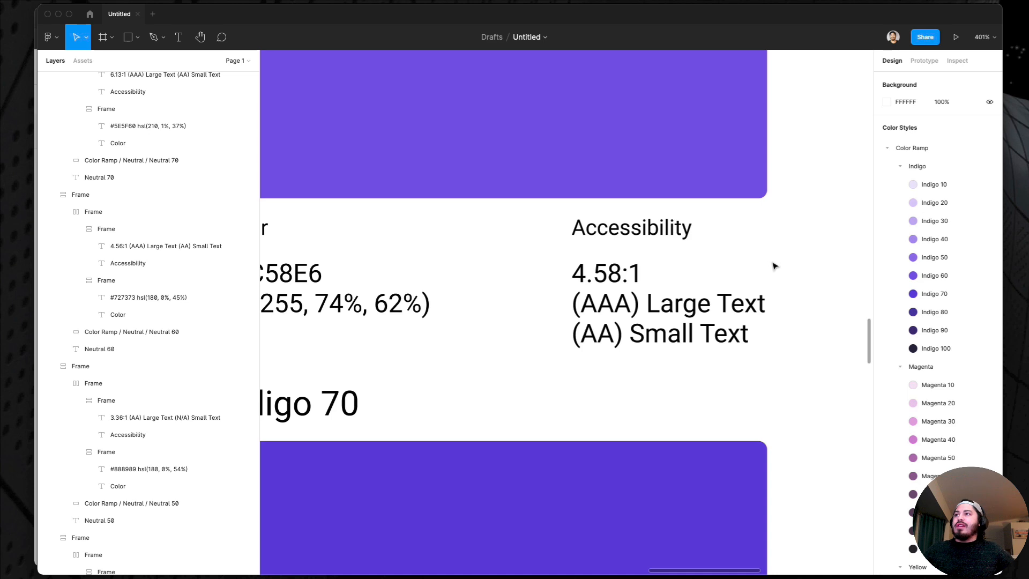
# Open the Indigo color ramp on LeonardoColor.io in the browser from the link below the Indigo reference code
pyautogui.scroll(-10, 774, 266)
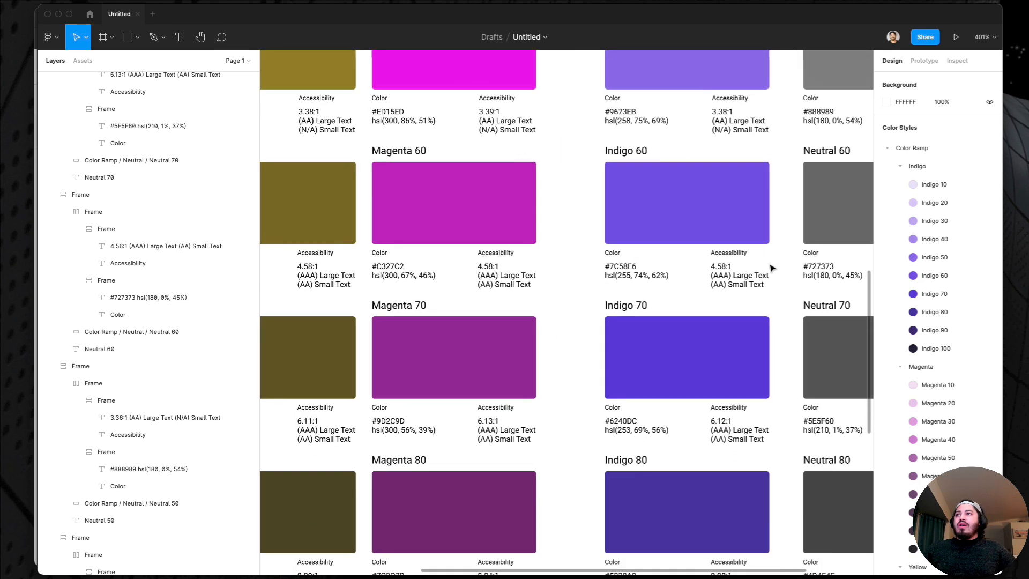
pyautogui.scroll(-3, 762, 280)
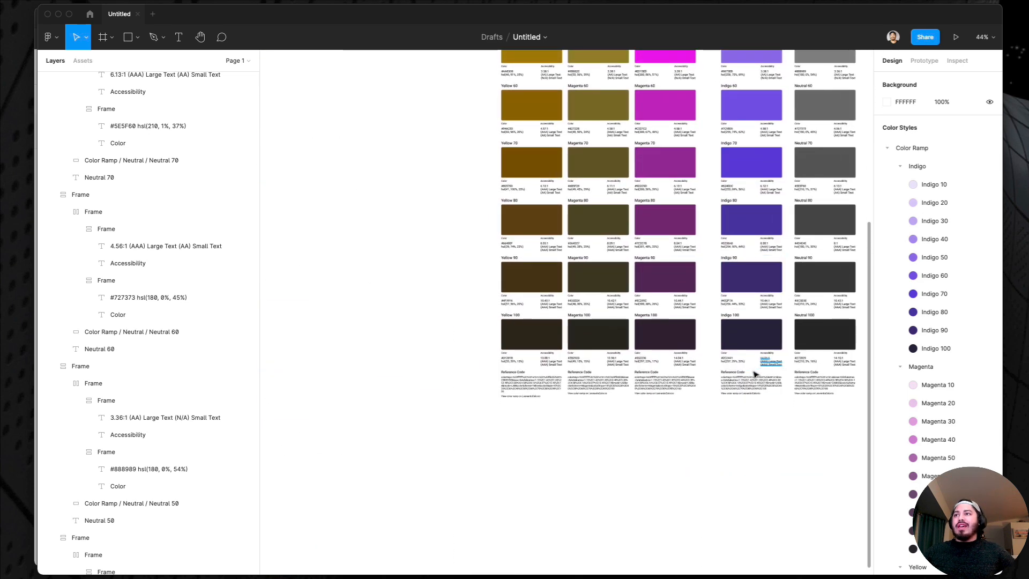
pyautogui.scroll(6, 756, 375)
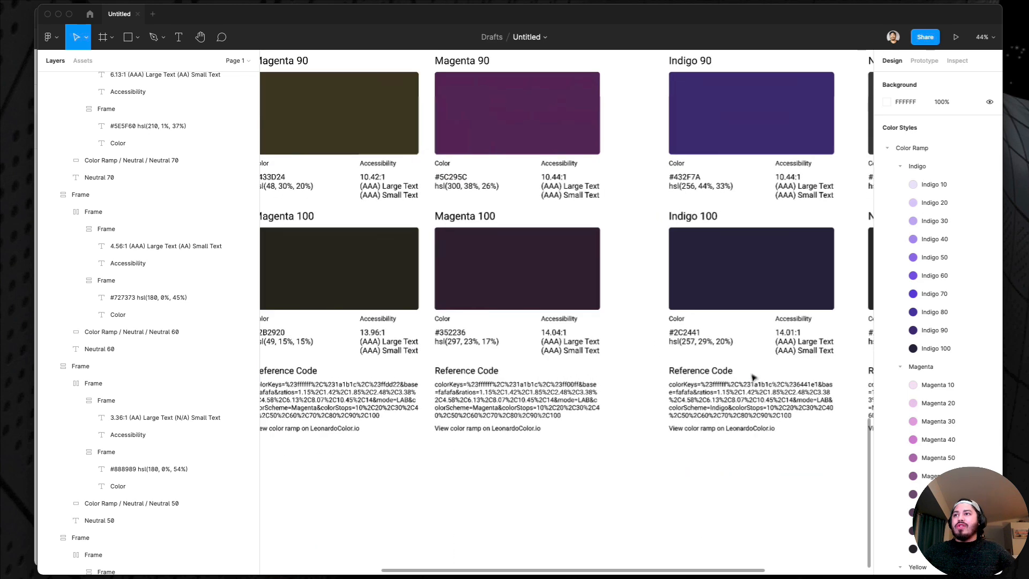
pyautogui.click(744, 432)
pyautogui.click(791, 410)
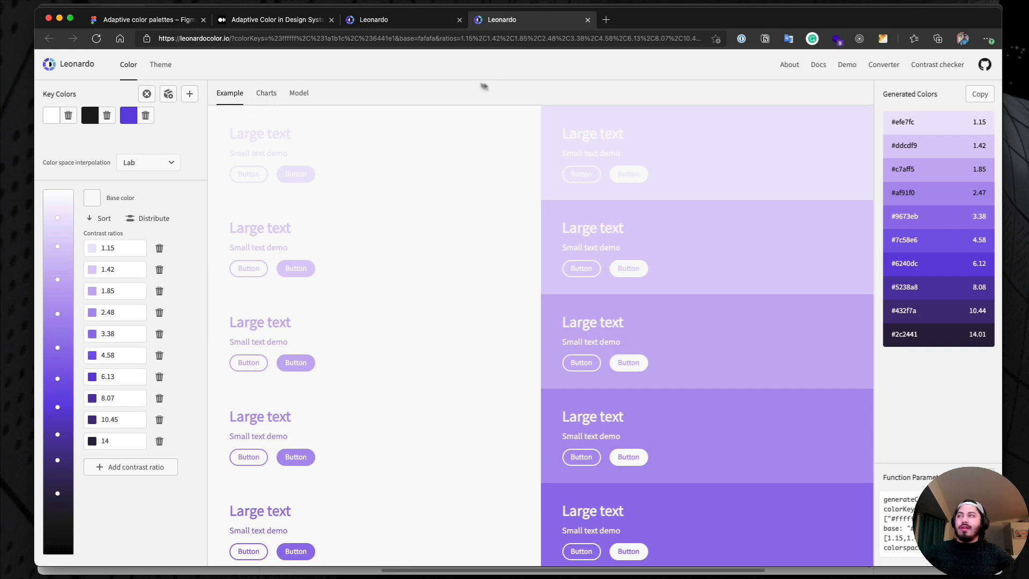
# Show the Indigo ramp's charts in the Lab color space
pyautogui.click(266, 95)
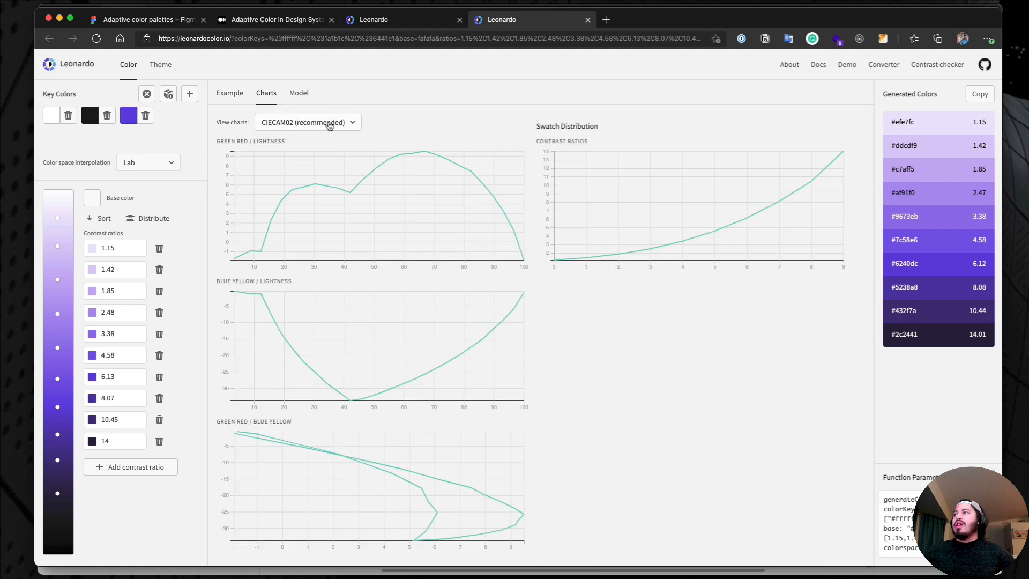
pyautogui.click(329, 123)
pyautogui.click(310, 149)
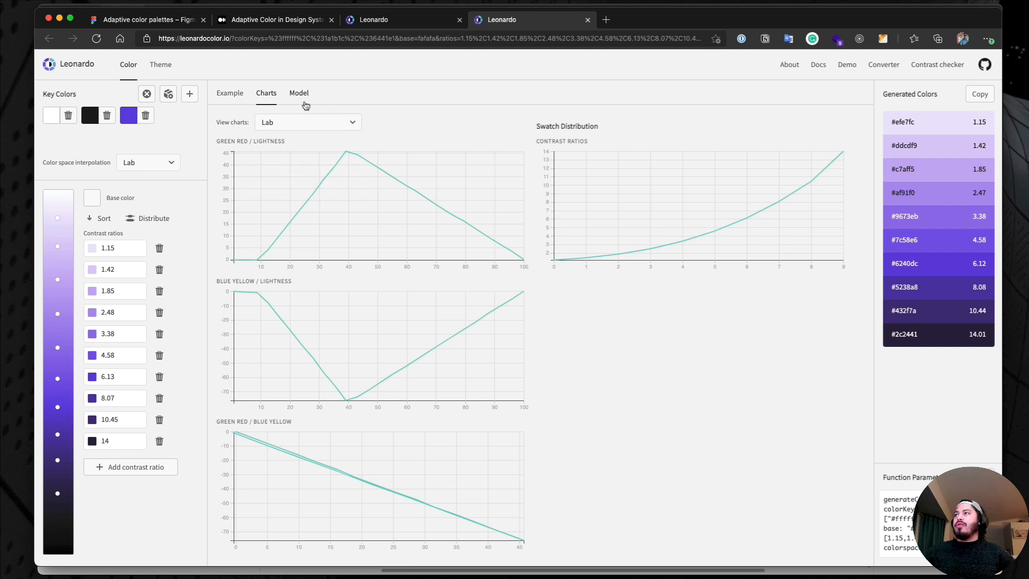
# Show the Indigo ramp's 3D model in the Lab color space and rotate it to inspect the color path
pyautogui.click(304, 103)
pyautogui.moveTo(652, 368); pyautogui.dragTo(287, 105)
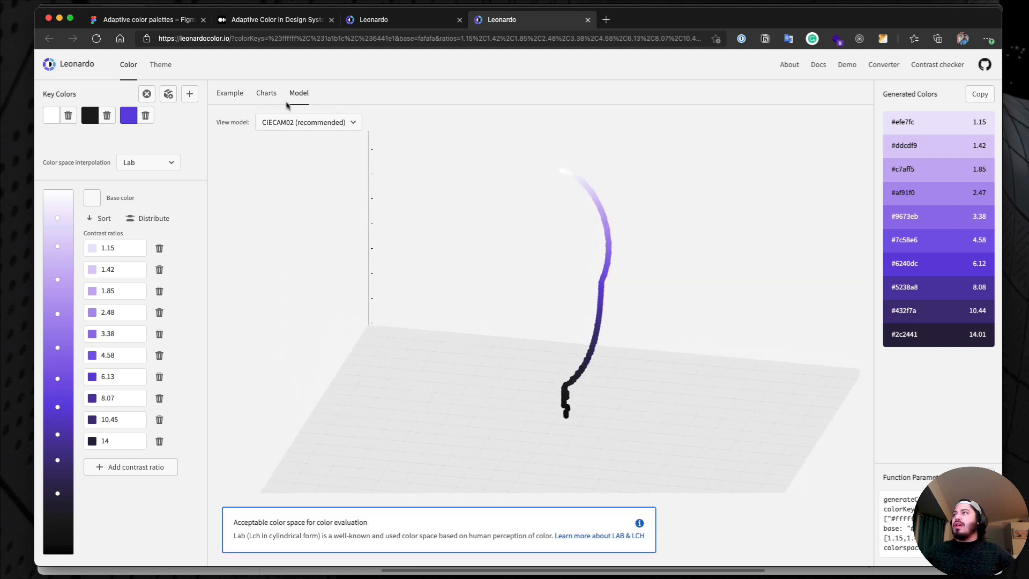
pyautogui.click(289, 123)
pyautogui.click(293, 154)
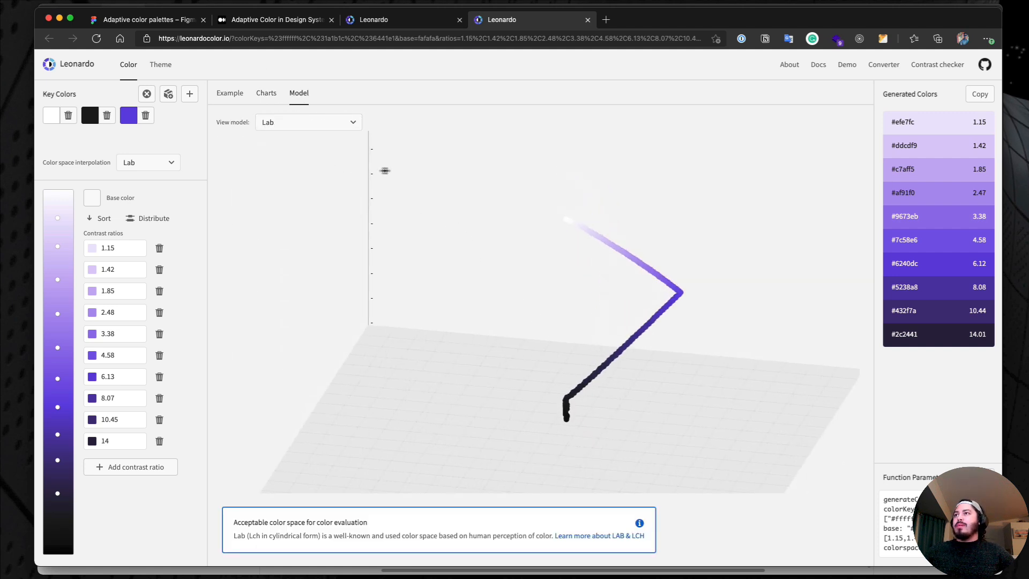
pyautogui.moveTo(390, 162); pyautogui.dragTo(644, 293)
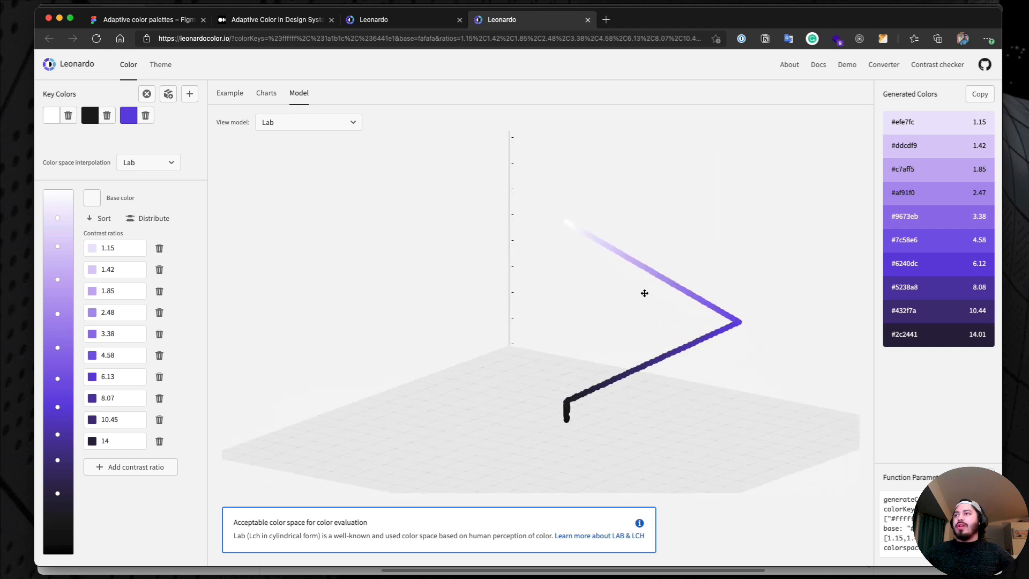